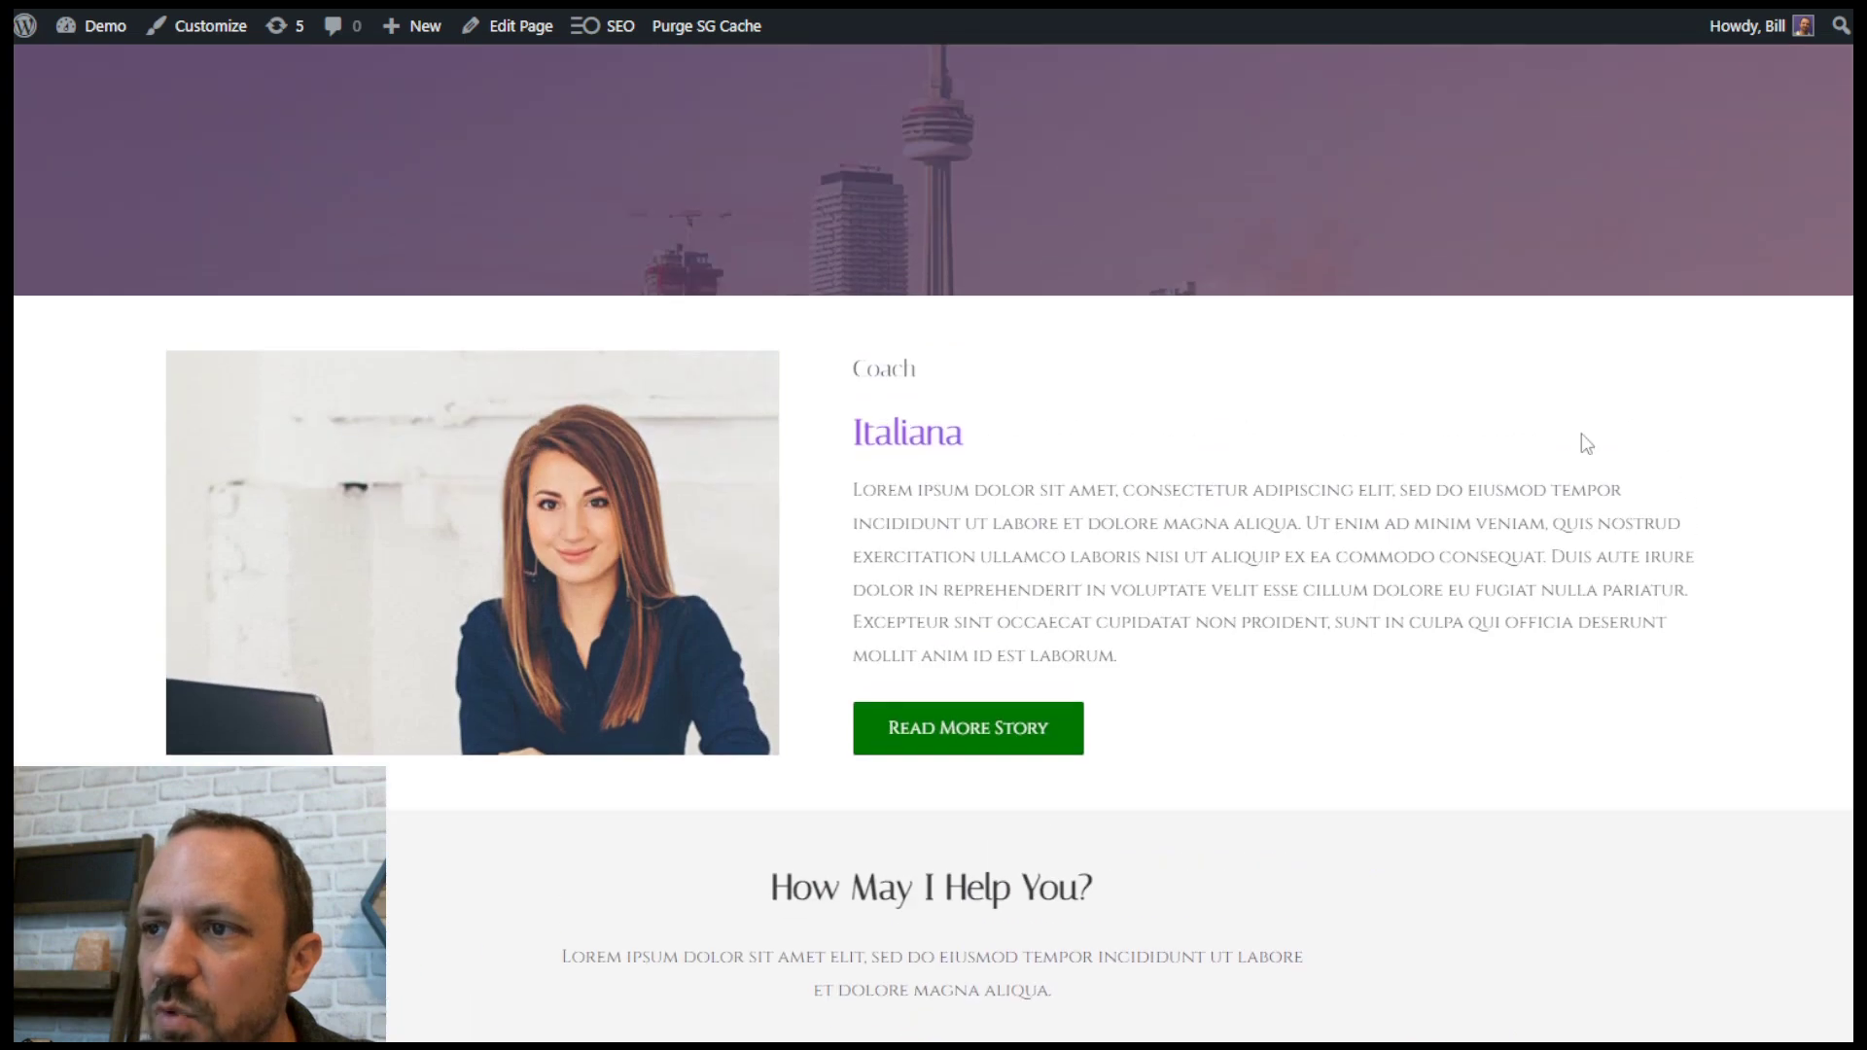
# Step: Examine the animated border hover effects on the demo home page, including the Blog Page button and the four feature boxes
pyautogui.scroll(-15, 1484, 458)
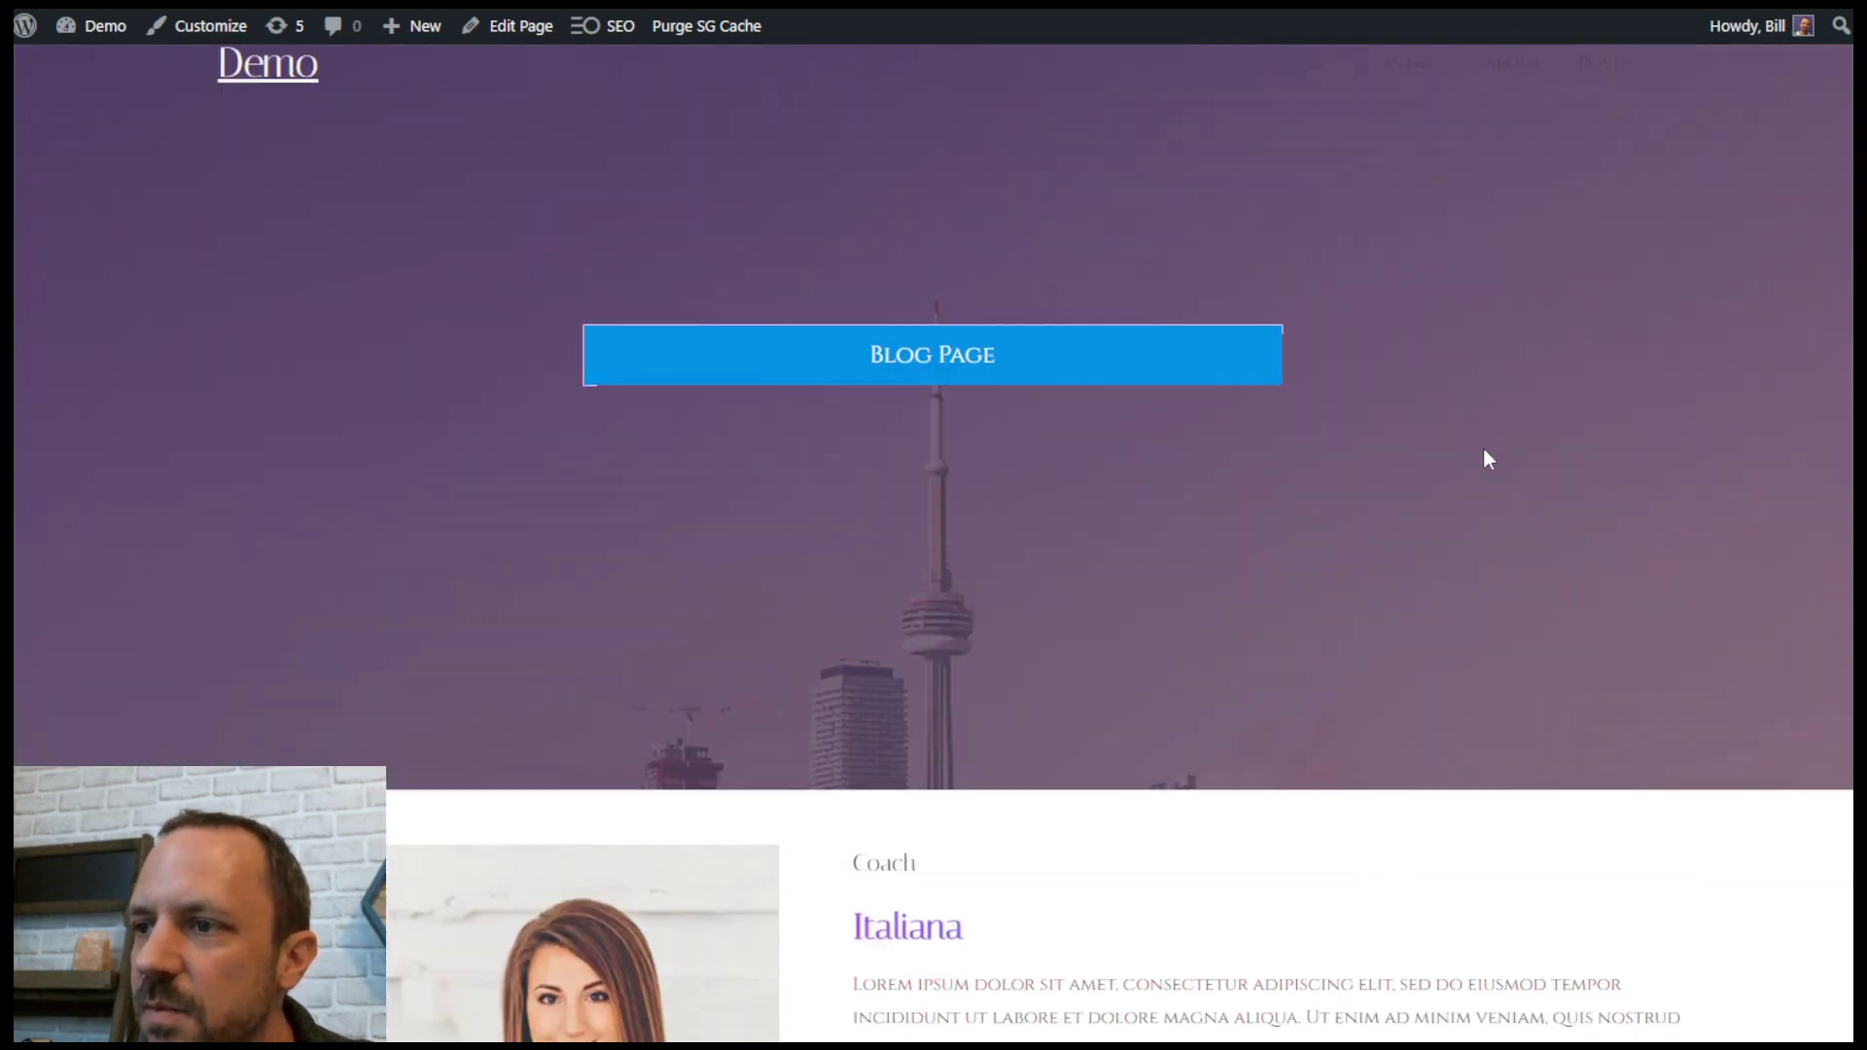
pyautogui.scroll(-3, 1523, 681)
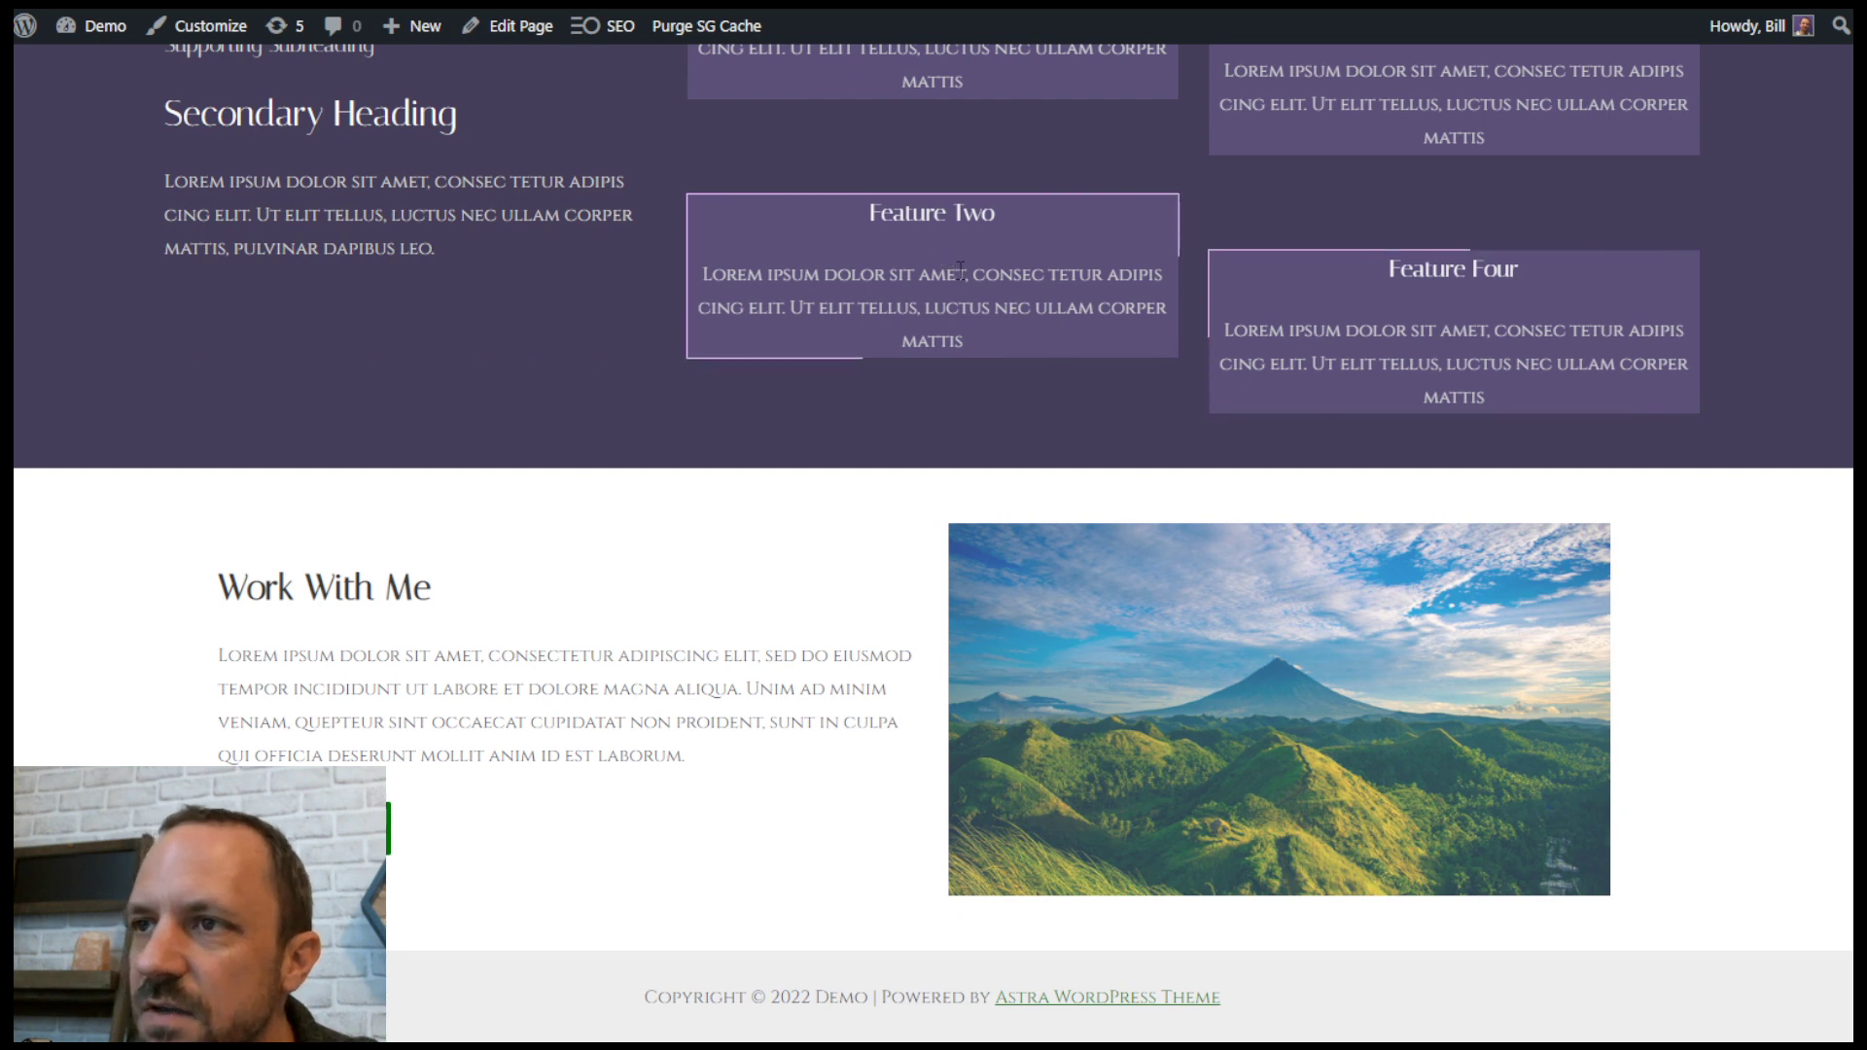
pyautogui.scroll(3, 1333, 312)
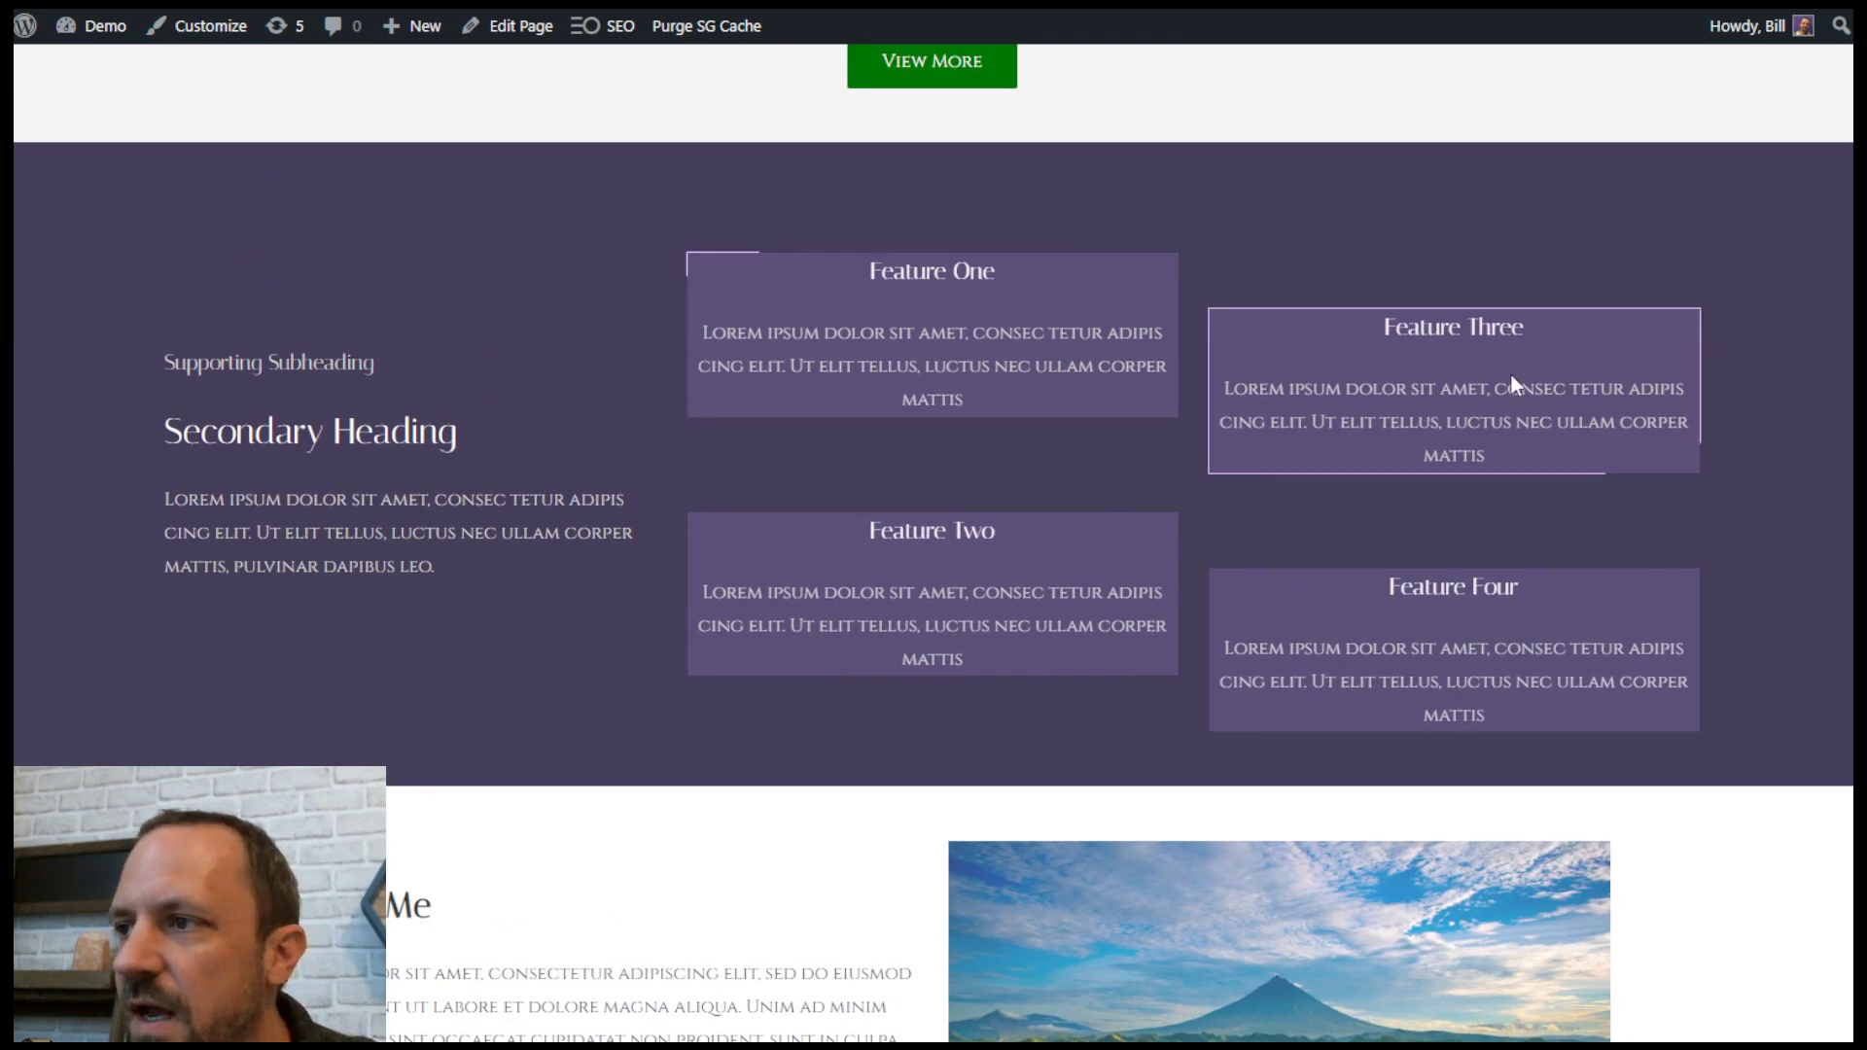
pyautogui.scroll(1, 1708, 438)
pyautogui.scroll(2, 934, 544)
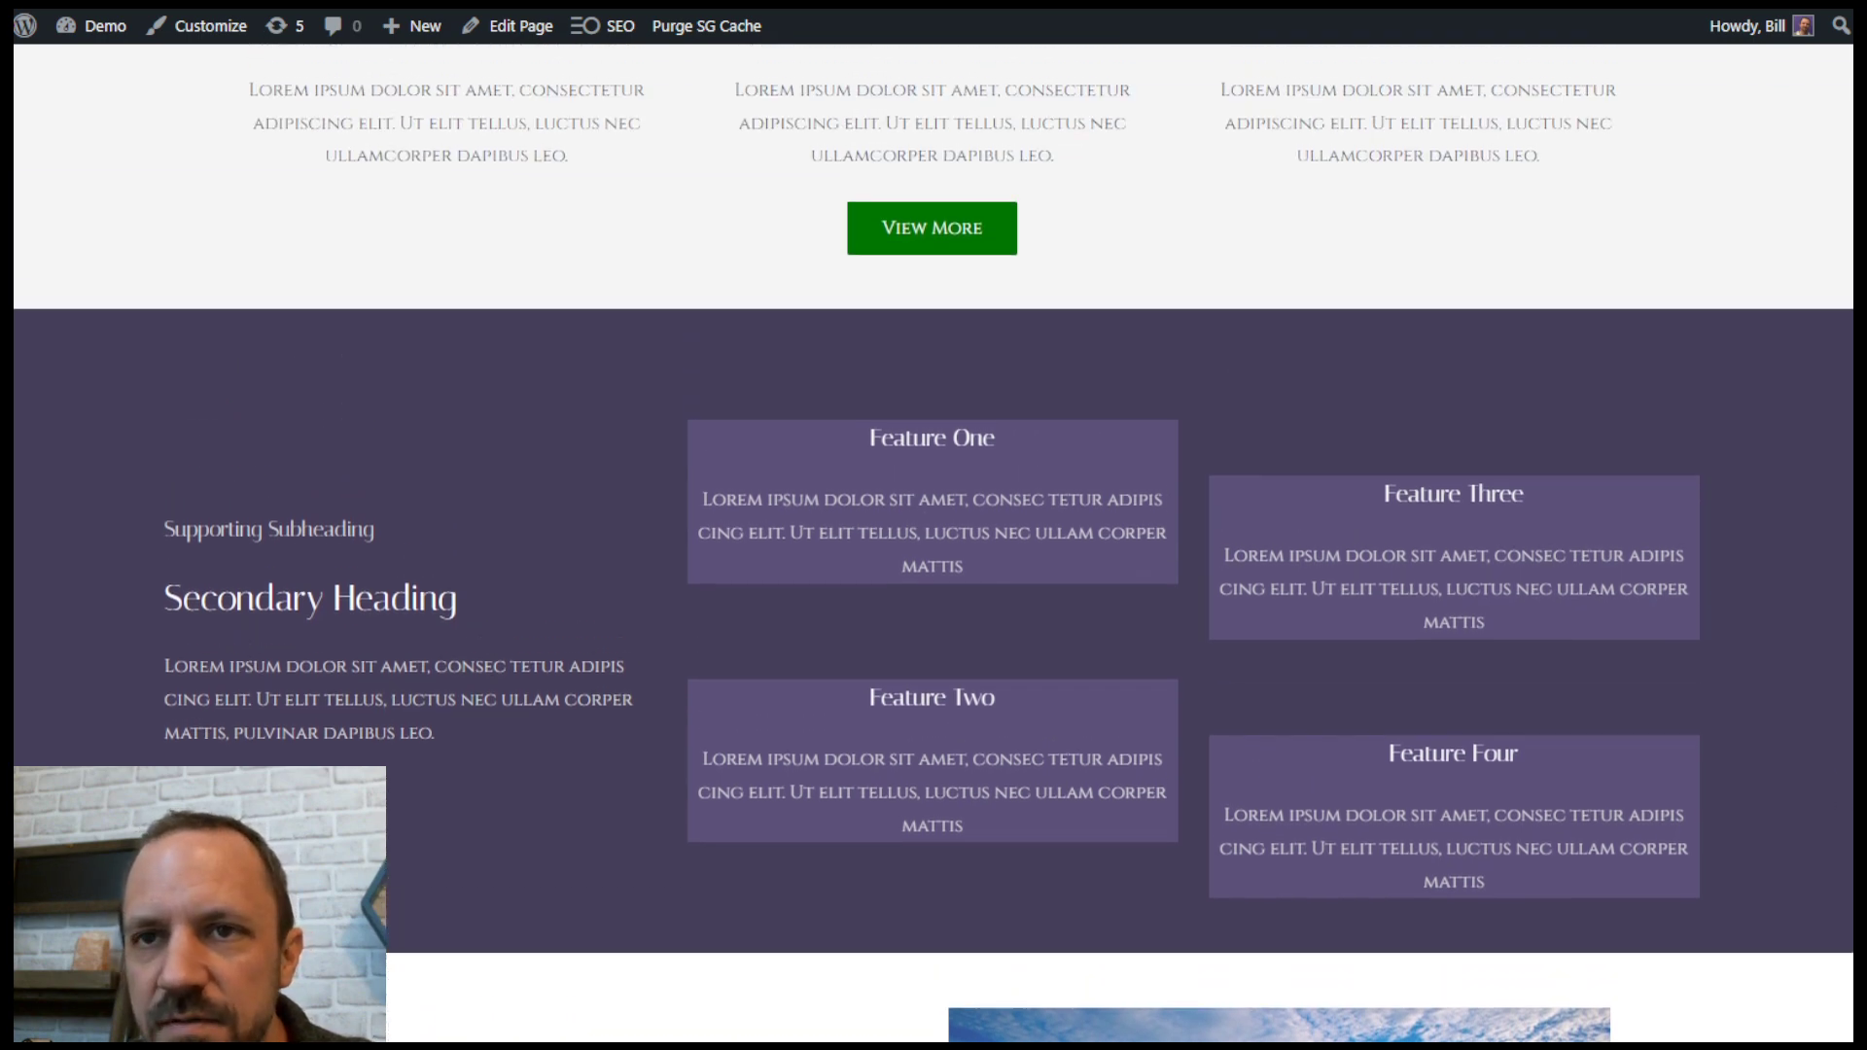
pyautogui.scroll(3, 934, 544)
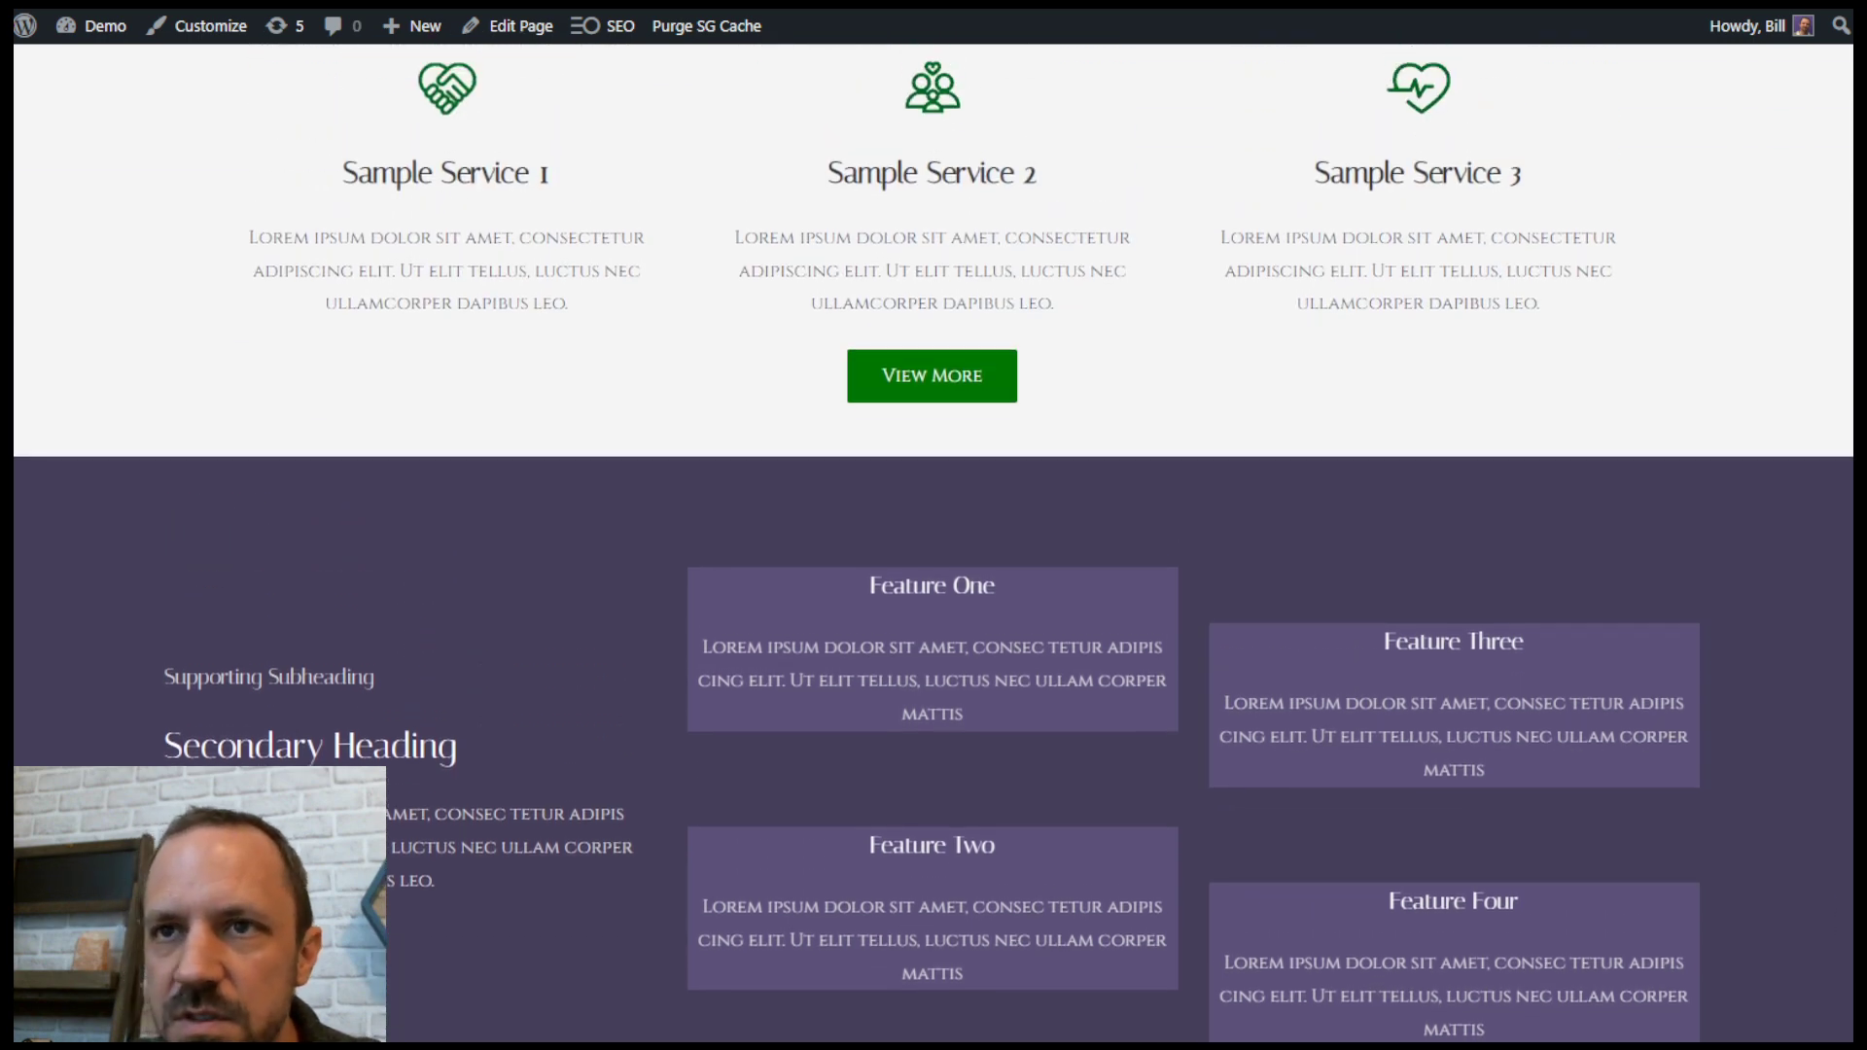
pyautogui.scroll(10, 1817, 437)
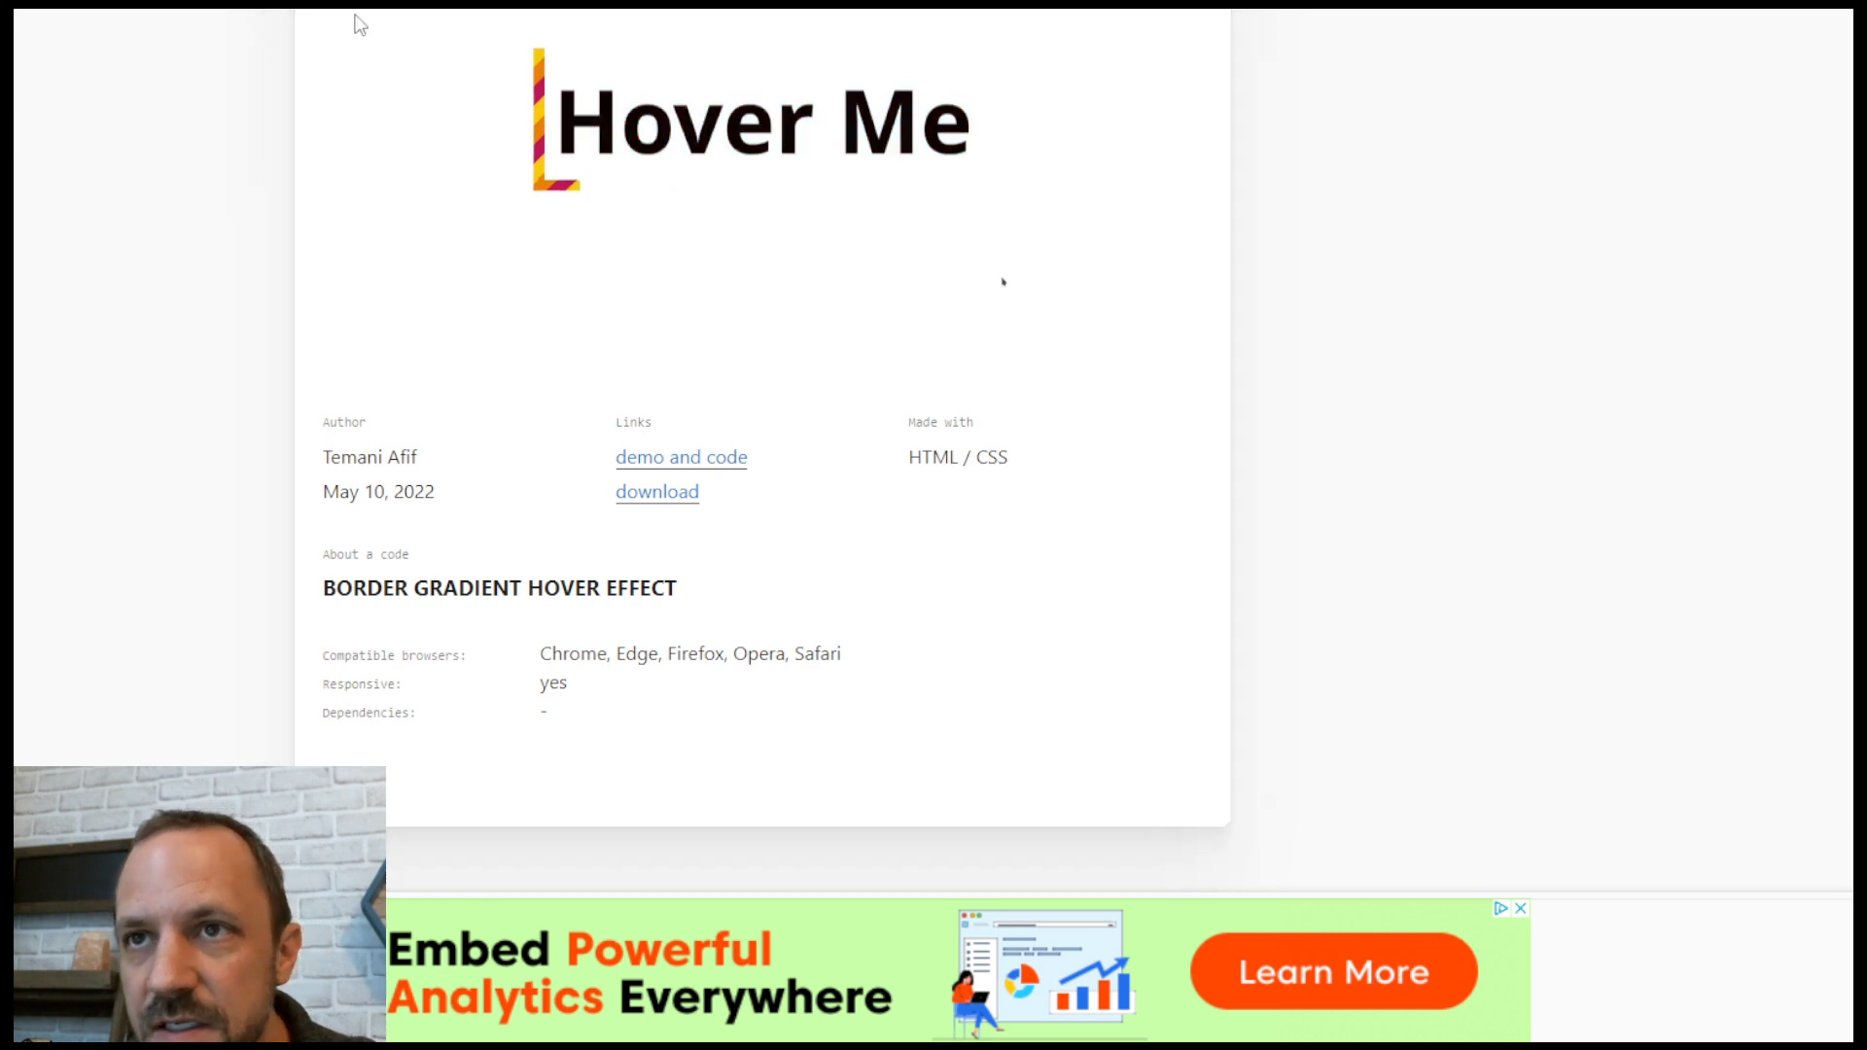
# Step: Locate the Border Gradient Hover Effect entry in the CSS hover effects collection and open its demo and code
pyautogui.scroll(-10, 1211, 384)
pyautogui.scroll(-15, 1216, 386)
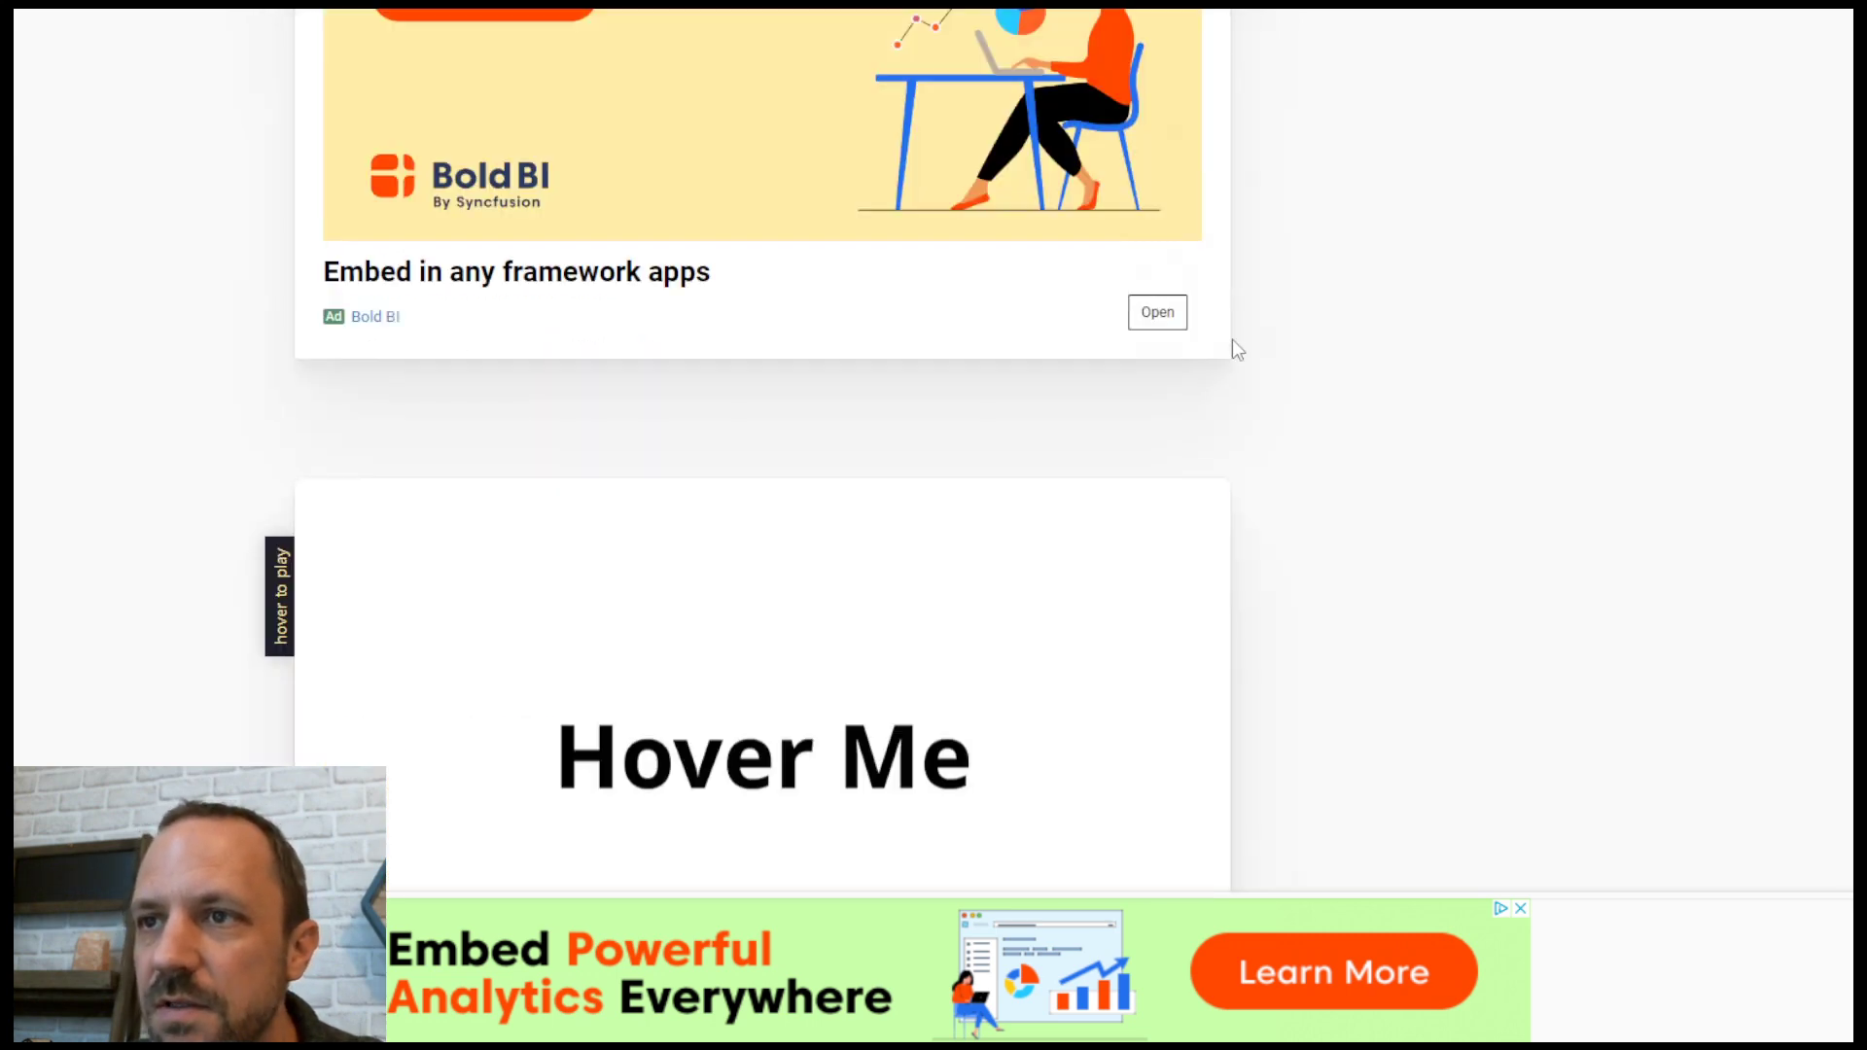
pyautogui.scroll(3, 1335, 388)
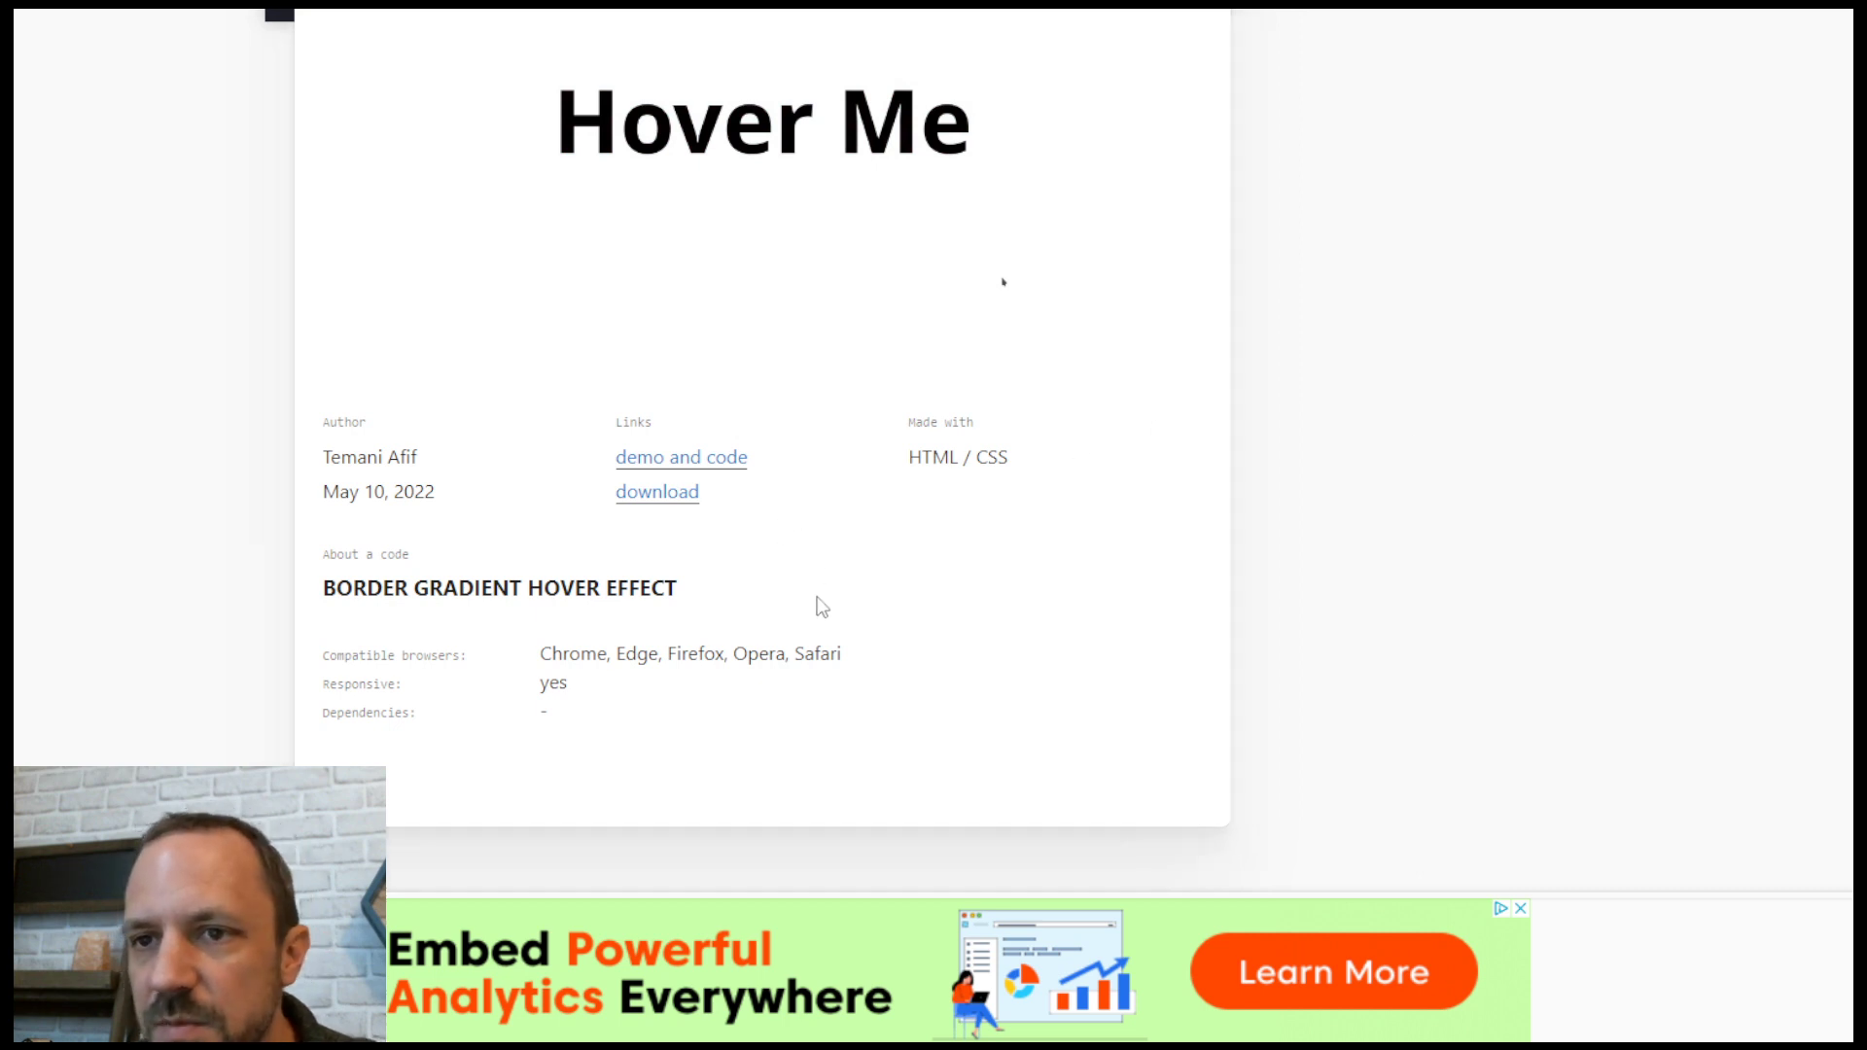
pyautogui.moveTo(331, 452); pyautogui.dragTo(494, 473)
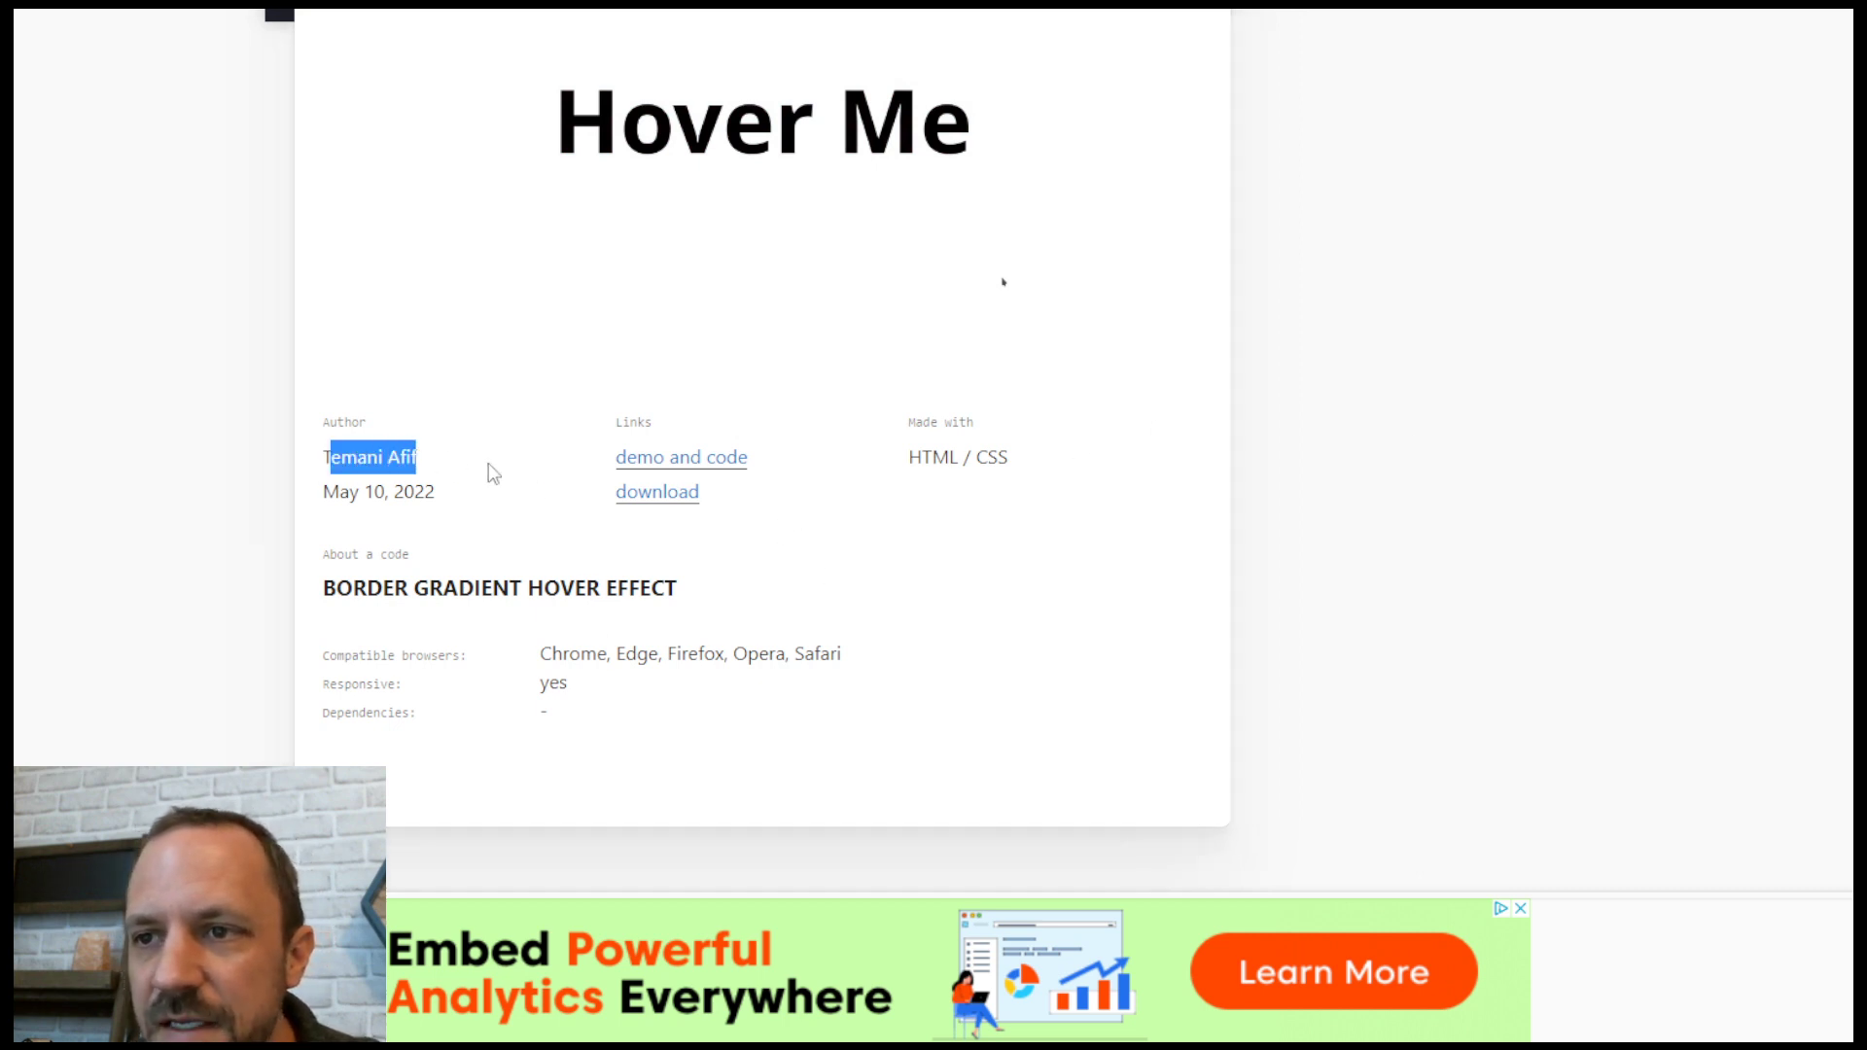
pyautogui.click(514, 484)
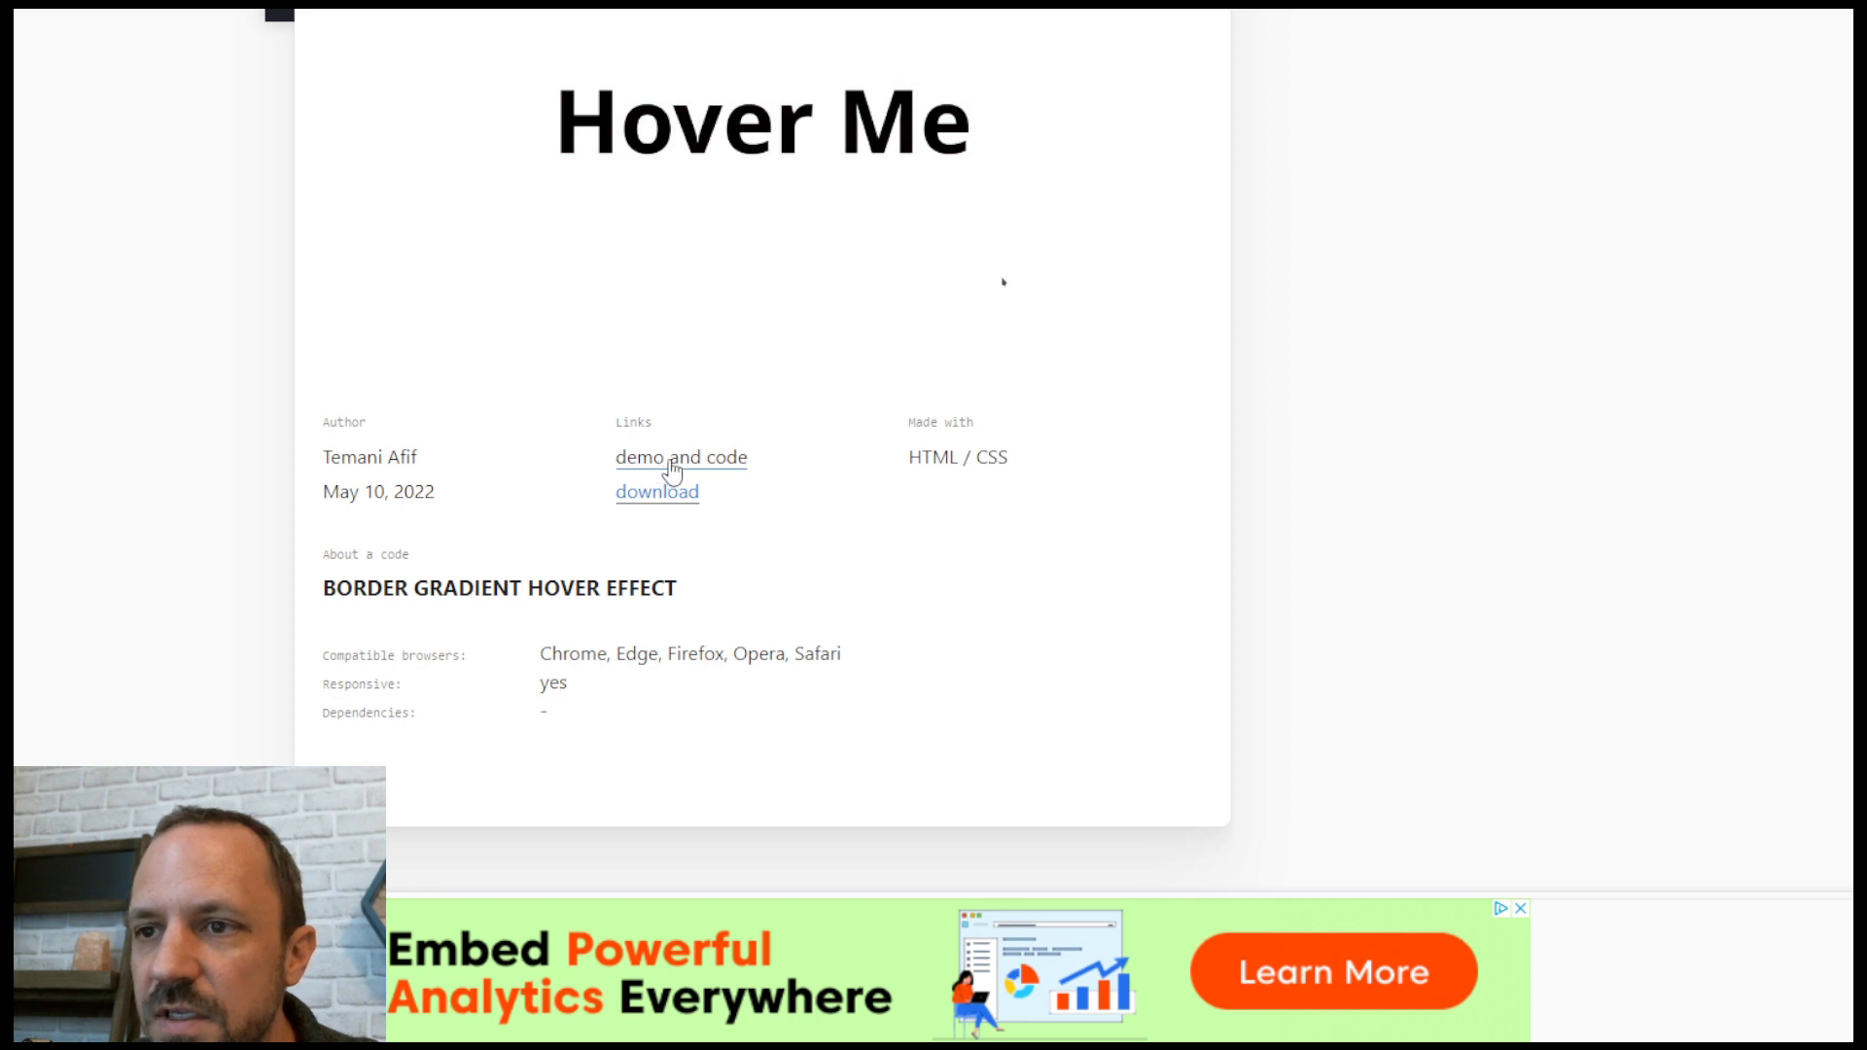
pyautogui.click(656, 462)
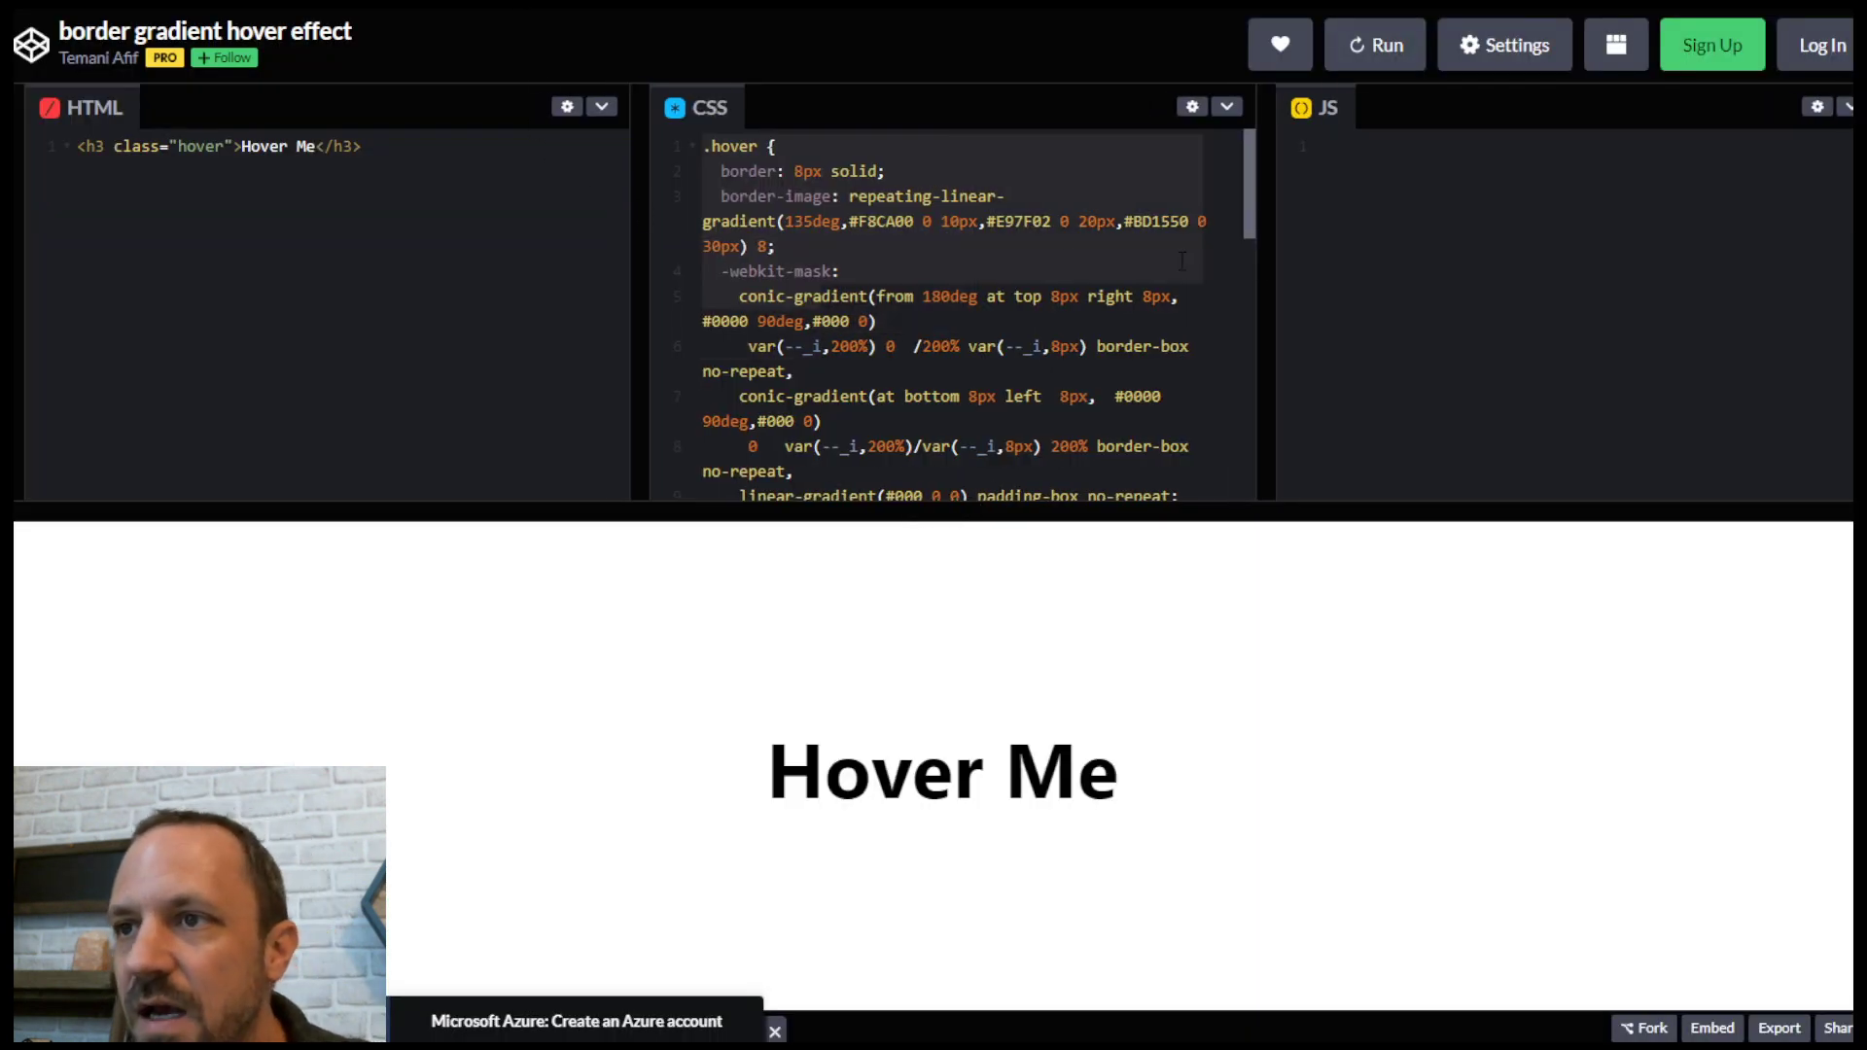
# Step: Copy the CSS of the border gradient hover effect, starting from the .hover rule
pyautogui.moveTo(1249, 213); pyautogui.dragTo(1252, 182)
pyautogui.click(768, 172)
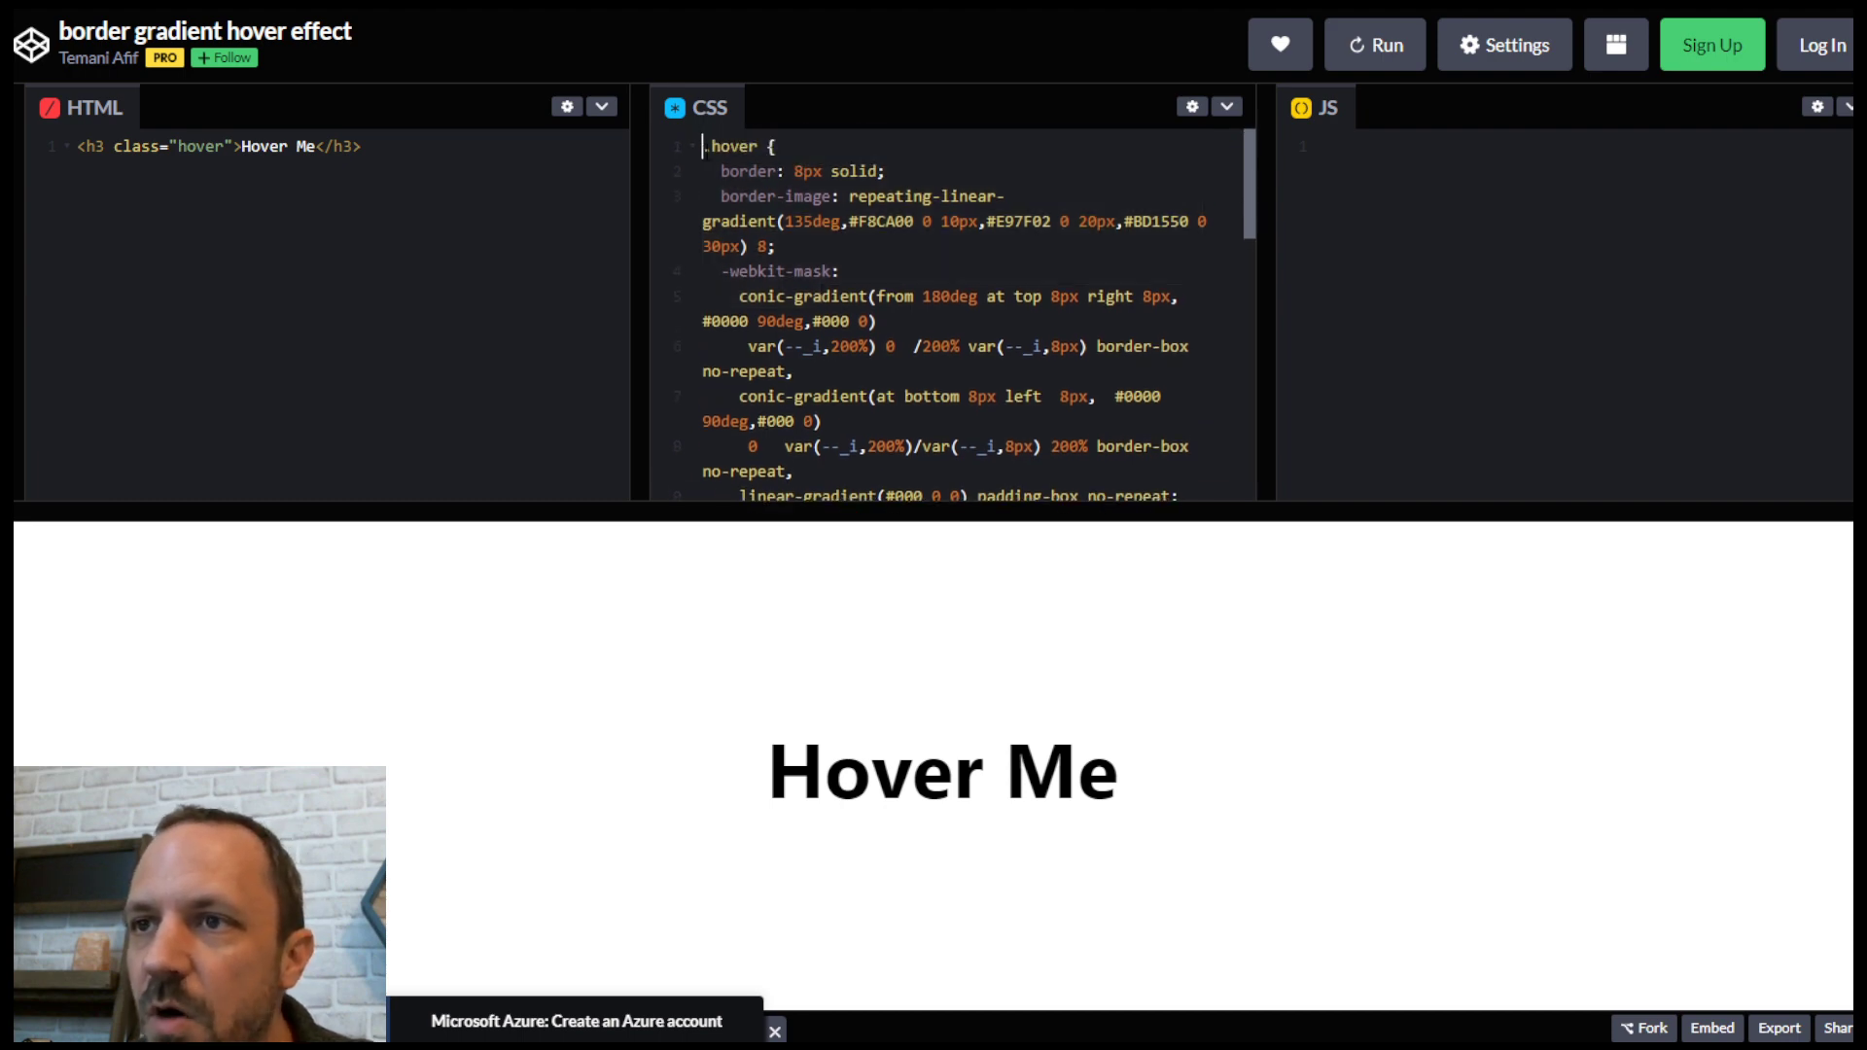
pyautogui.moveTo(702, 146); pyautogui.dragTo(844, 381)
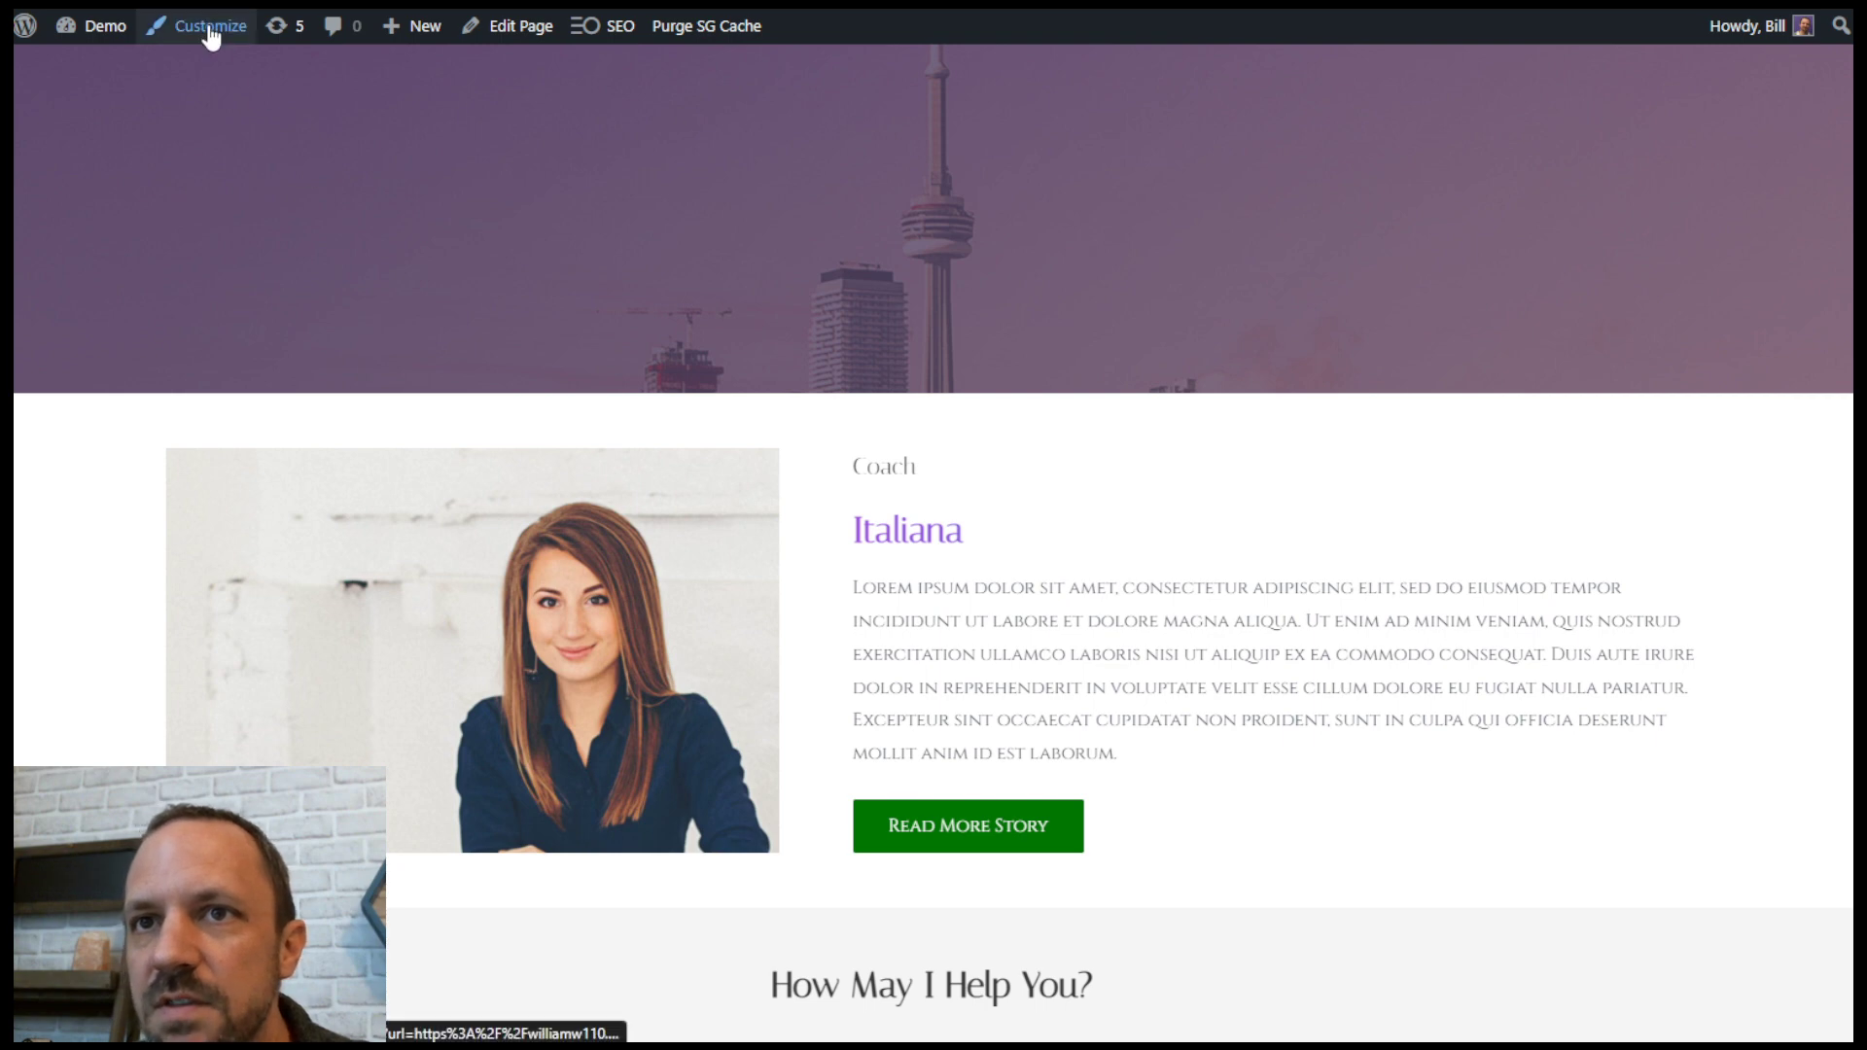
# Step: Open the WordPress site's Additional CSS and paste the copied hover effect code on a new line below the existing rules
pyautogui.click(237, 33)
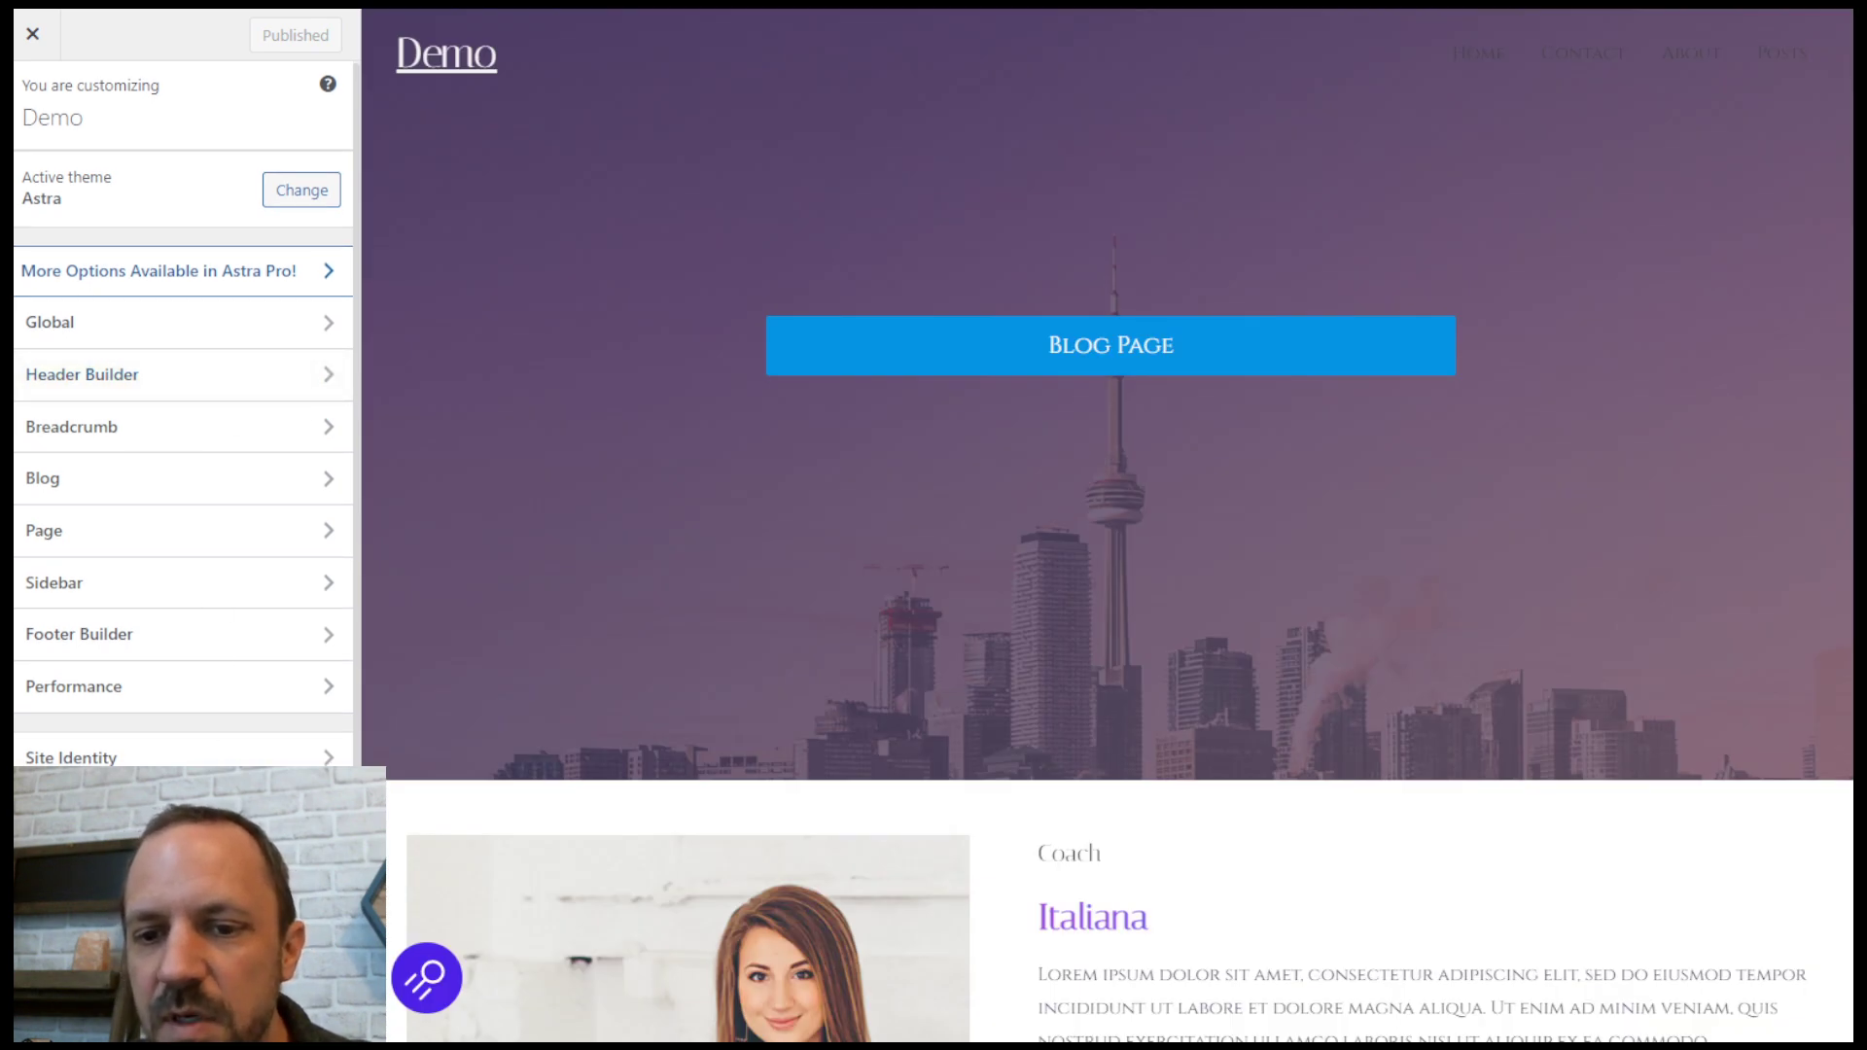
pyautogui.click(146, 967)
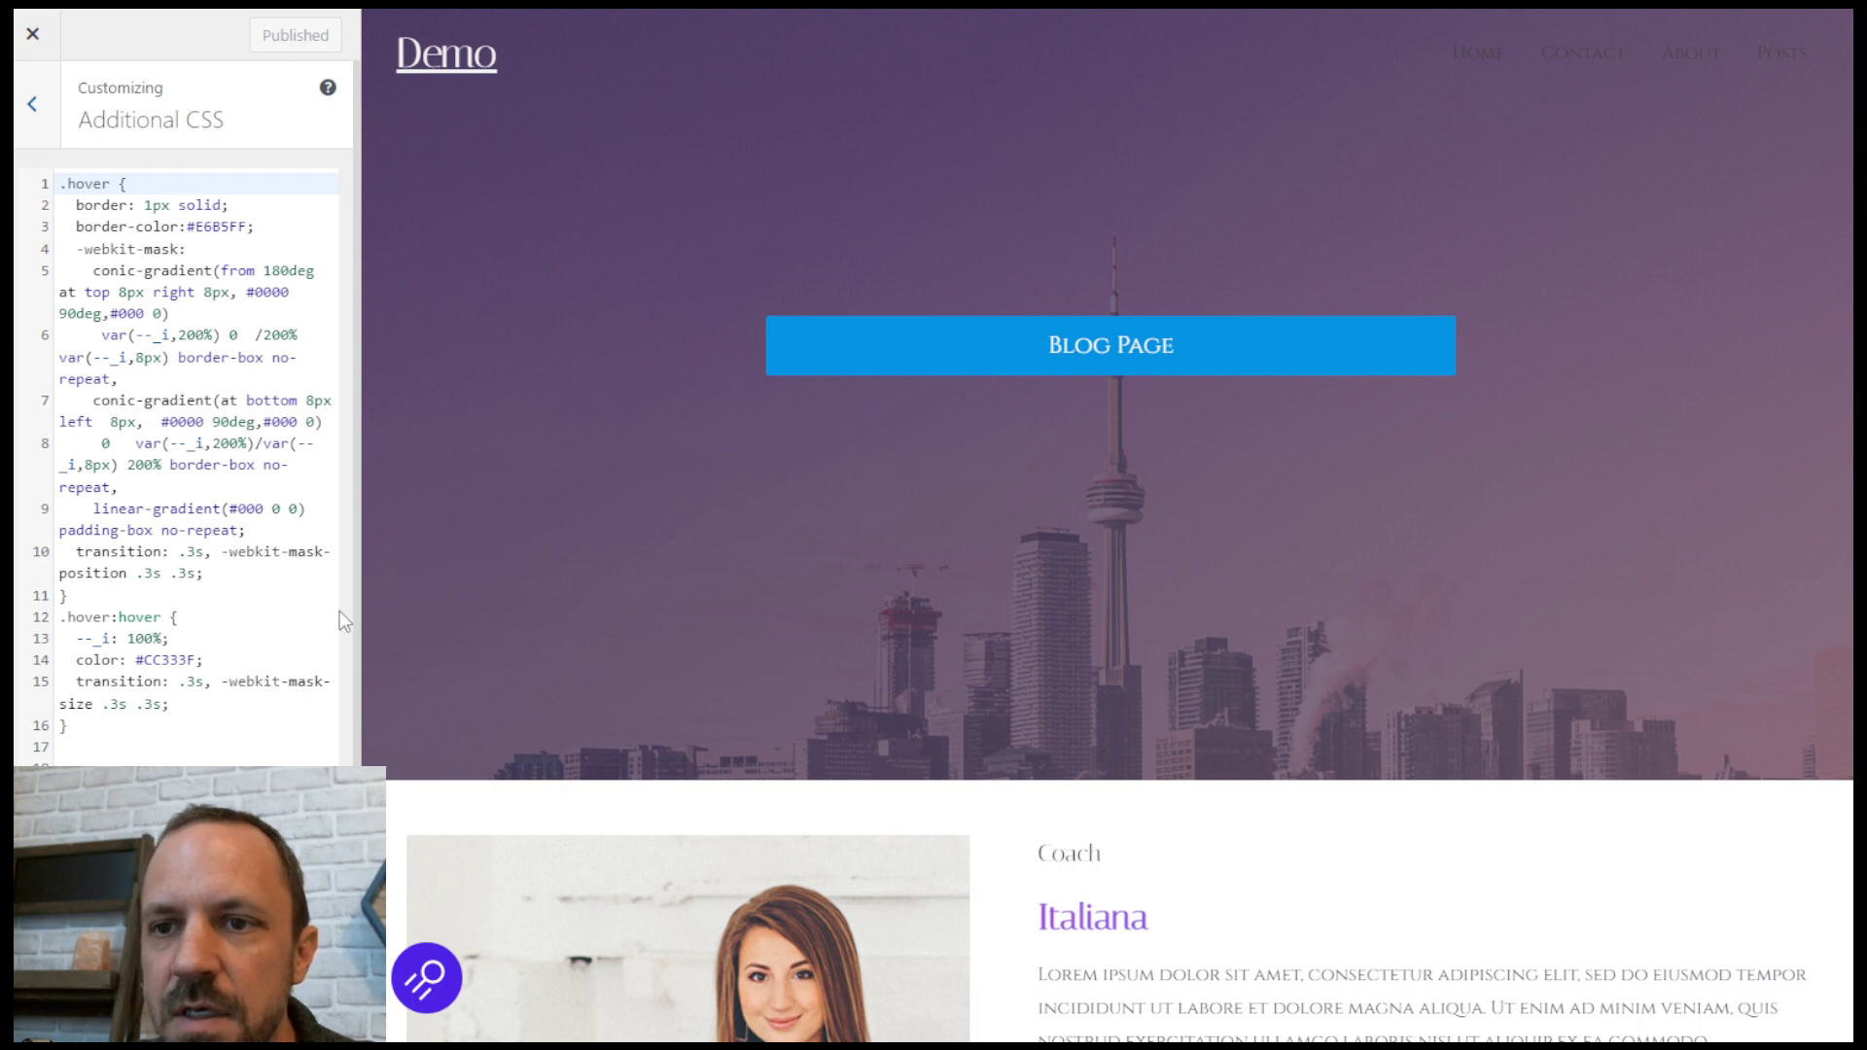
pyautogui.click(144, 704)
pyautogui.click(128, 738)
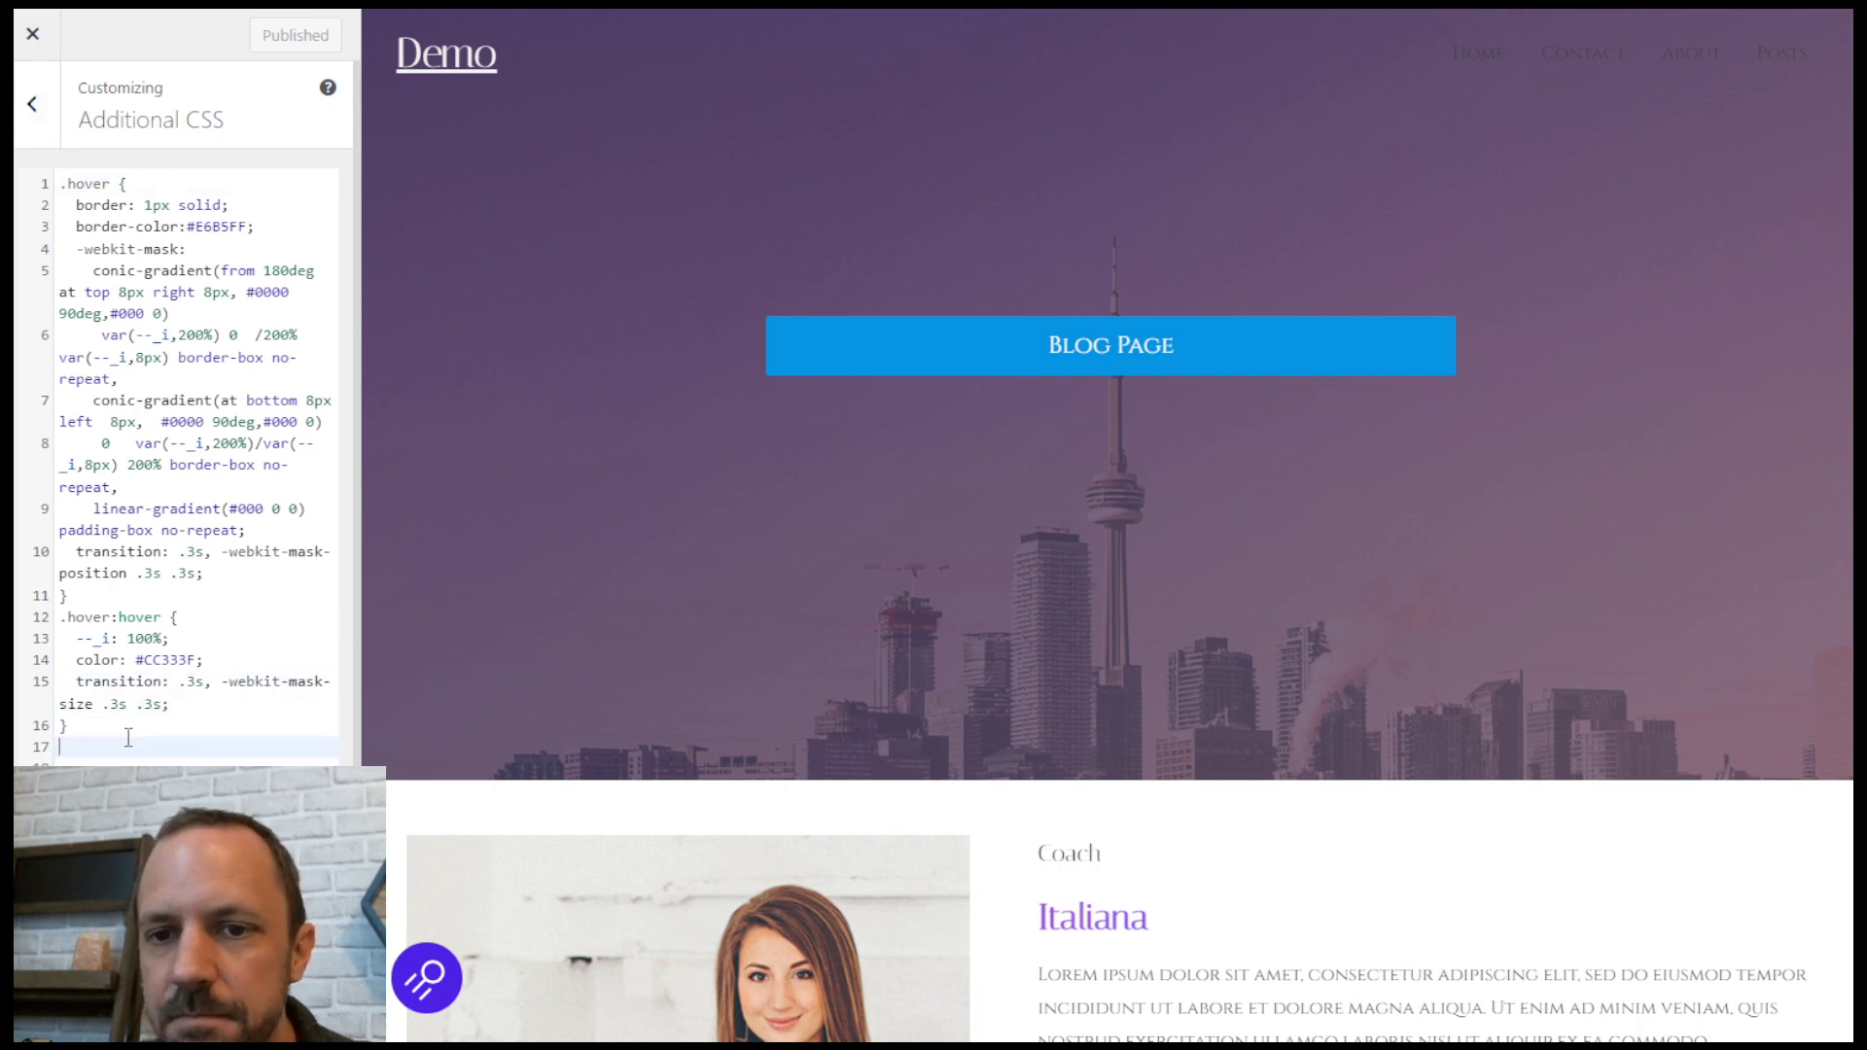
pyautogui.press('Return')
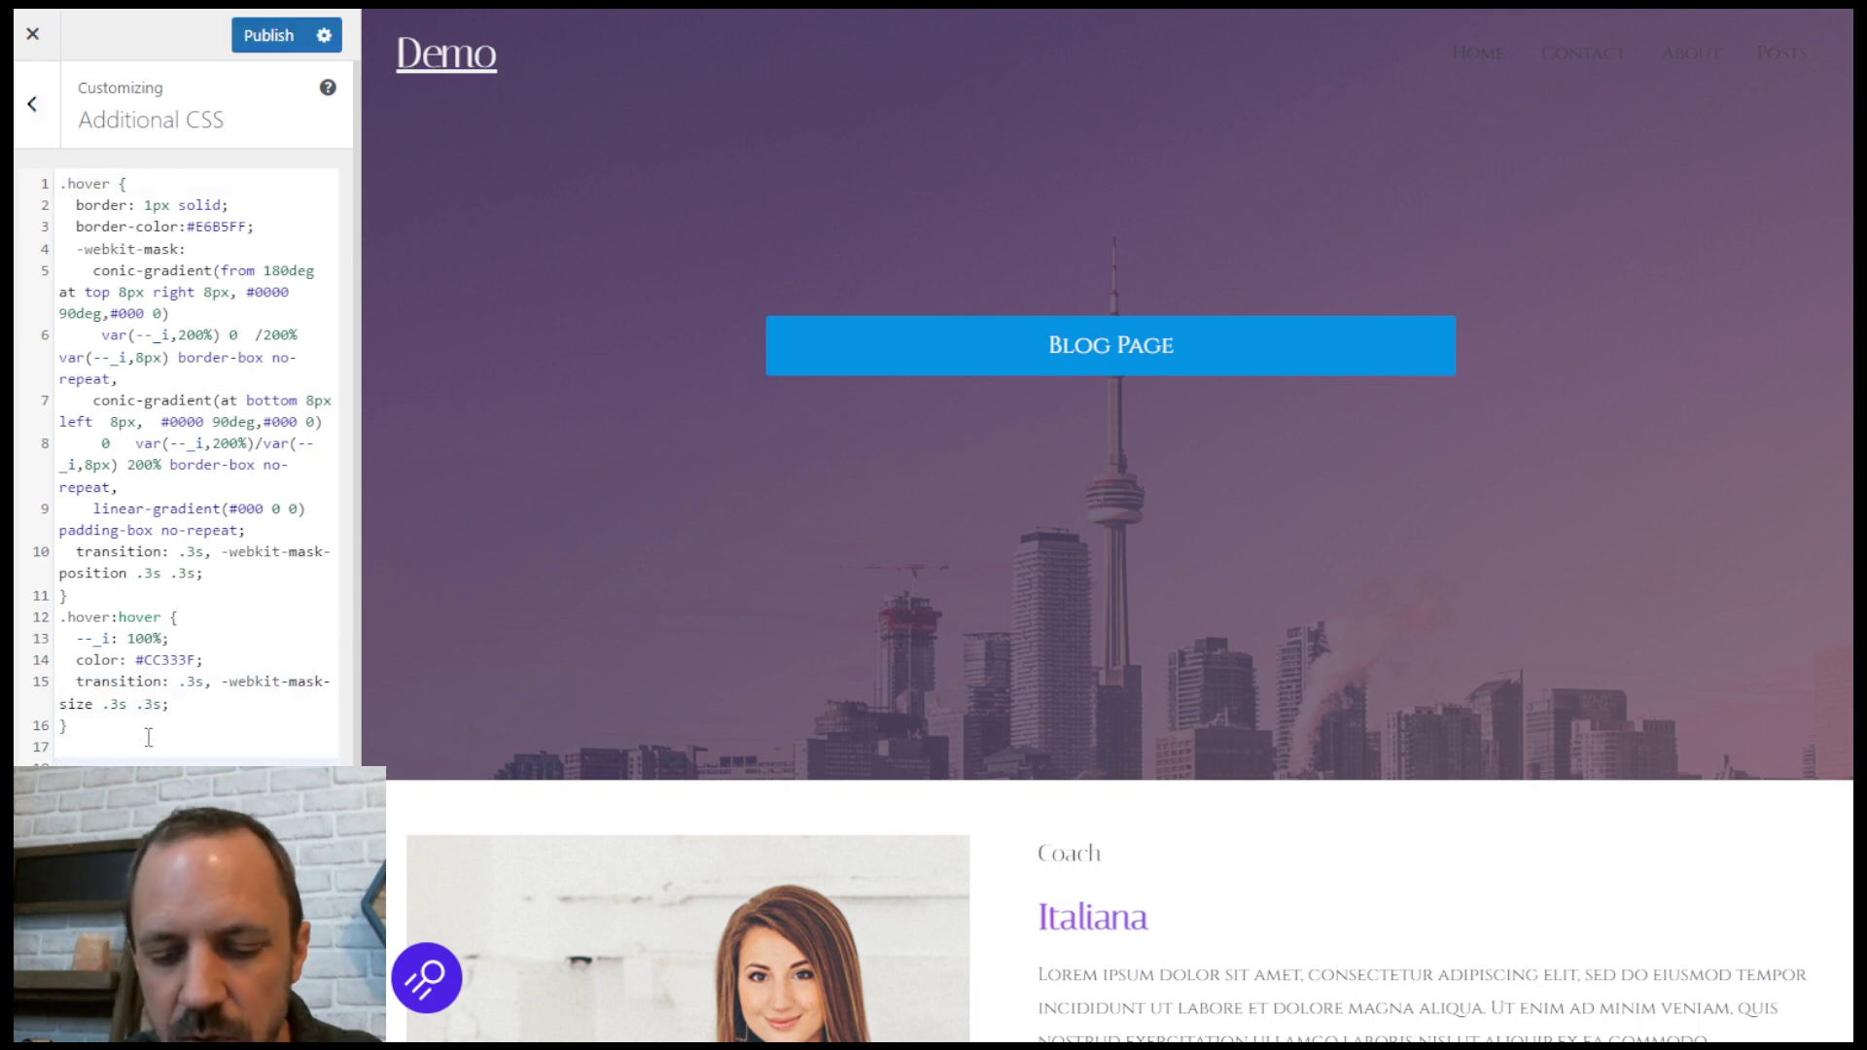
pyautogui.hotkey('ctrl', 'v')
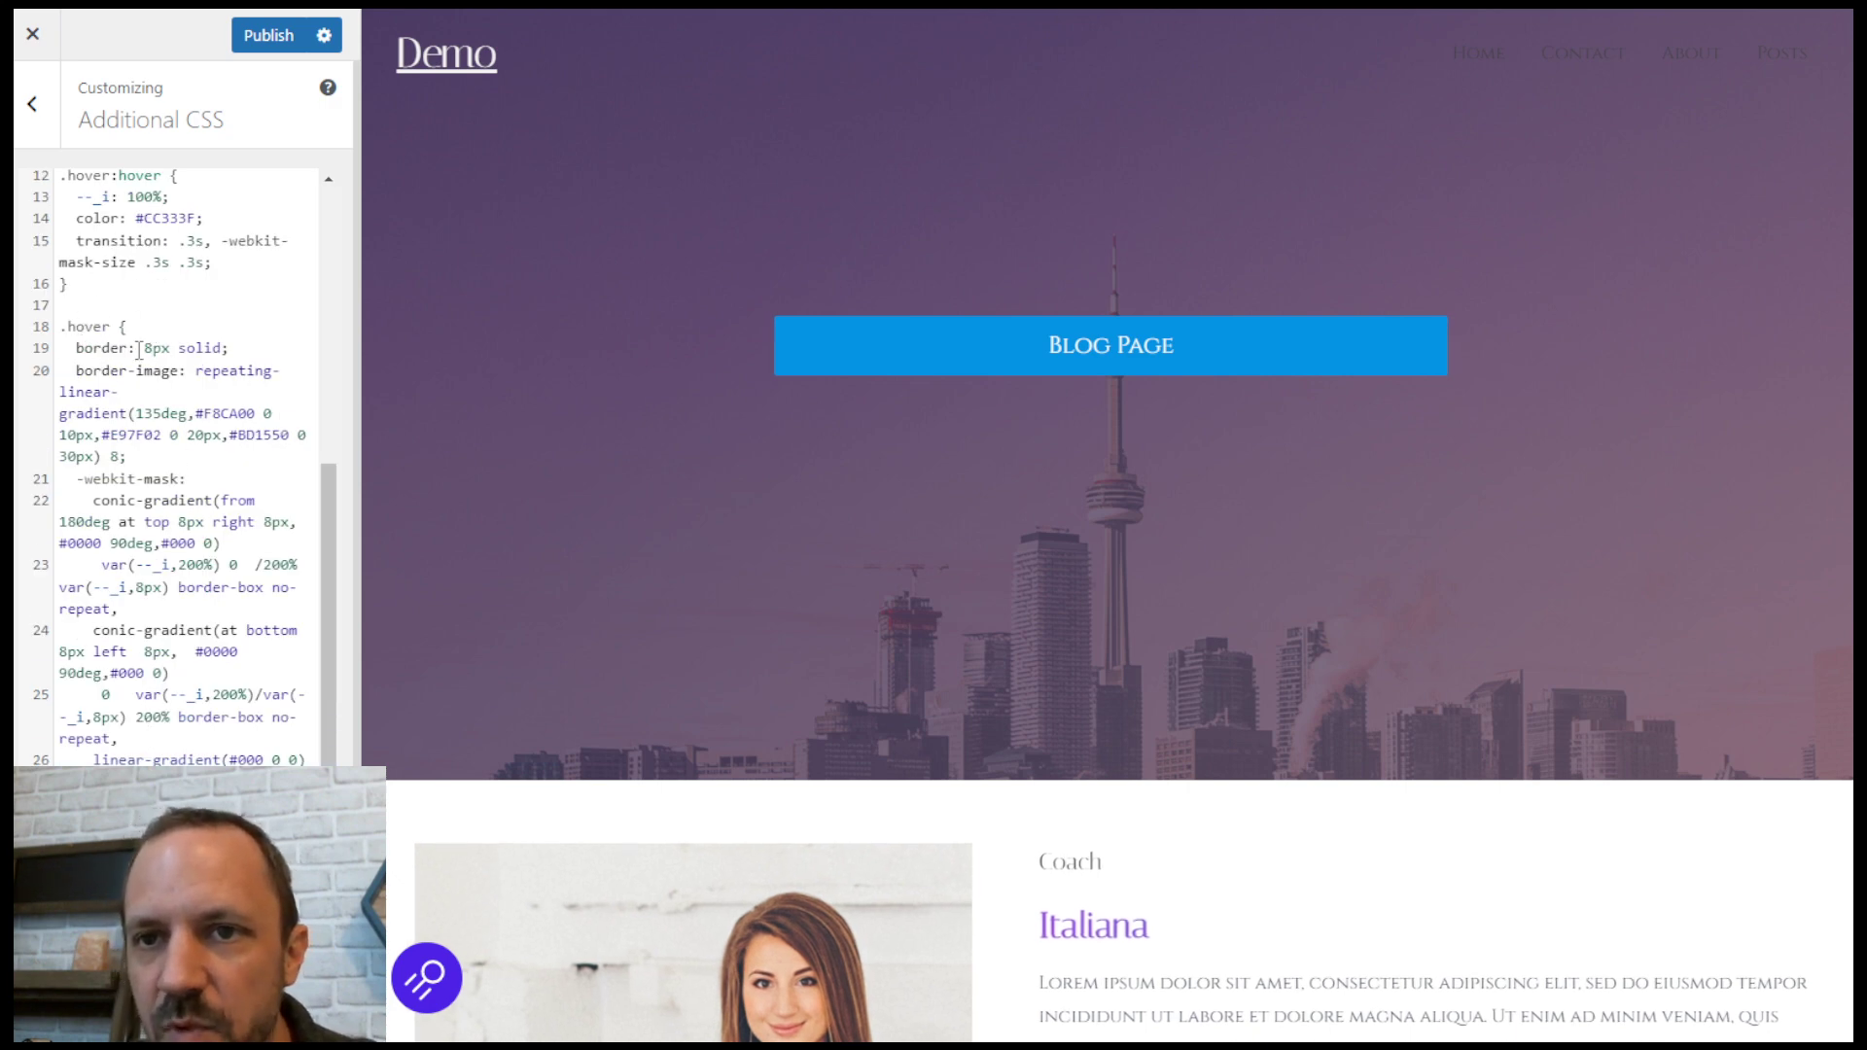
# Step: Compare the border and border-image lines of the pasted .hover rule with the border and border-color lines of the original rule
pyautogui.moveTo(333, 499); pyautogui.dragTo(341, 206)
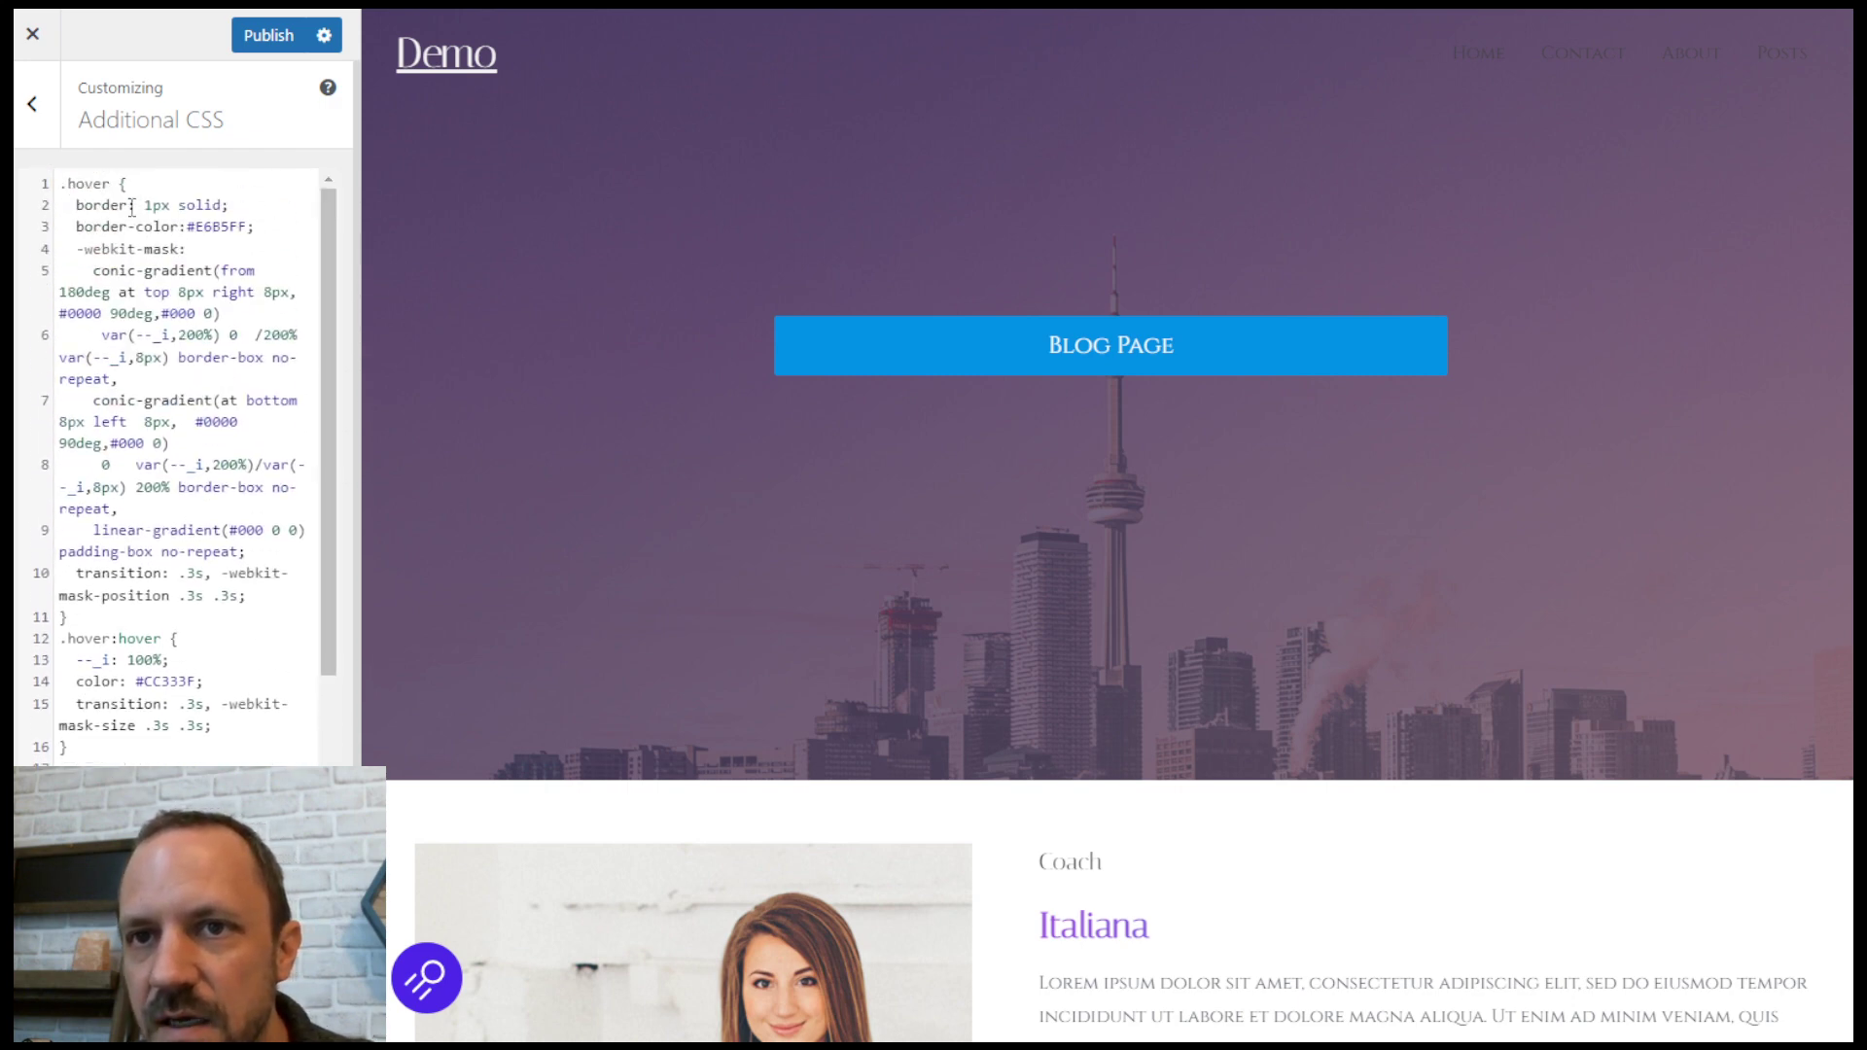
pyautogui.moveTo(102, 205); pyautogui.dragTo(219, 206)
pyautogui.scroll(-1, 336, 268)
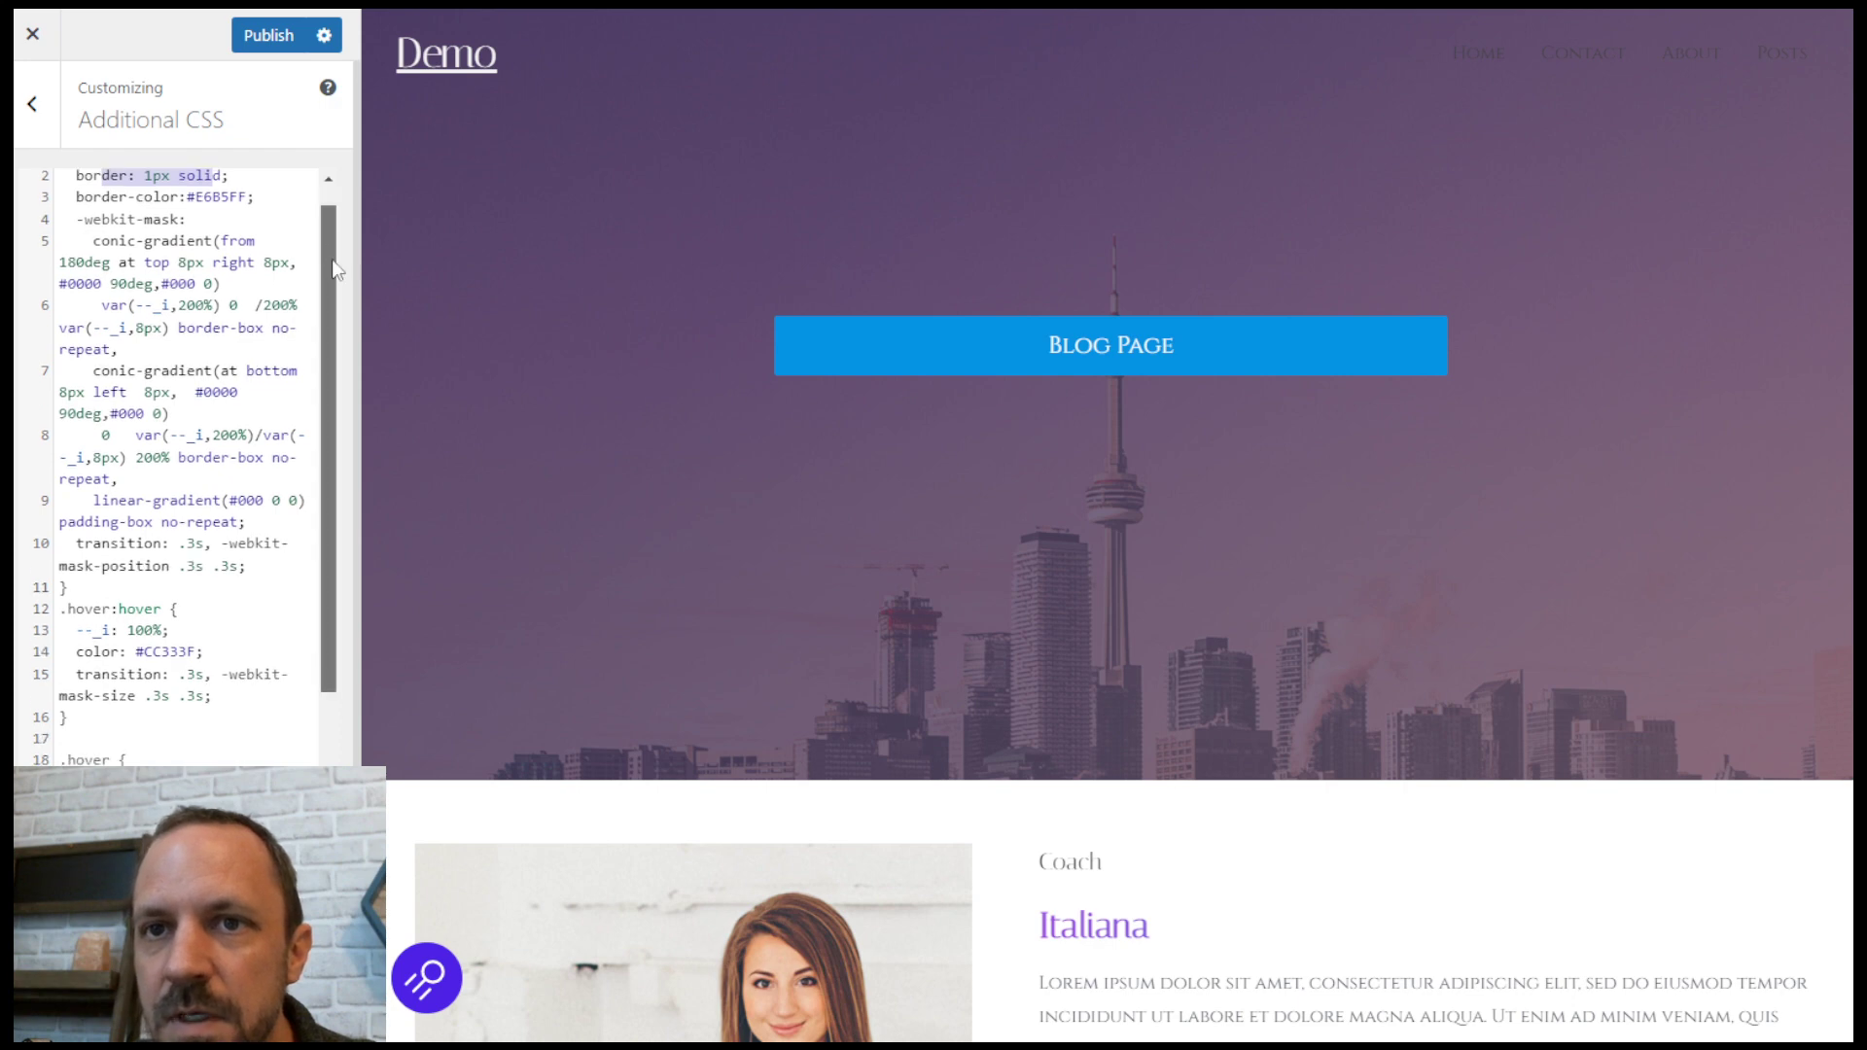
pyautogui.moveTo(336, 270); pyautogui.dragTo(309, 543)
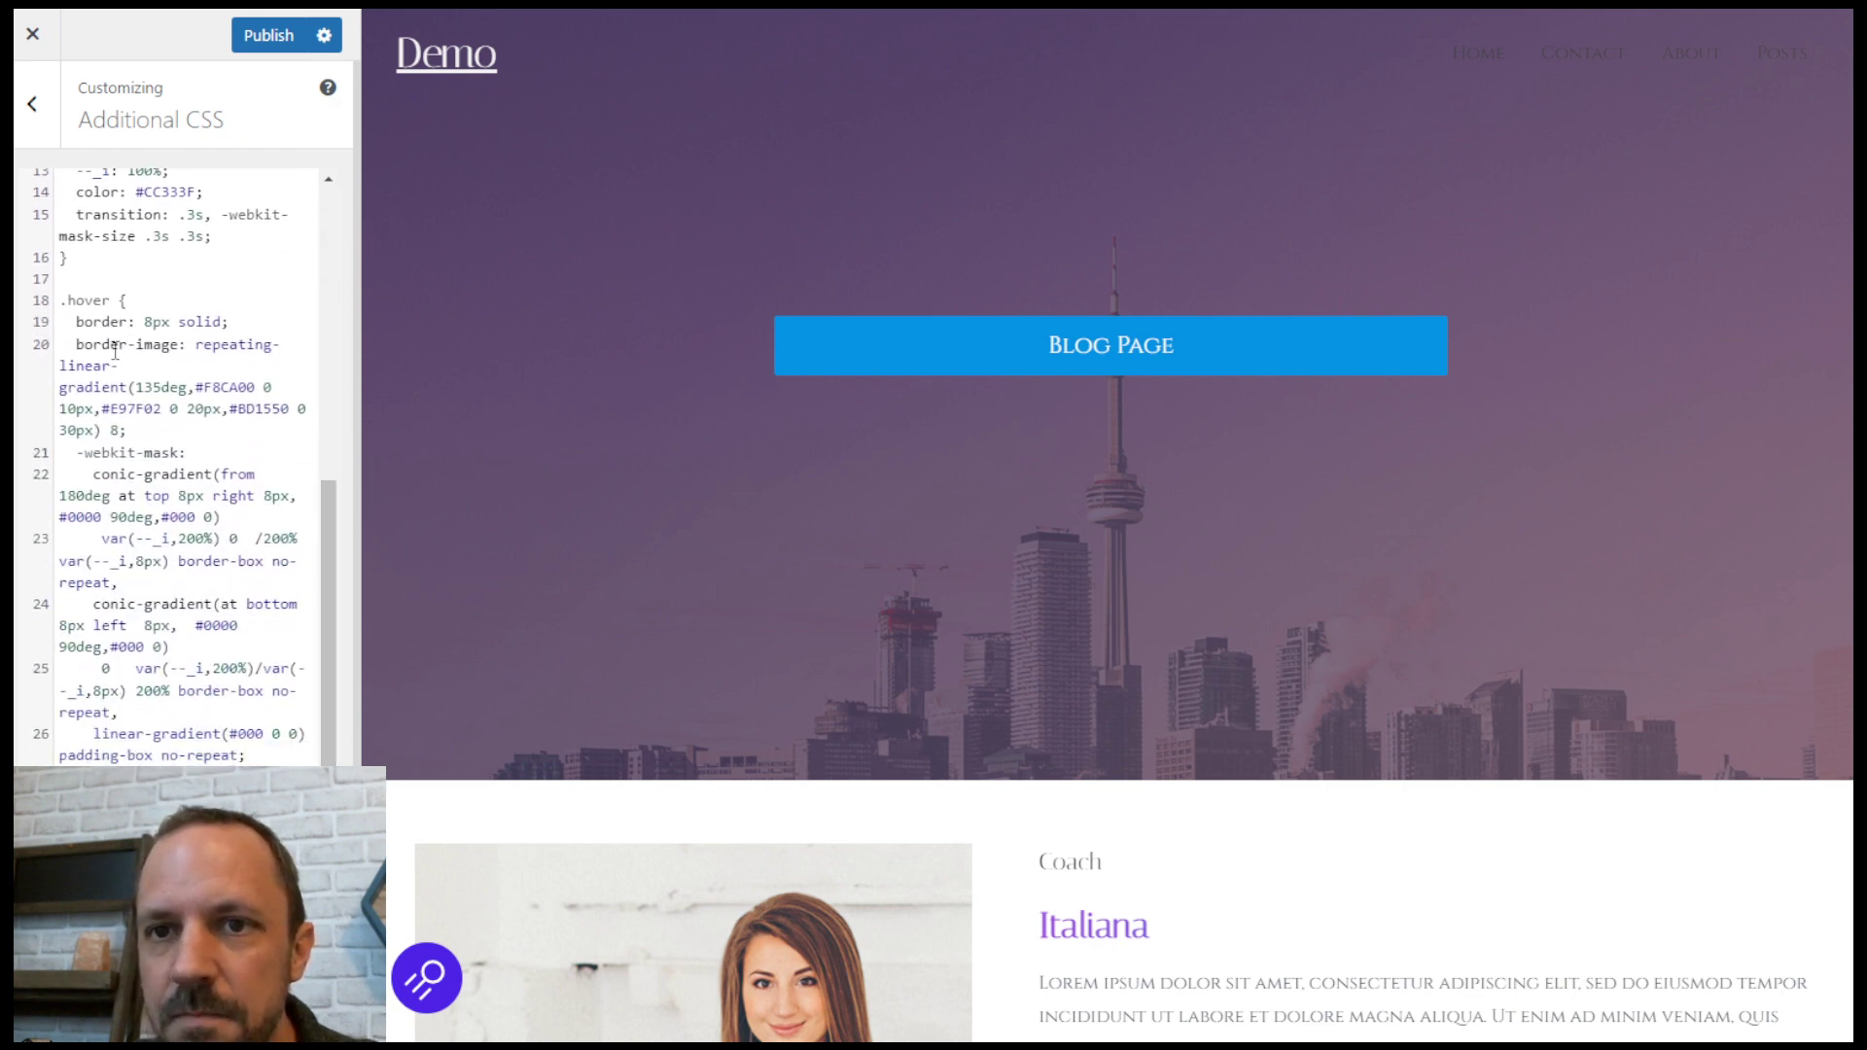
pyautogui.moveTo(77, 343); pyautogui.dragTo(181, 429)
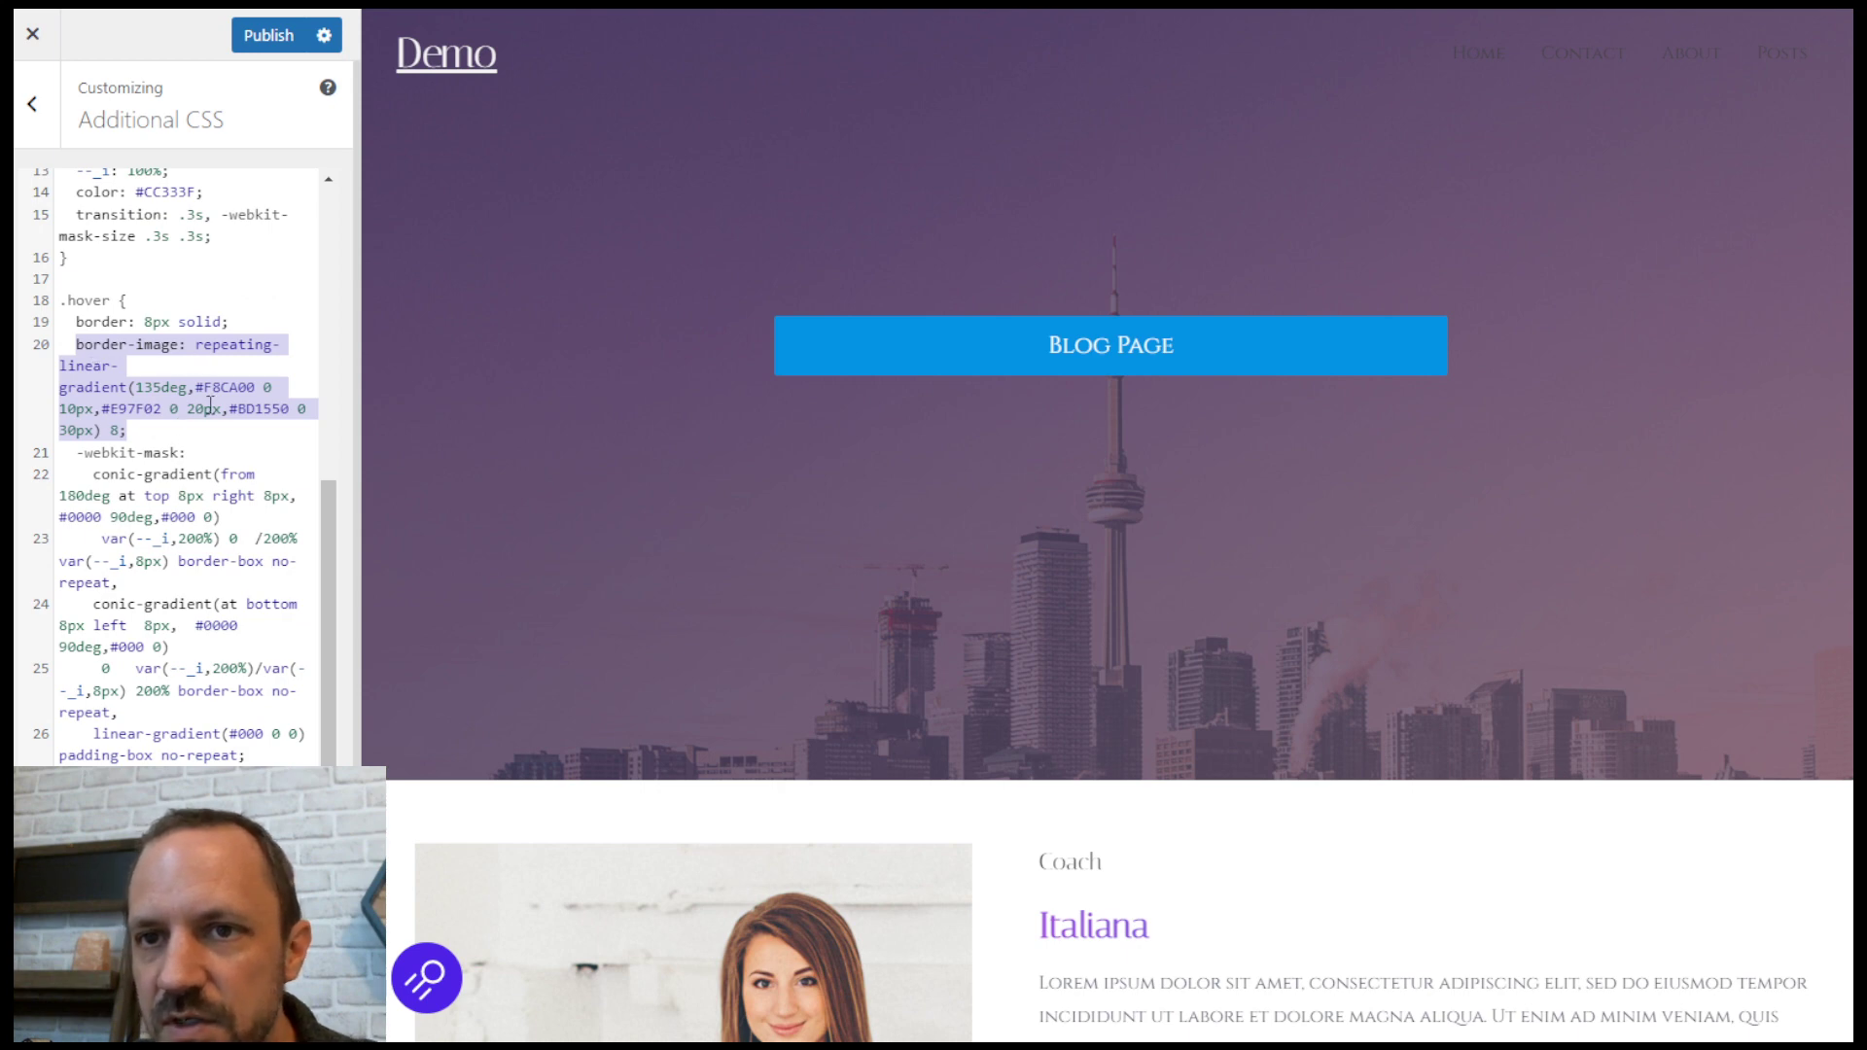
pyautogui.moveTo(330, 505); pyautogui.dragTo(331, 209)
pyautogui.moveTo(77, 226); pyautogui.dragTo(241, 229)
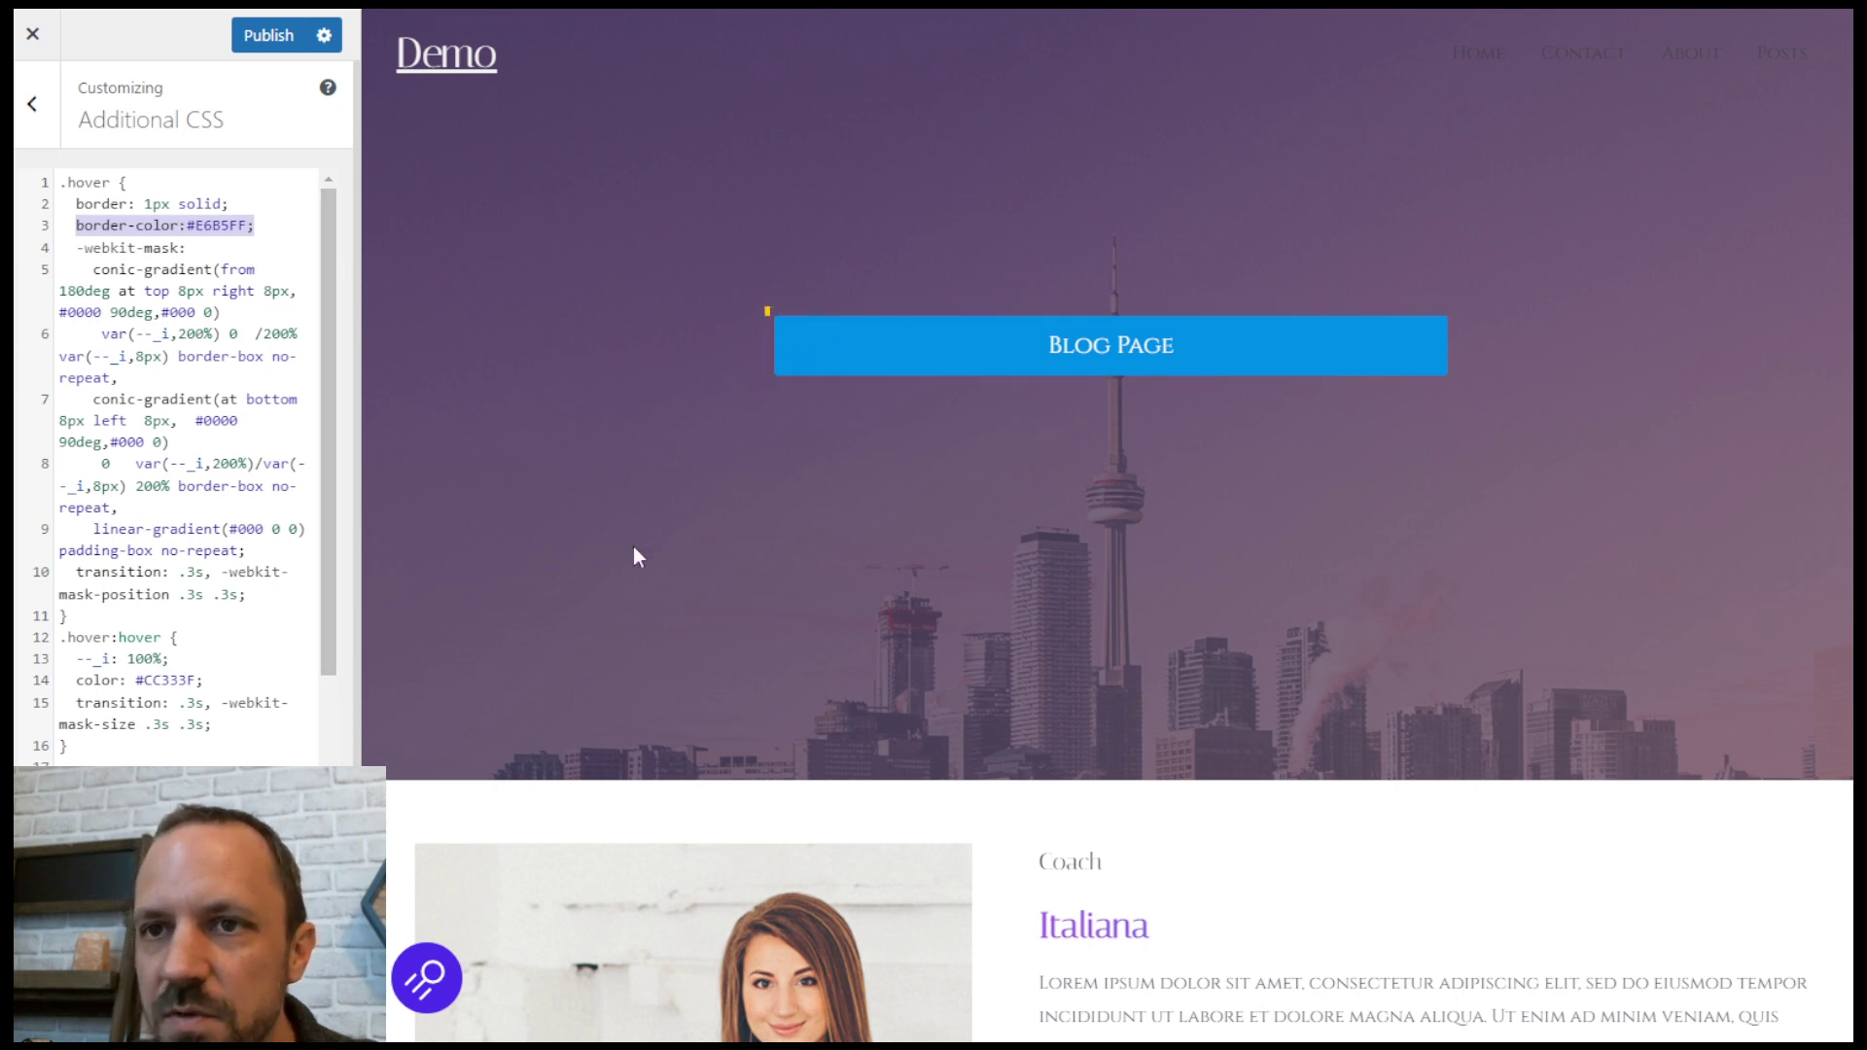
# Step: Preview the pasted gradient border hover effect on the coach section and the feature boxes of the page
pyautogui.scroll(-5, 637, 557)
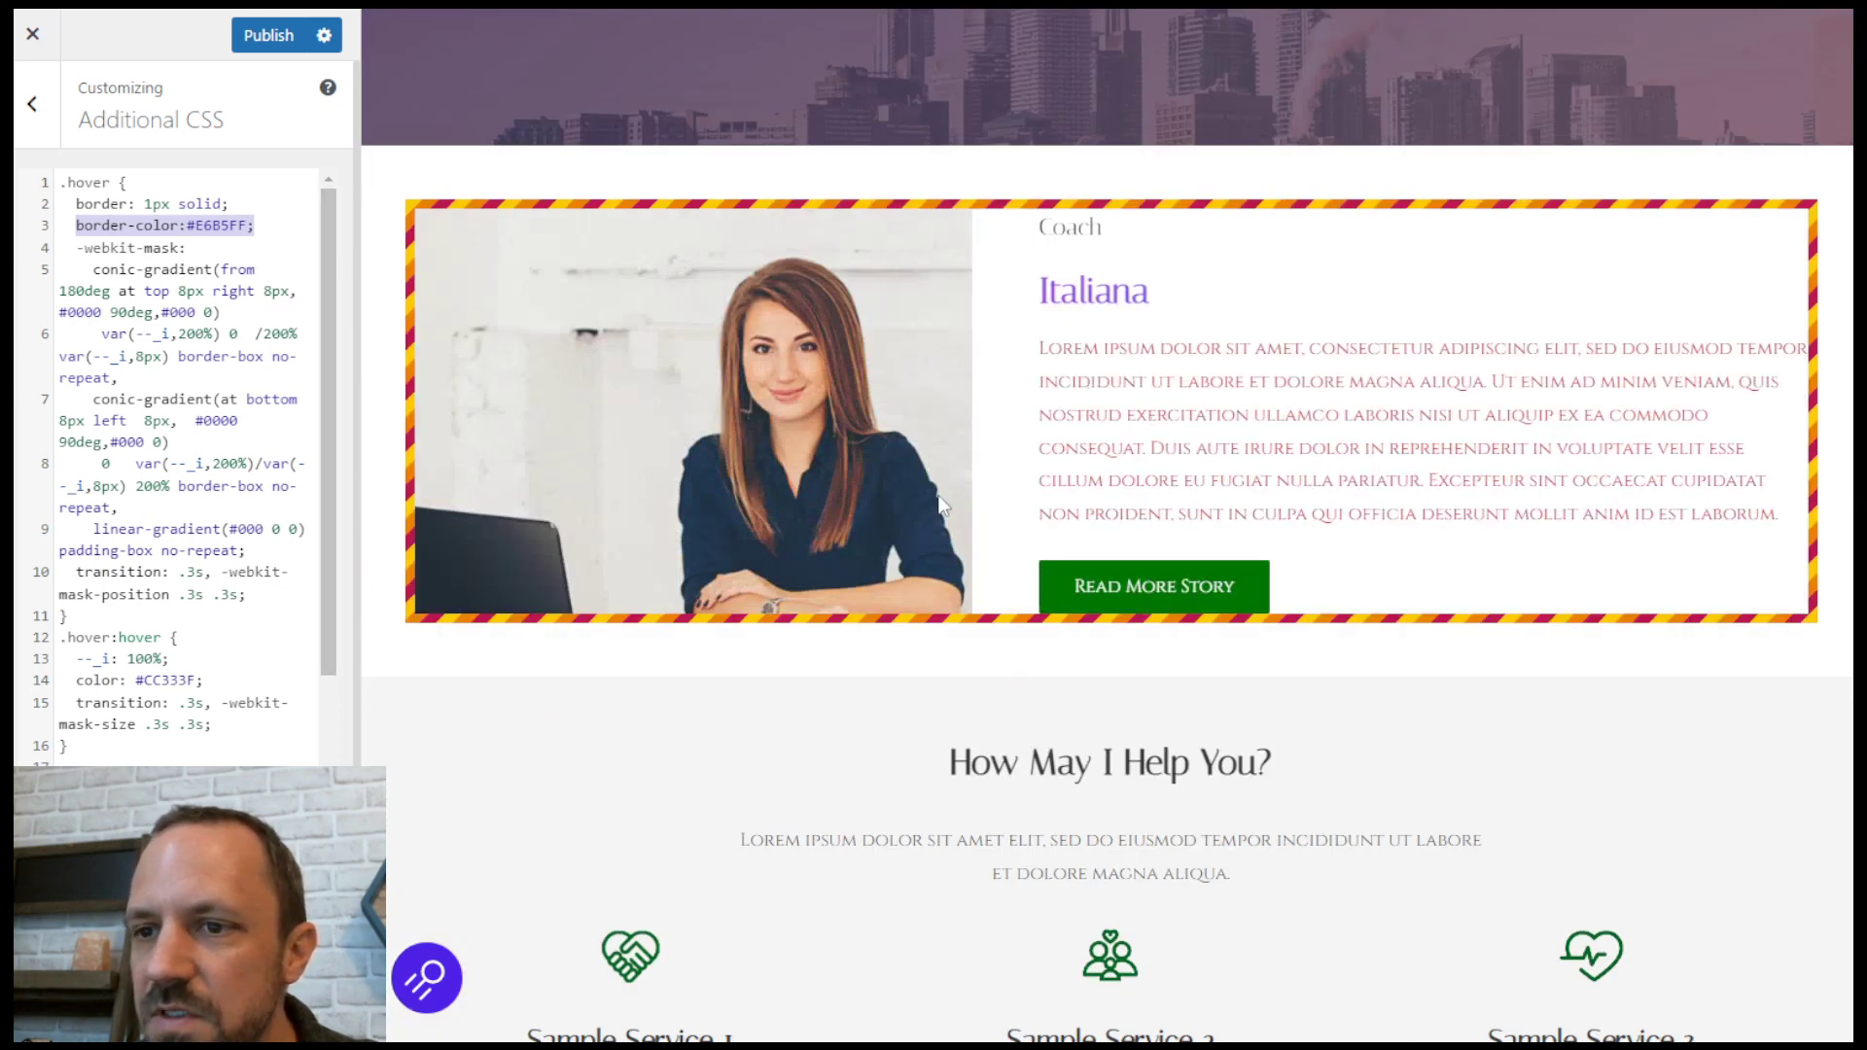
pyautogui.scroll(-7, 941, 503)
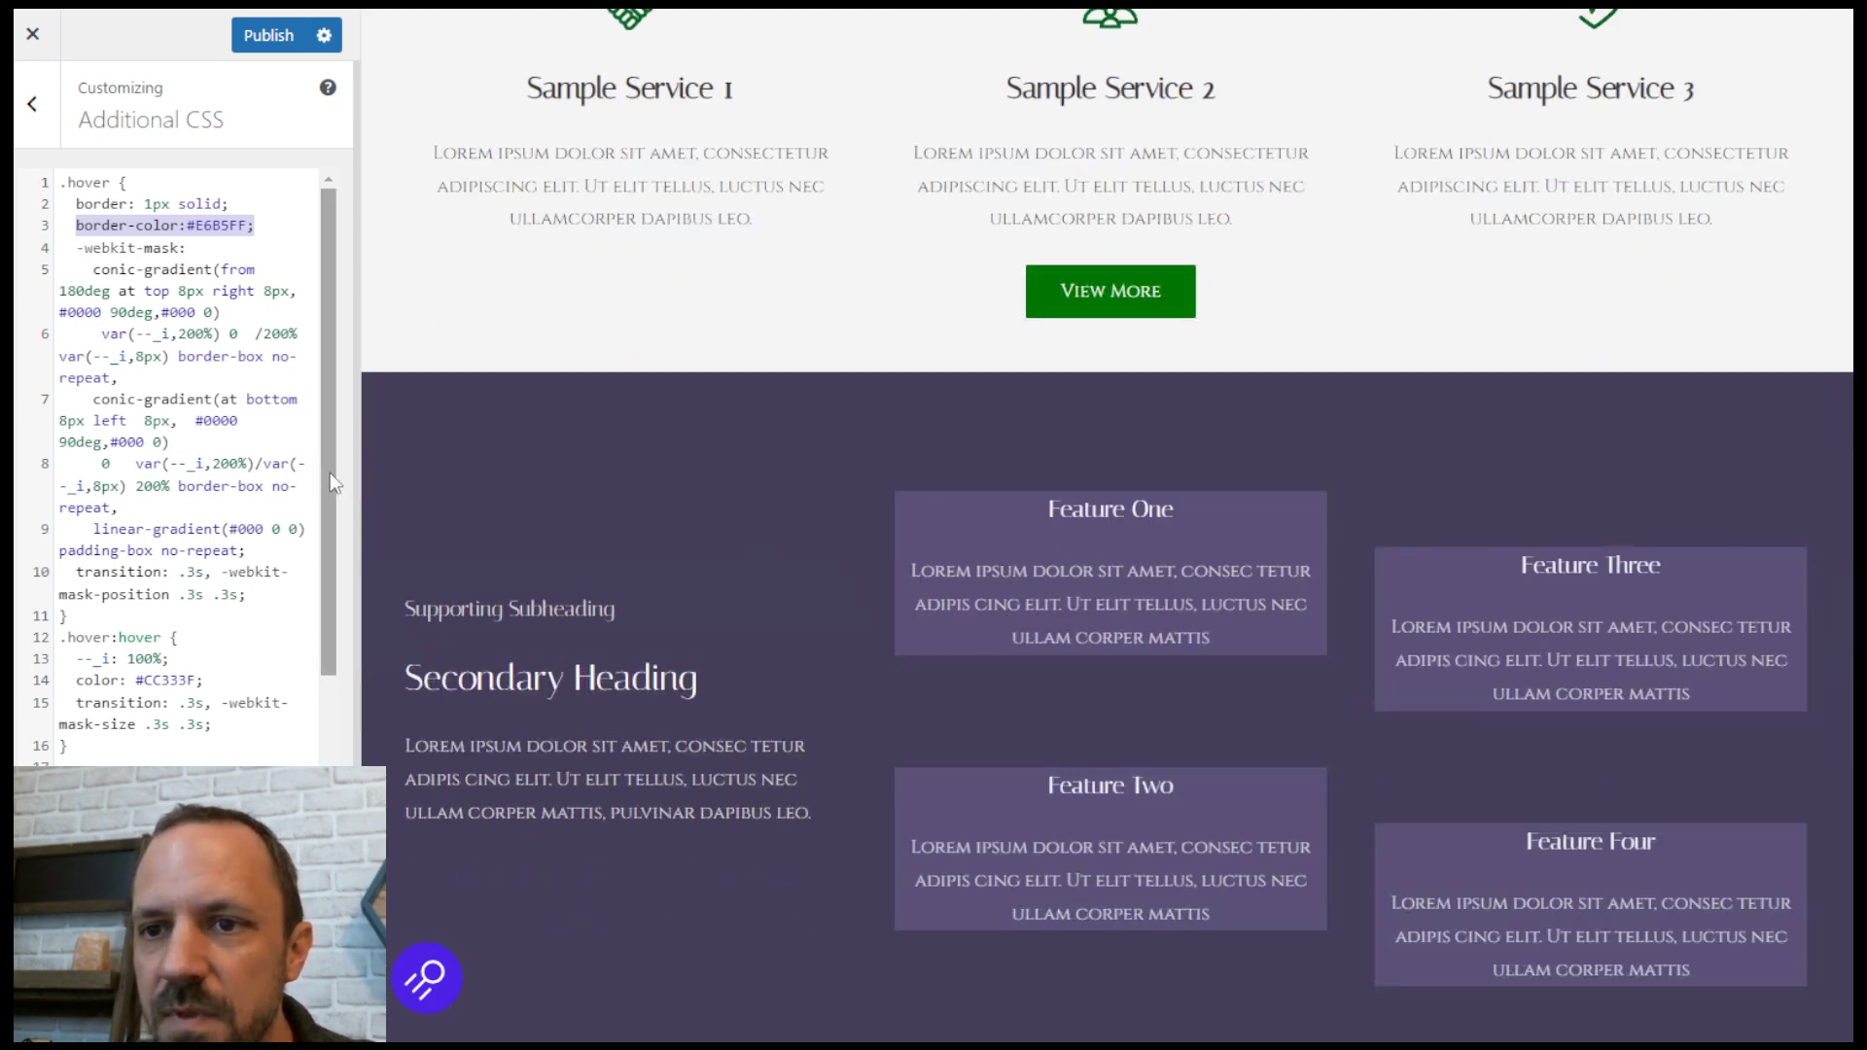
pyautogui.scroll(-5, 330, 473)
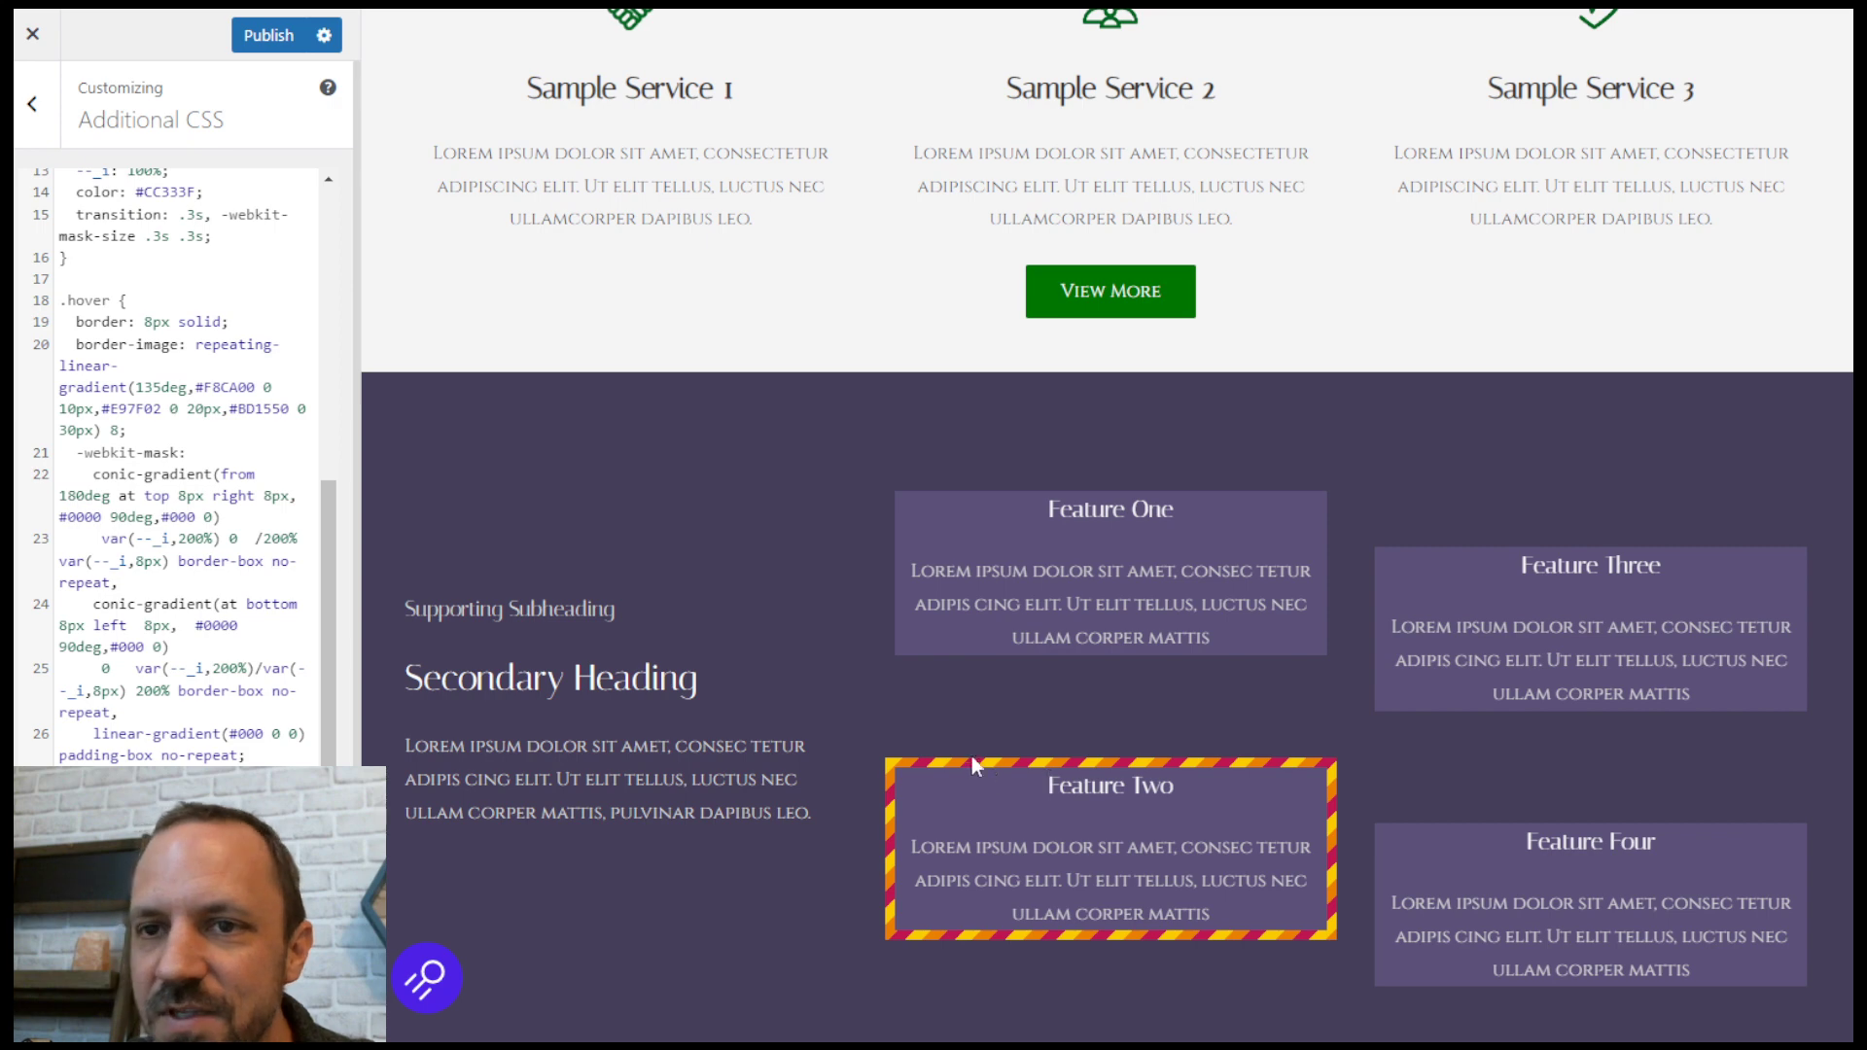
# Step: Review the pasted rule's border-image line against the customized rule's border-color:#E6B5FF line
pyautogui.moveTo(125, 346); pyautogui.dragTo(234, 347)
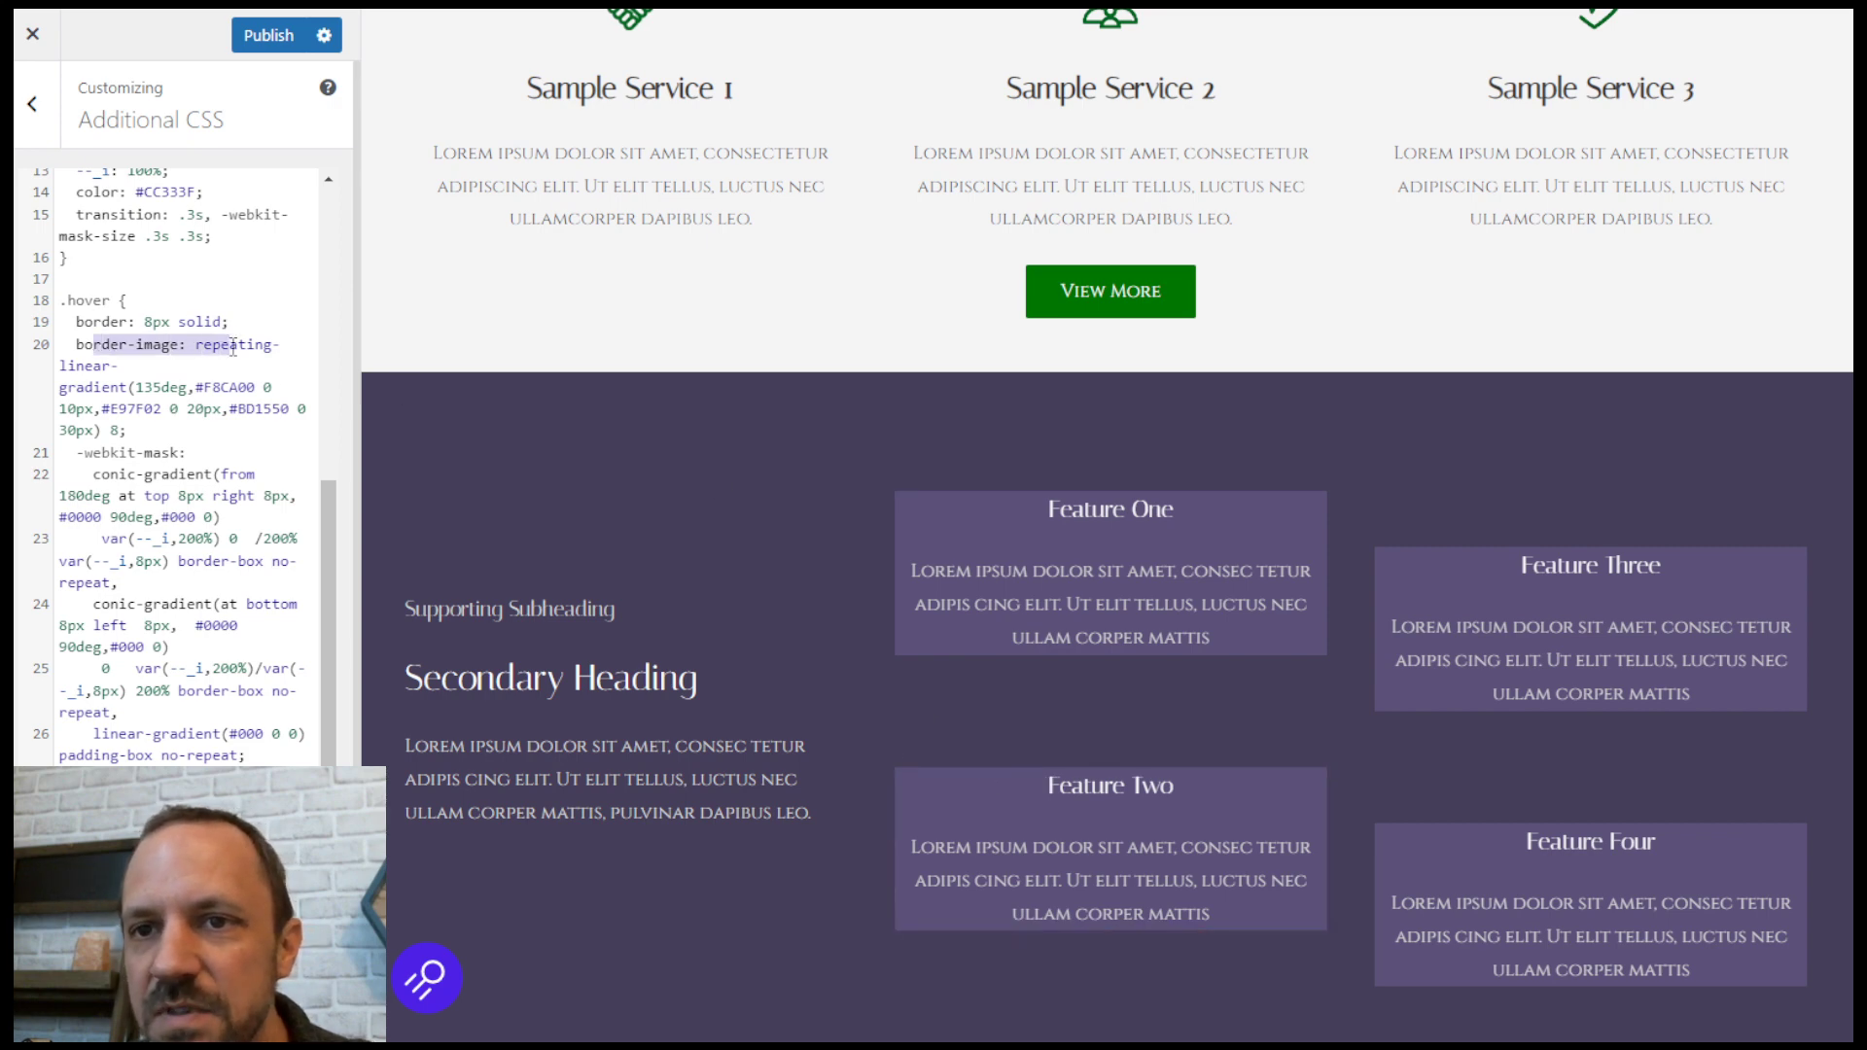
pyautogui.click(107, 347)
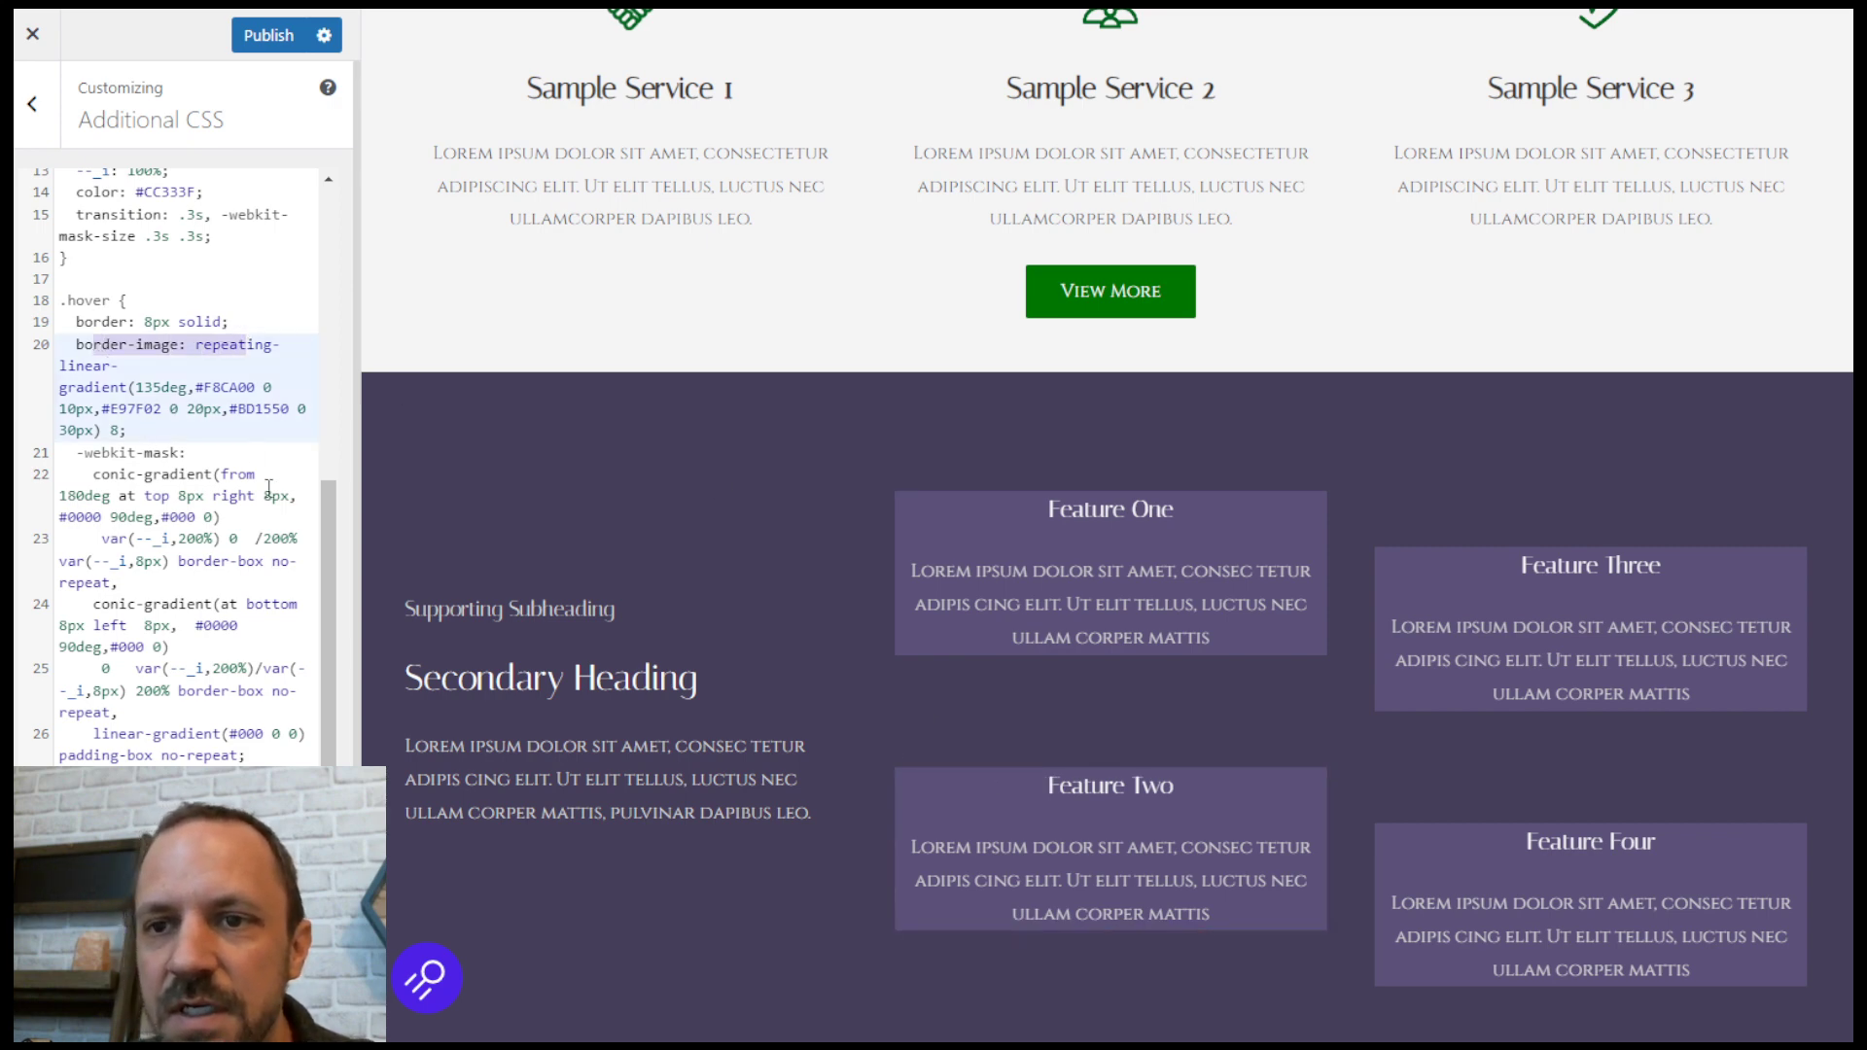
pyautogui.moveTo(329, 496); pyautogui.dragTo(336, 195)
pyautogui.moveTo(102, 227); pyautogui.dragTo(241, 229)
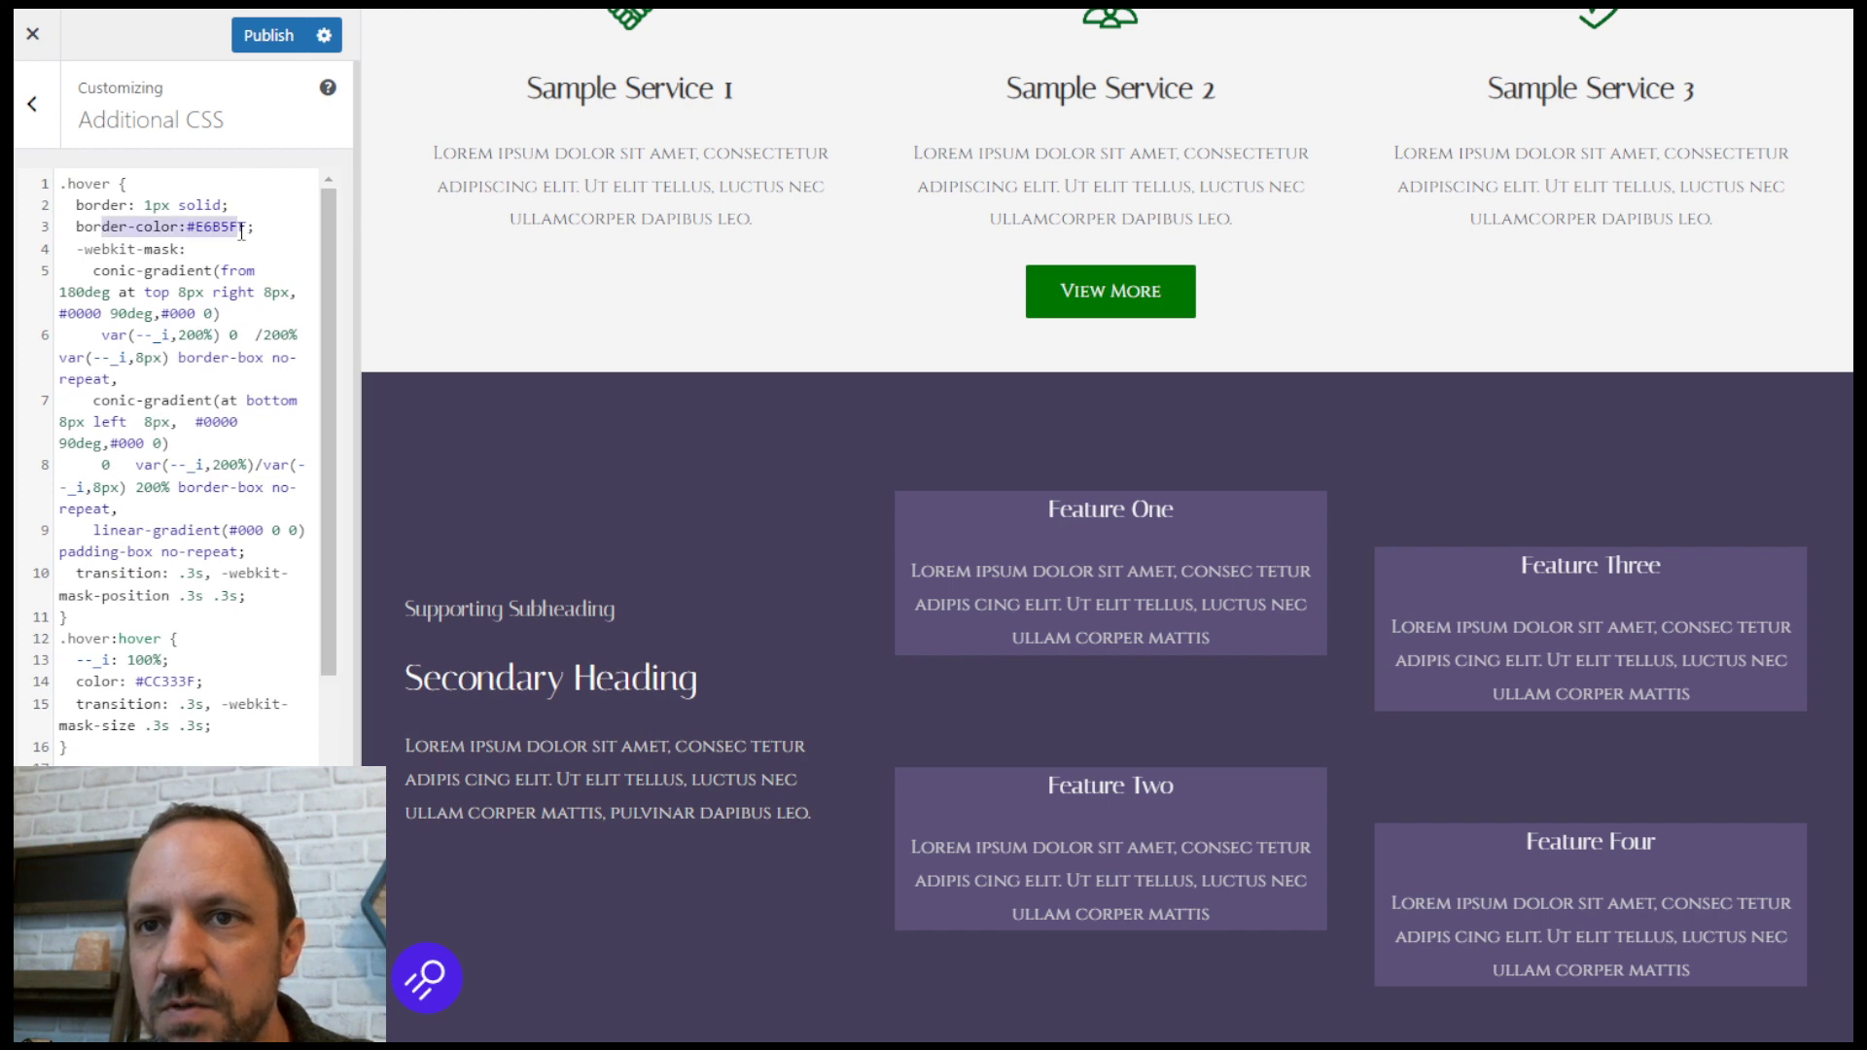
pyautogui.click(249, 230)
# Step: Delete the pasted hover effect code below the customized .hover rules and publish the Additional CSS
pyautogui.moveTo(329, 306); pyautogui.dragTo(343, 514)
pyautogui.moveTo(60, 435); pyautogui.dragTo(117, 769)
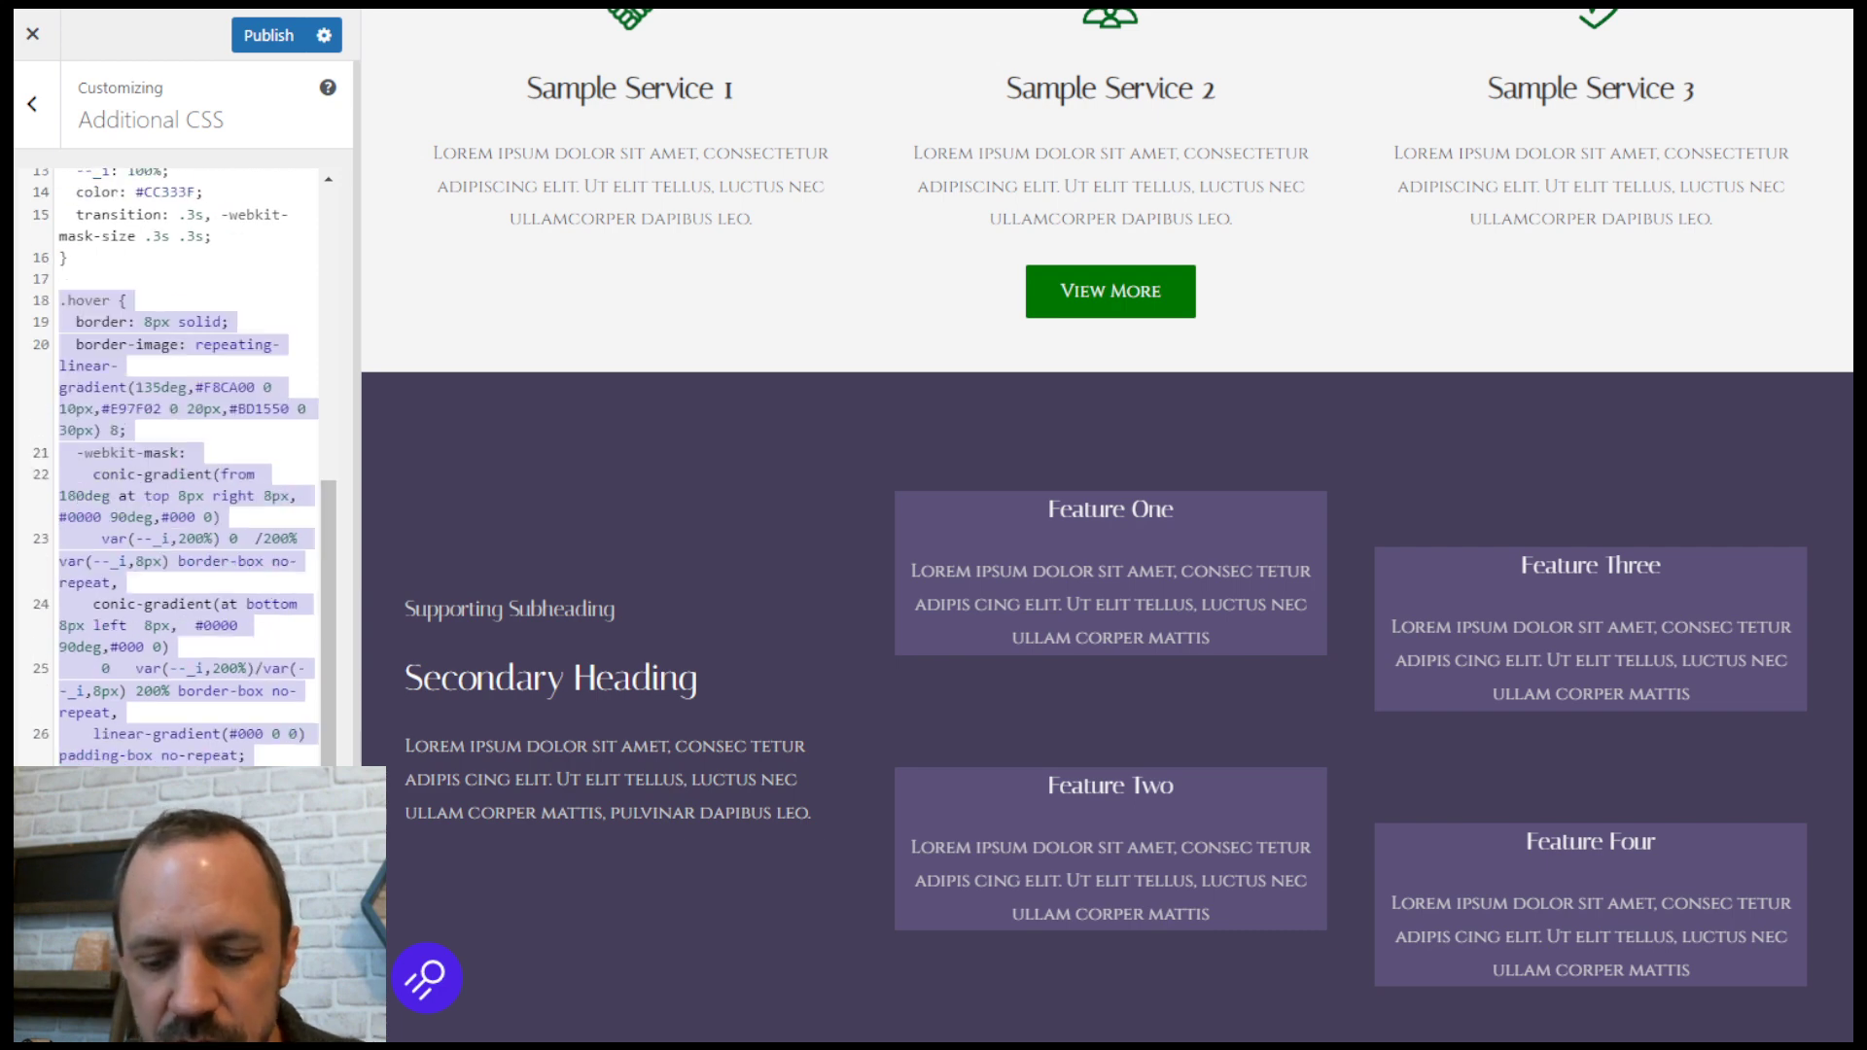
pyautogui.press('BackSpace')
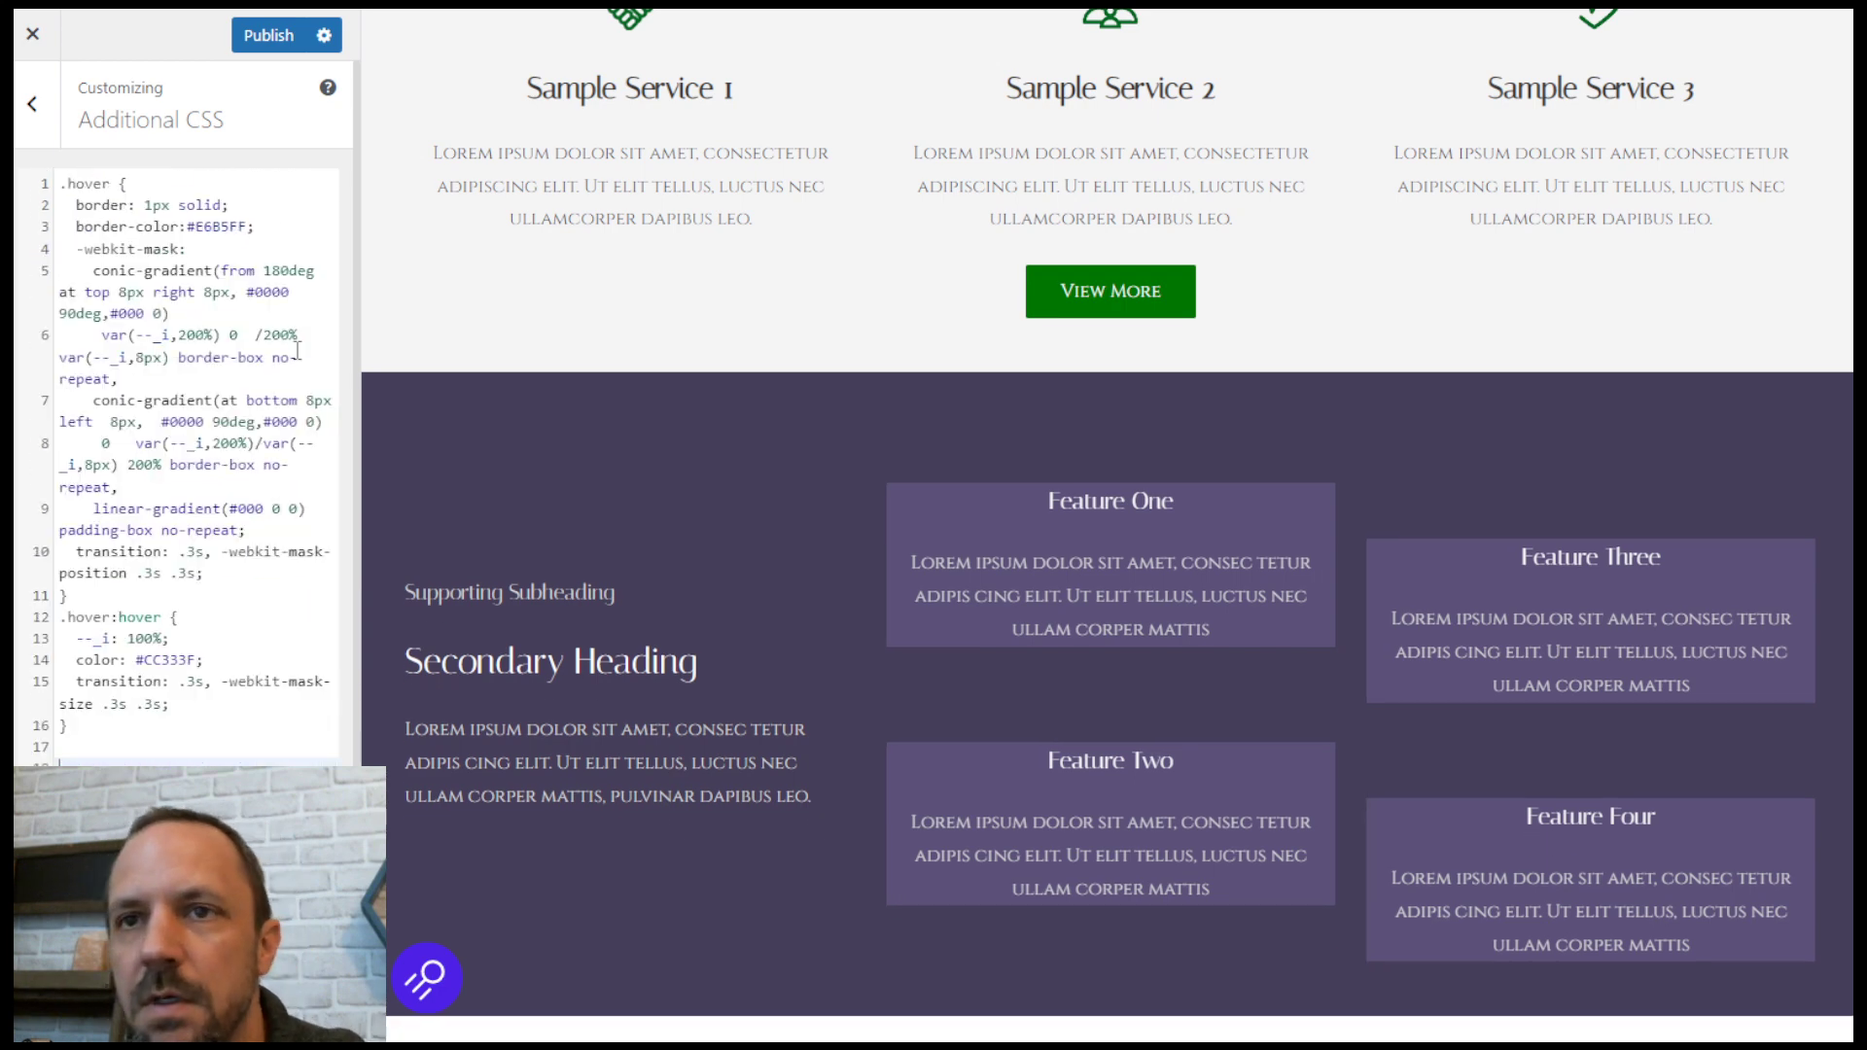
pyautogui.click(292, 37)
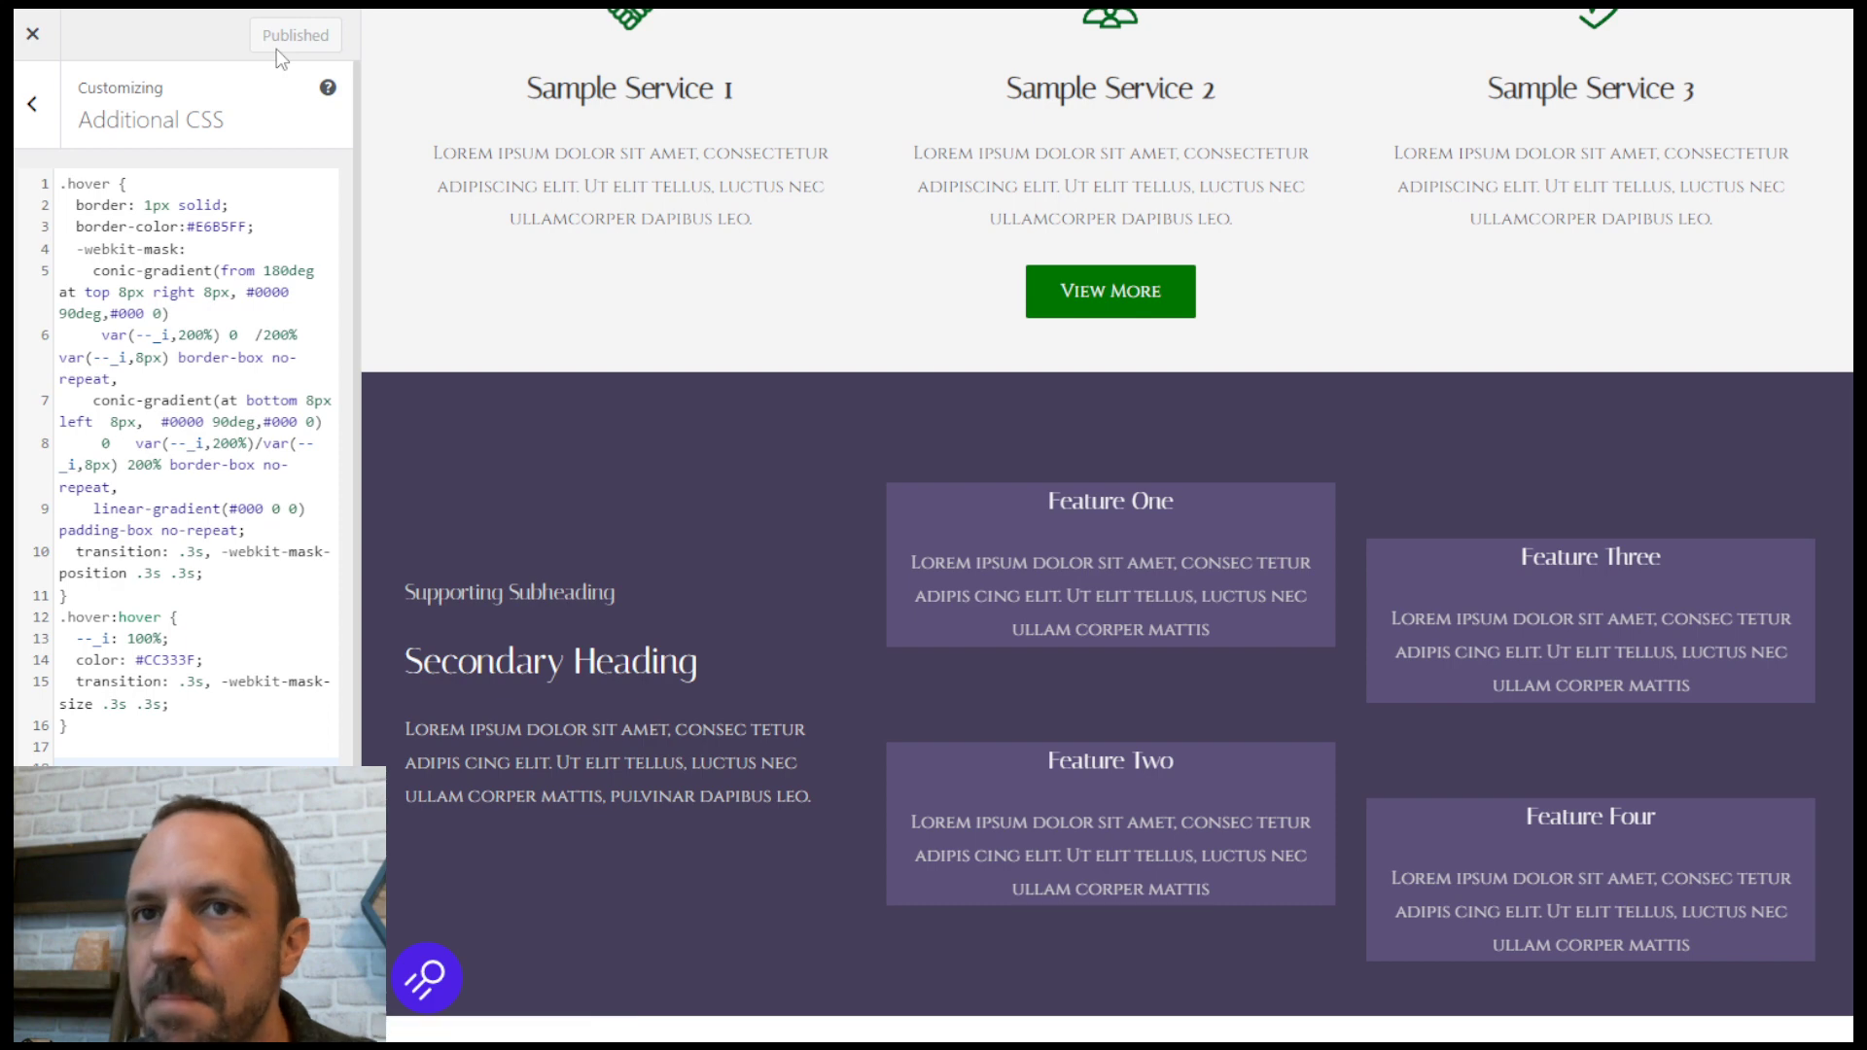
# Step: Close the customizer and open the Home page in the block editor at the Blog Page button section
pyautogui.click(34, 39)
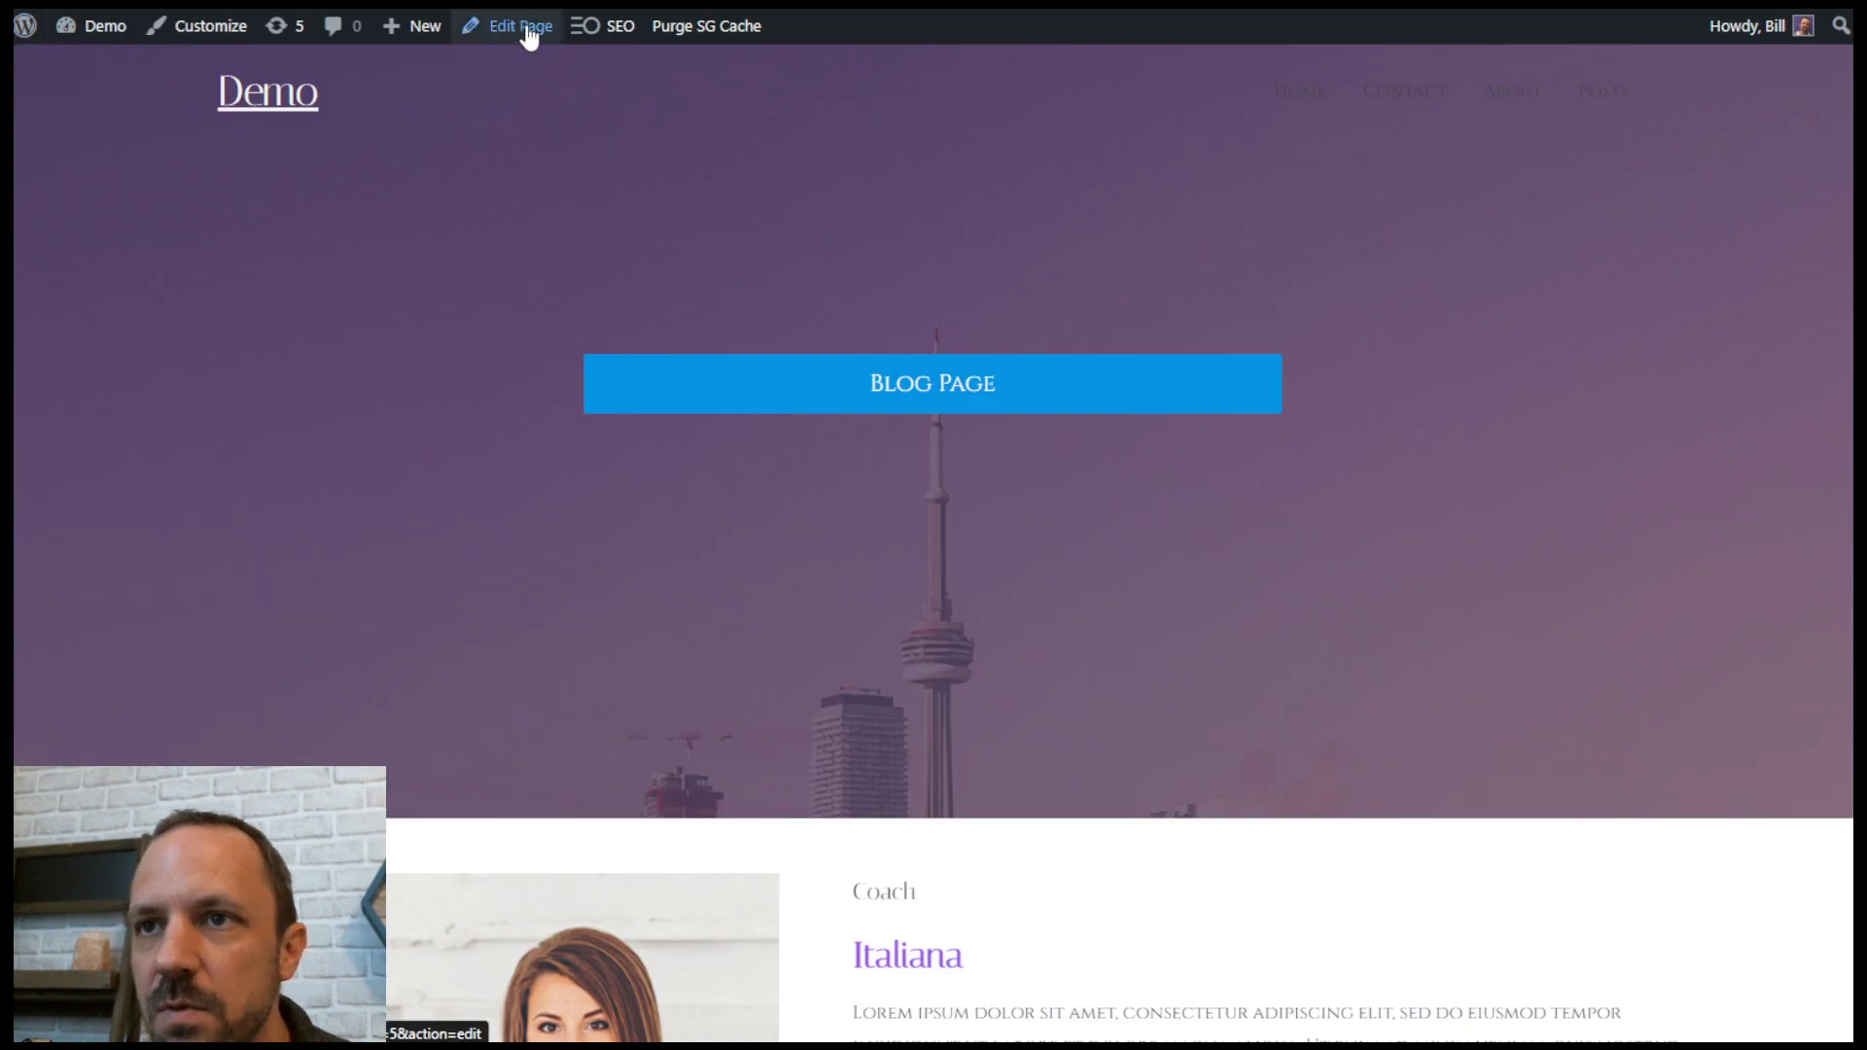
pyautogui.click(533, 32)
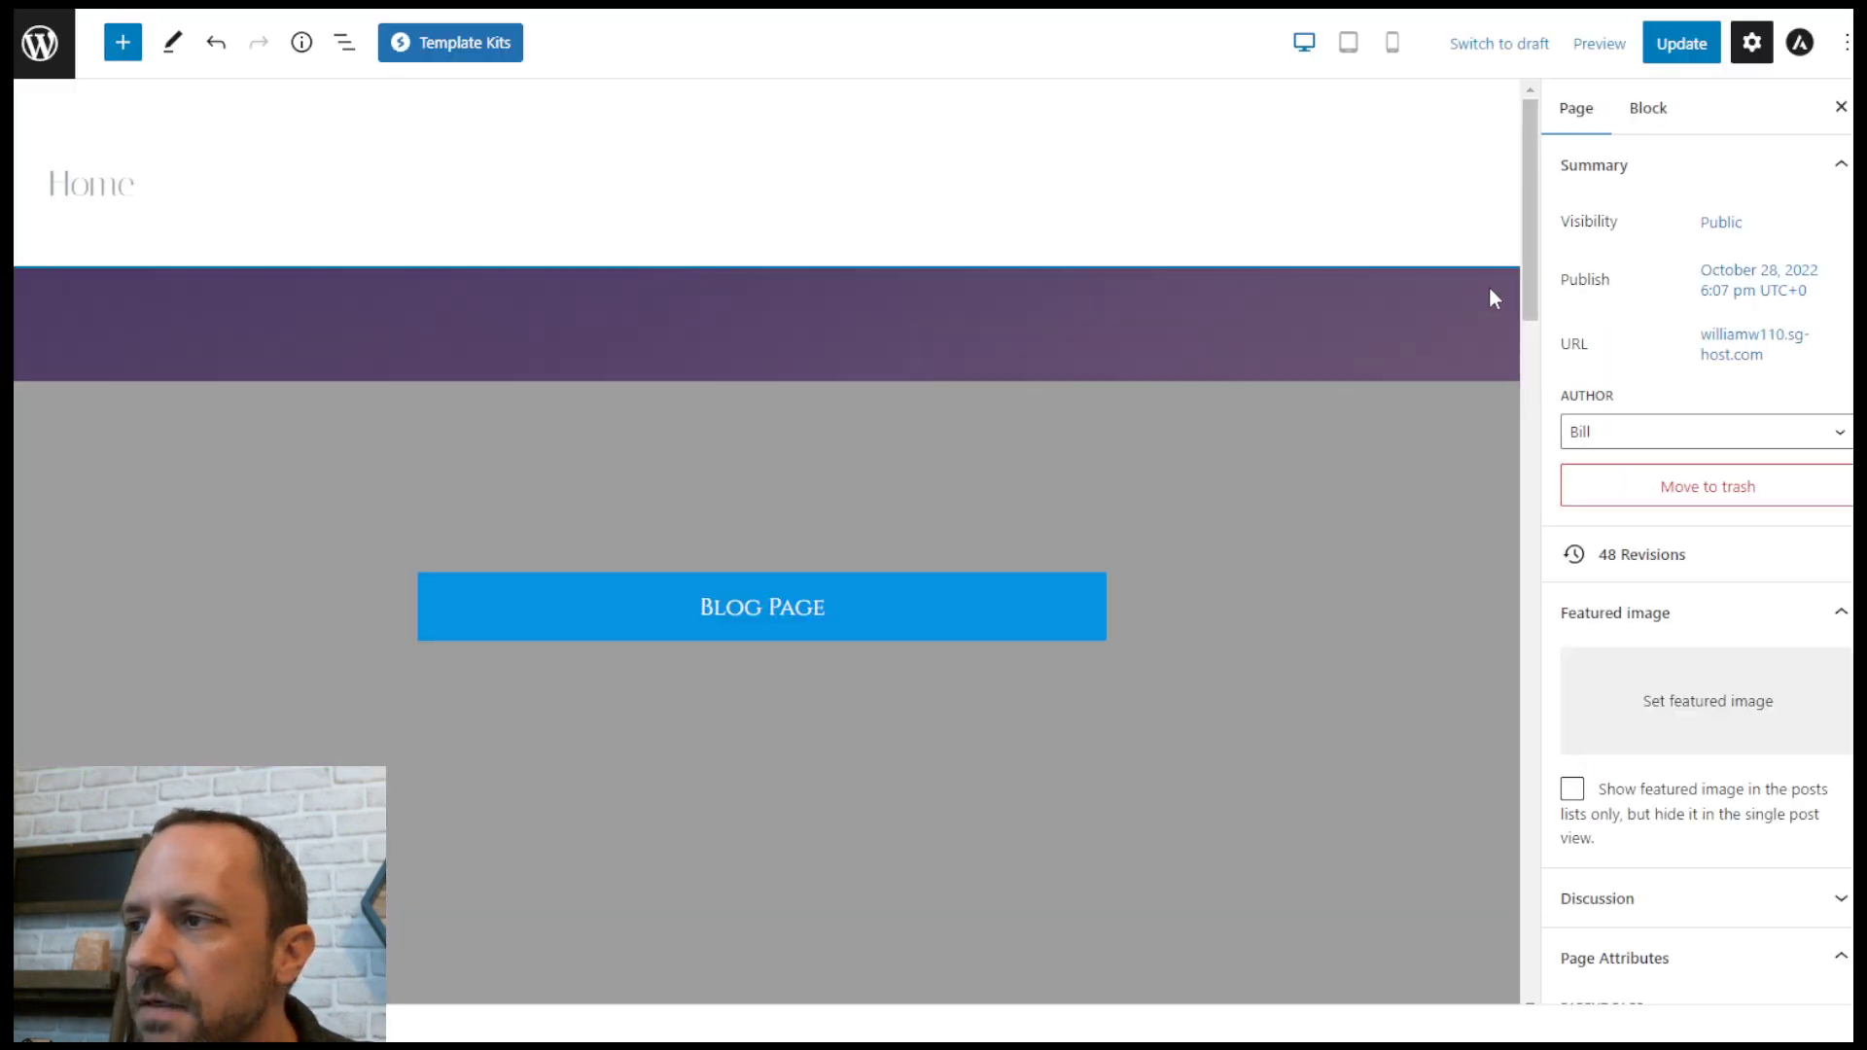
pyautogui.scroll(-2, 1317, 396)
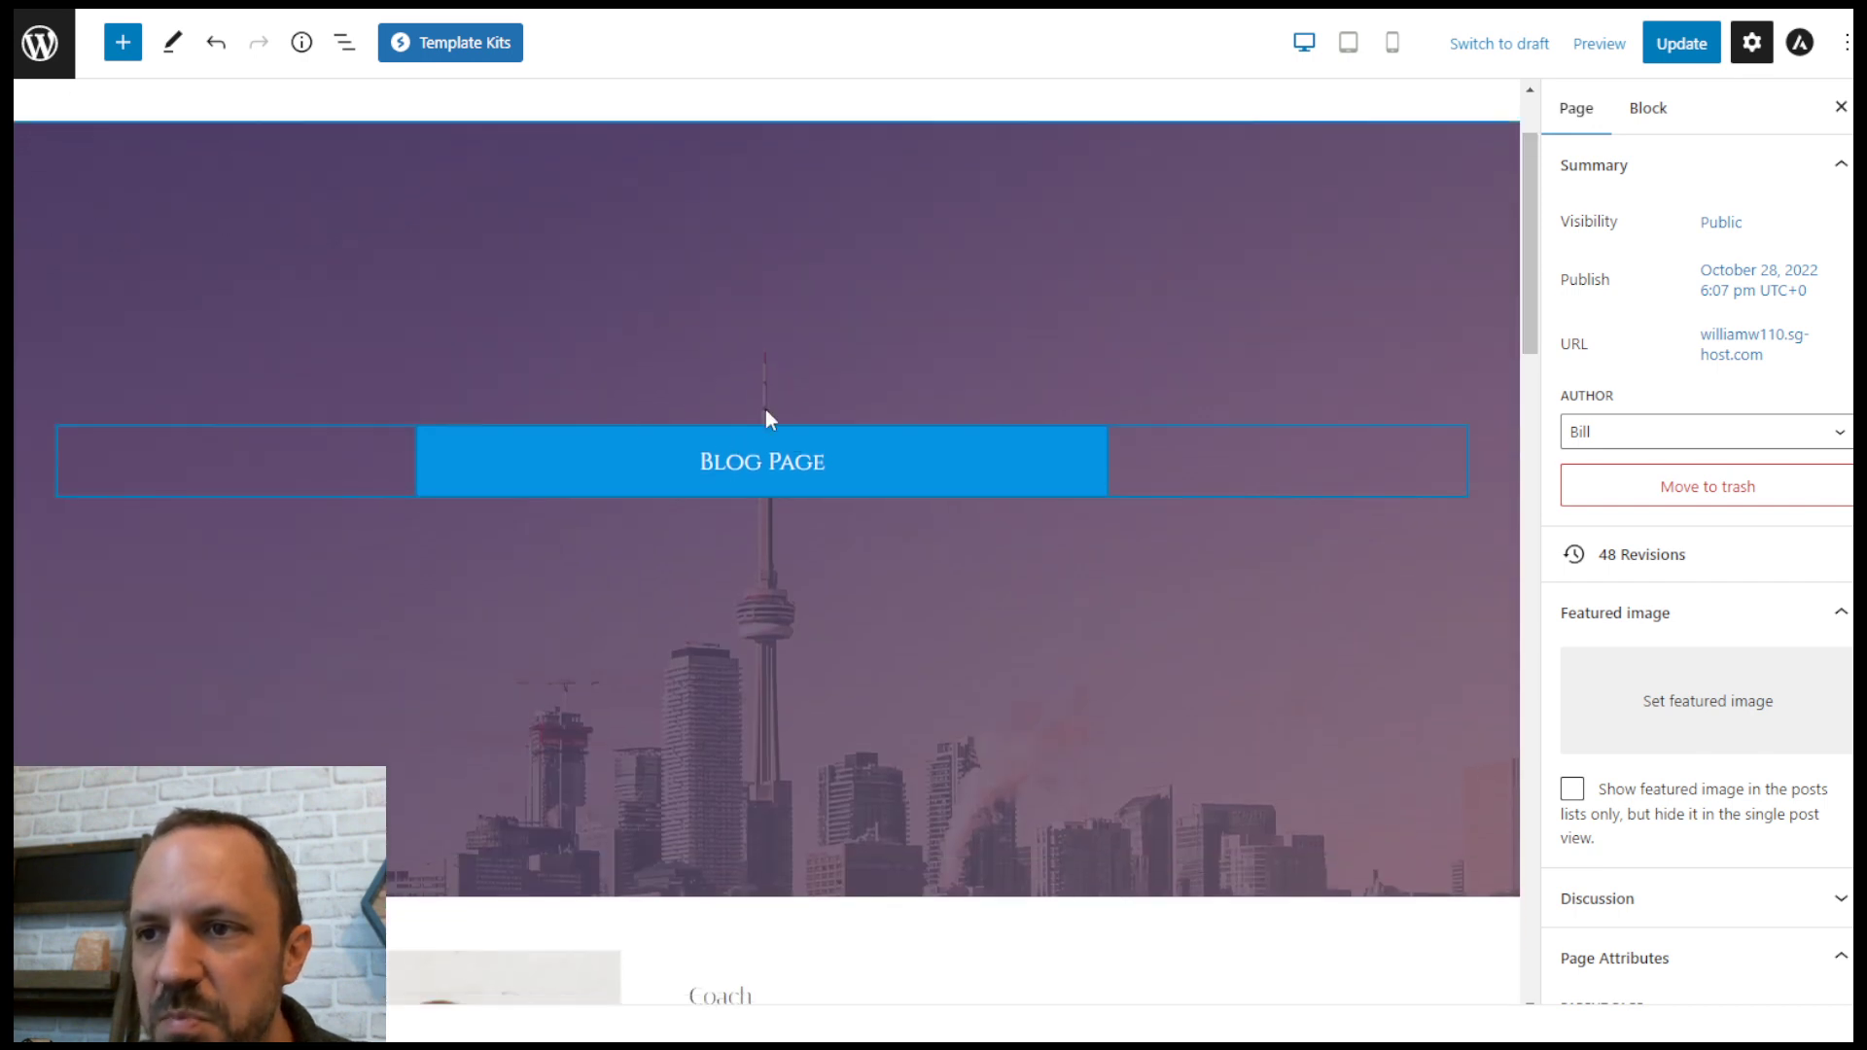
# Step: Examine the additional CSS class assigned to the Blog Page button in its advanced block settings
pyautogui.click(942, 468)
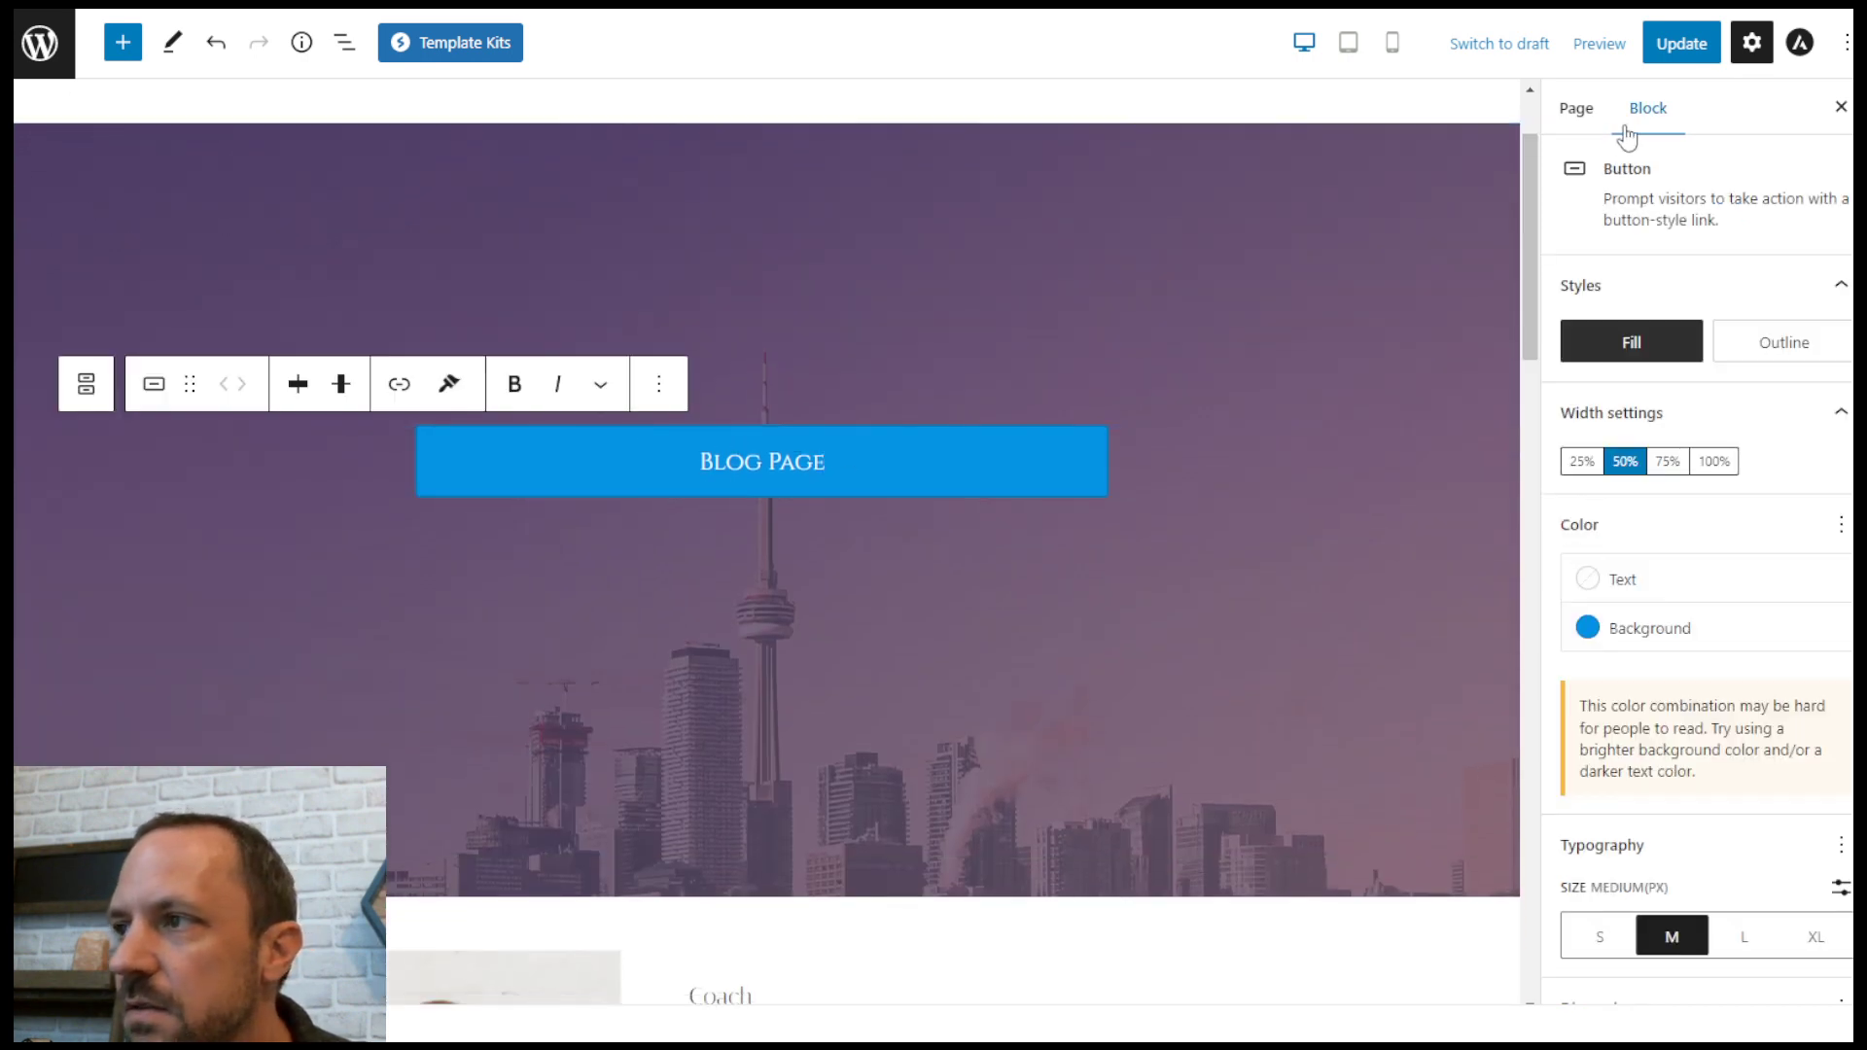
pyautogui.scroll(-3, 1742, 275)
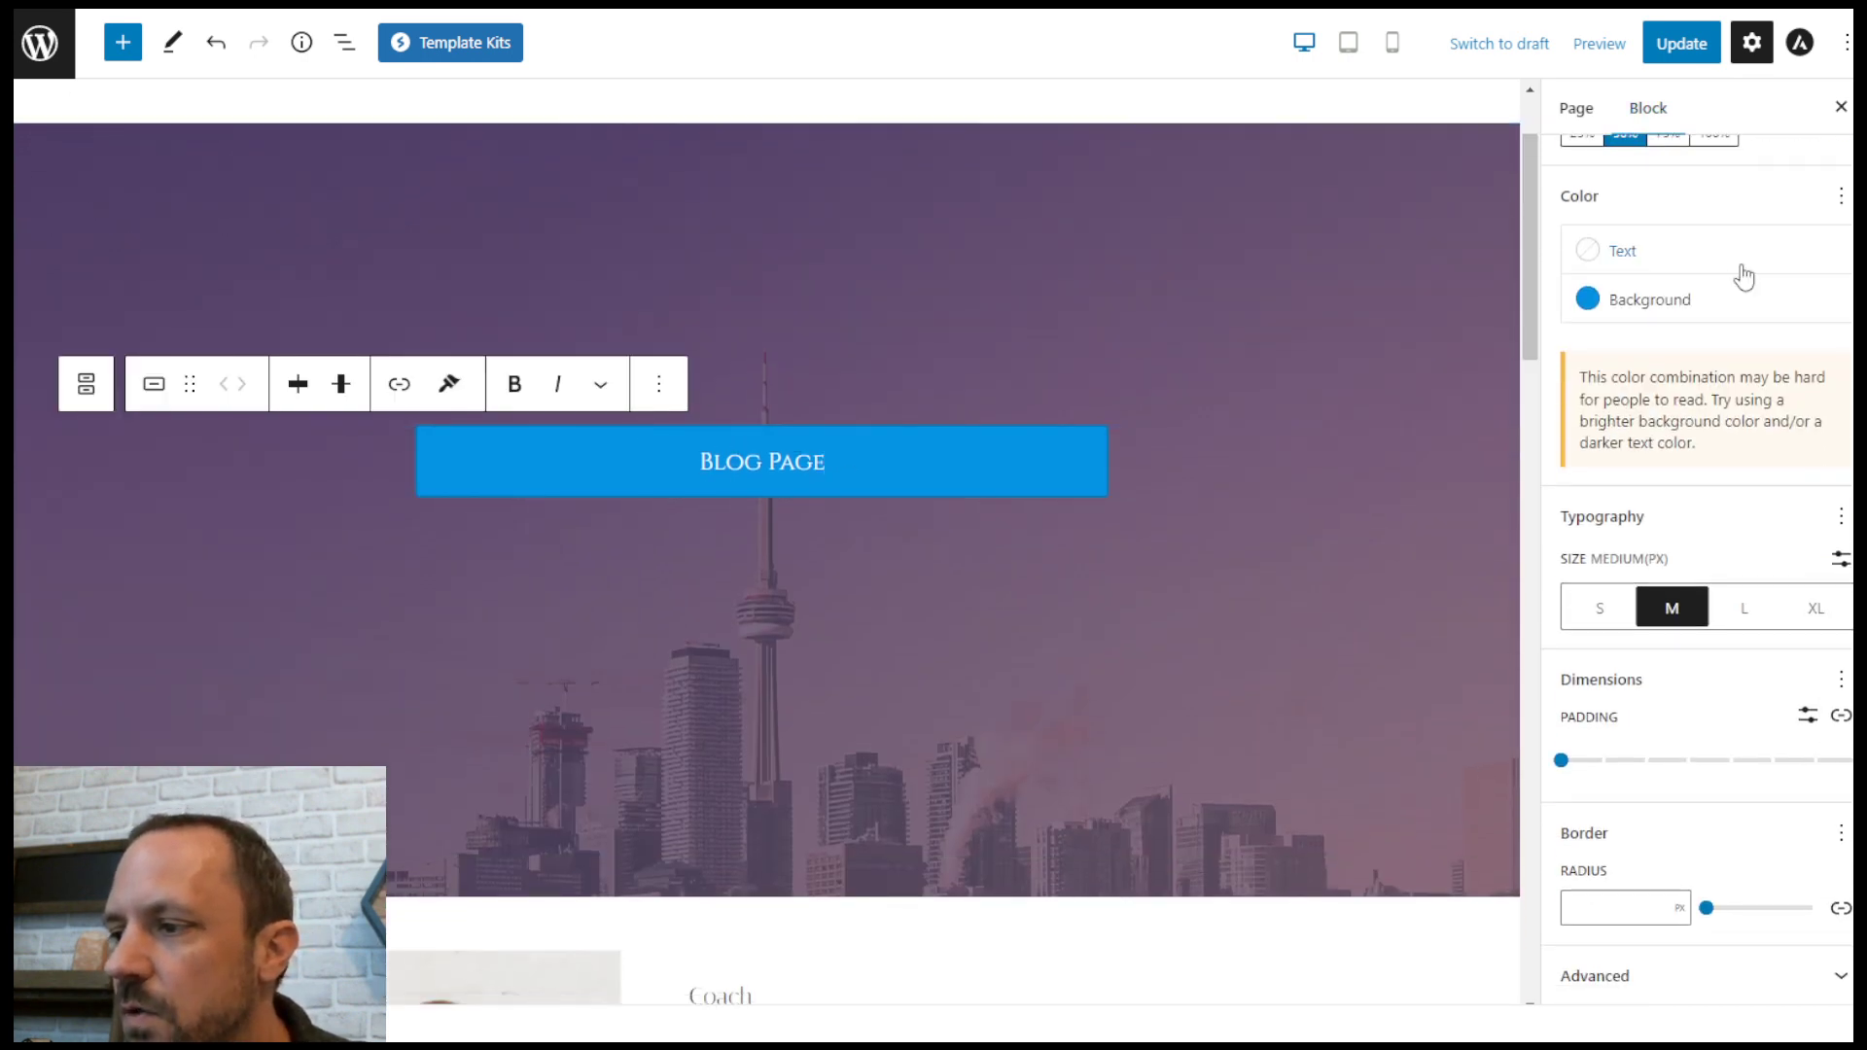
pyautogui.click(1759, 982)
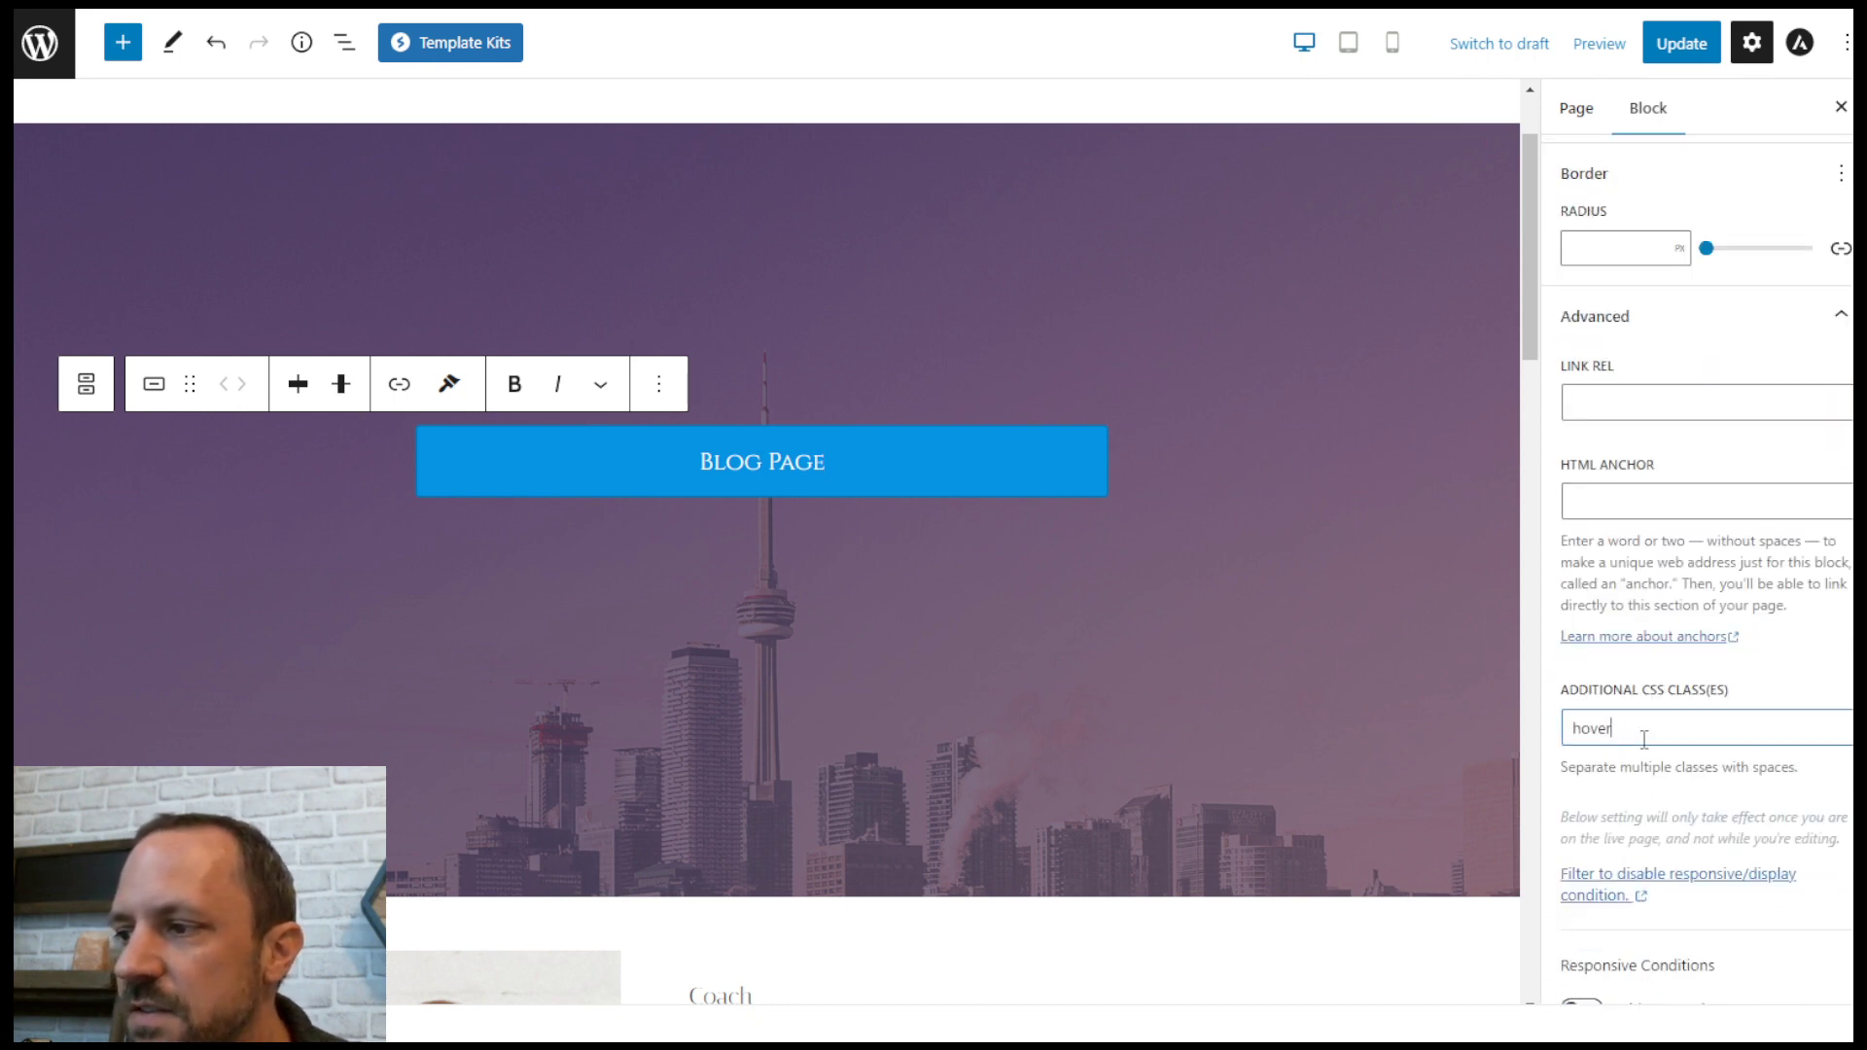
# Step: Select the coach section's Media & Text block and examine its additional CSS classes
pyautogui.scroll(-10, 1333, 367)
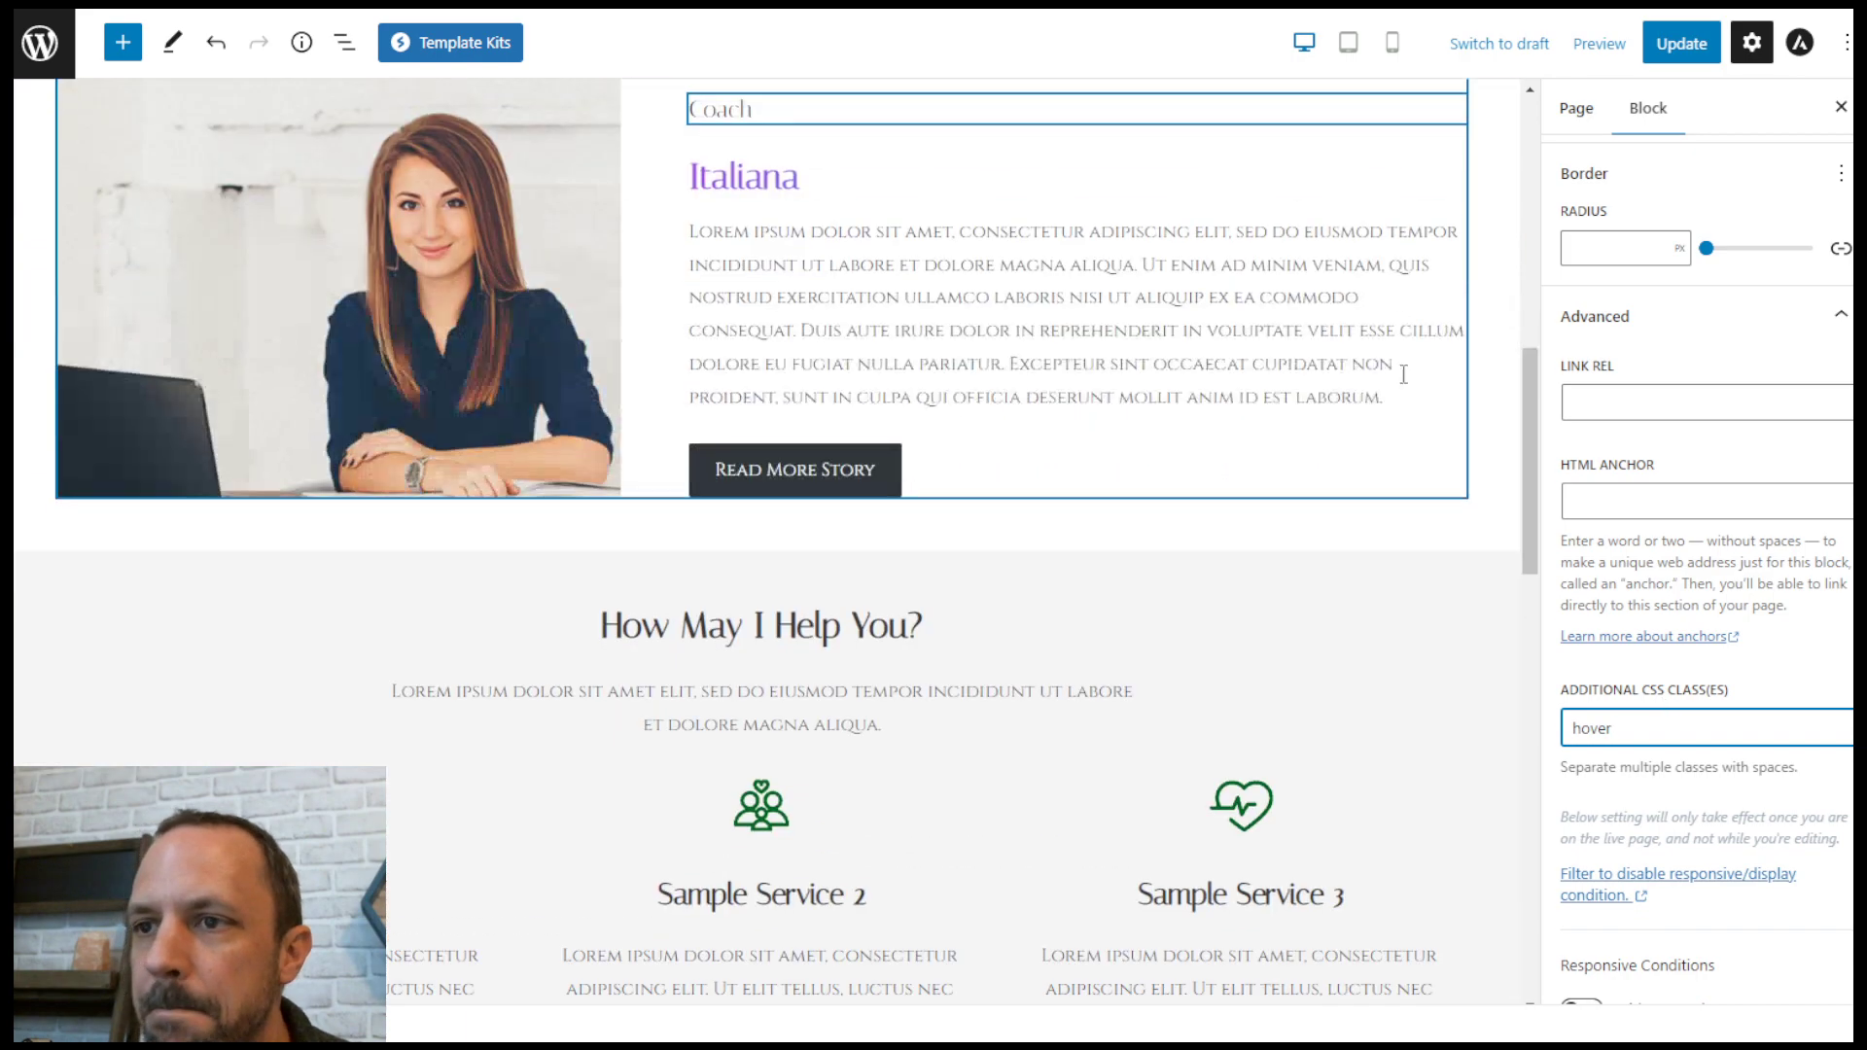
pyautogui.scroll(4, 523, 292)
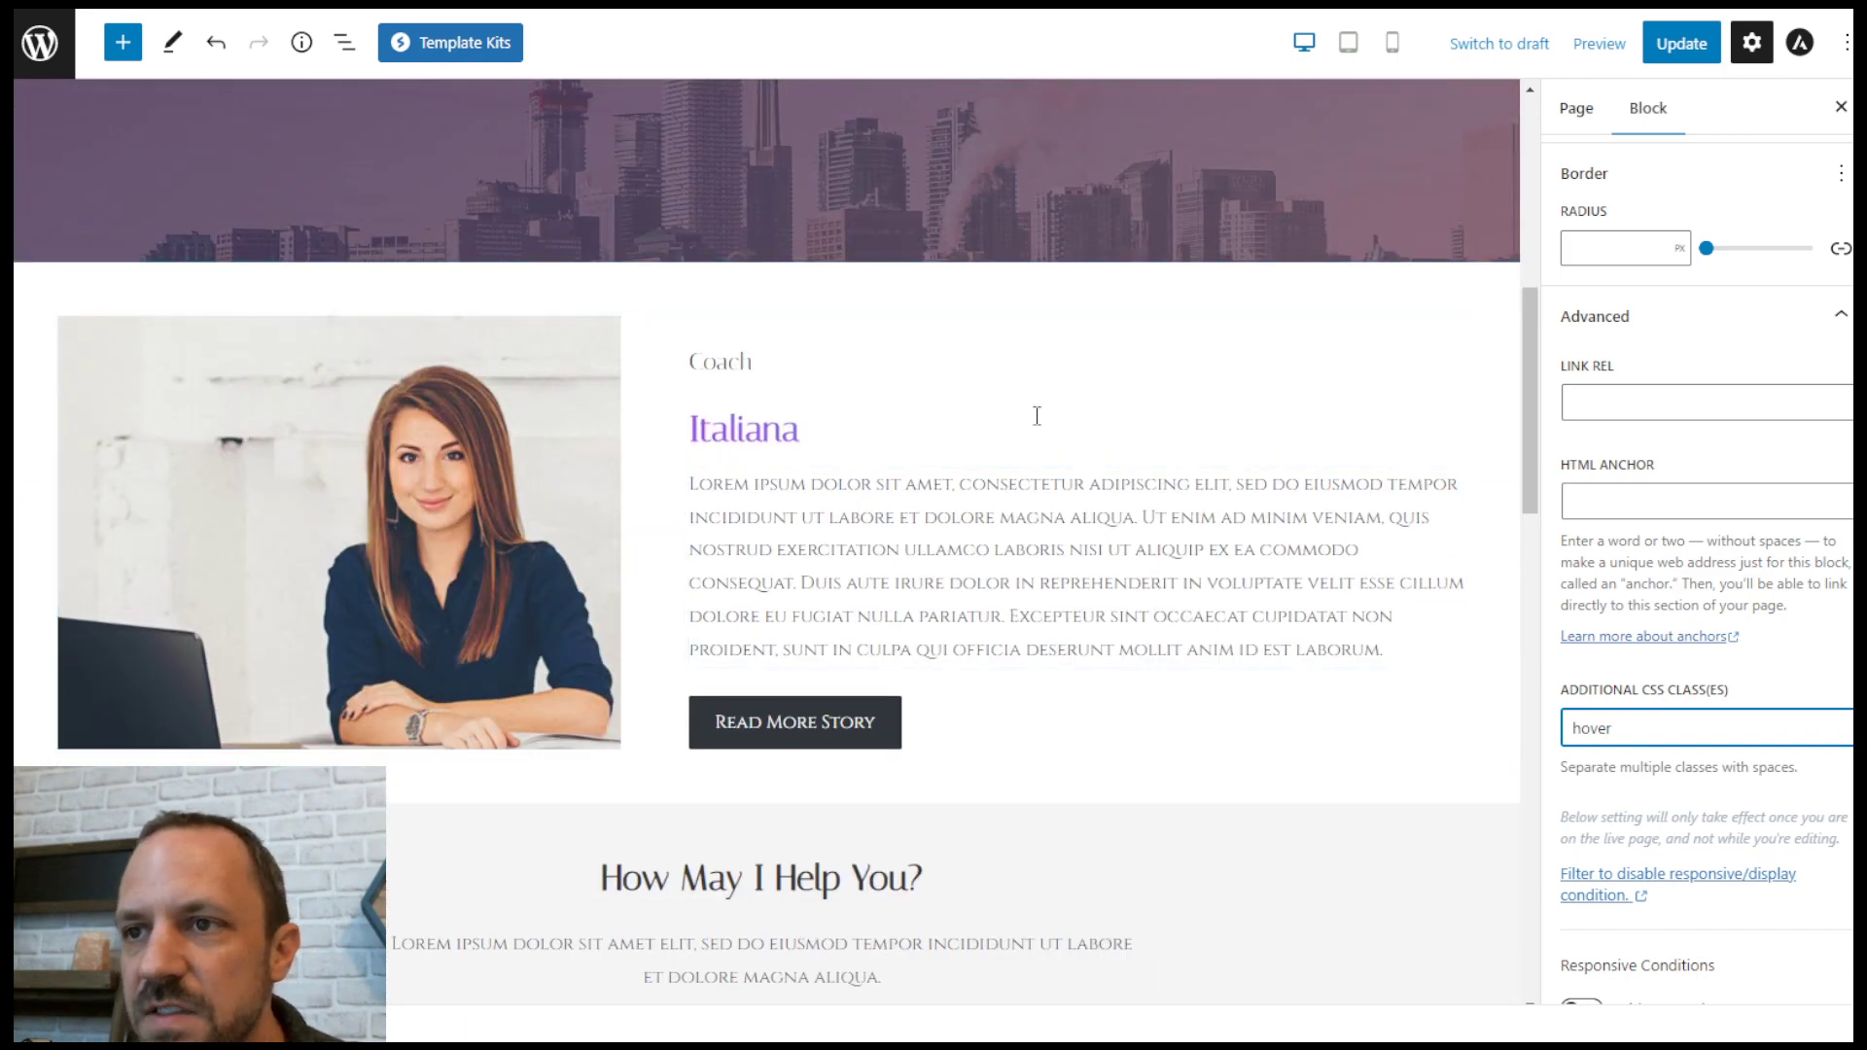
pyautogui.click(417, 393)
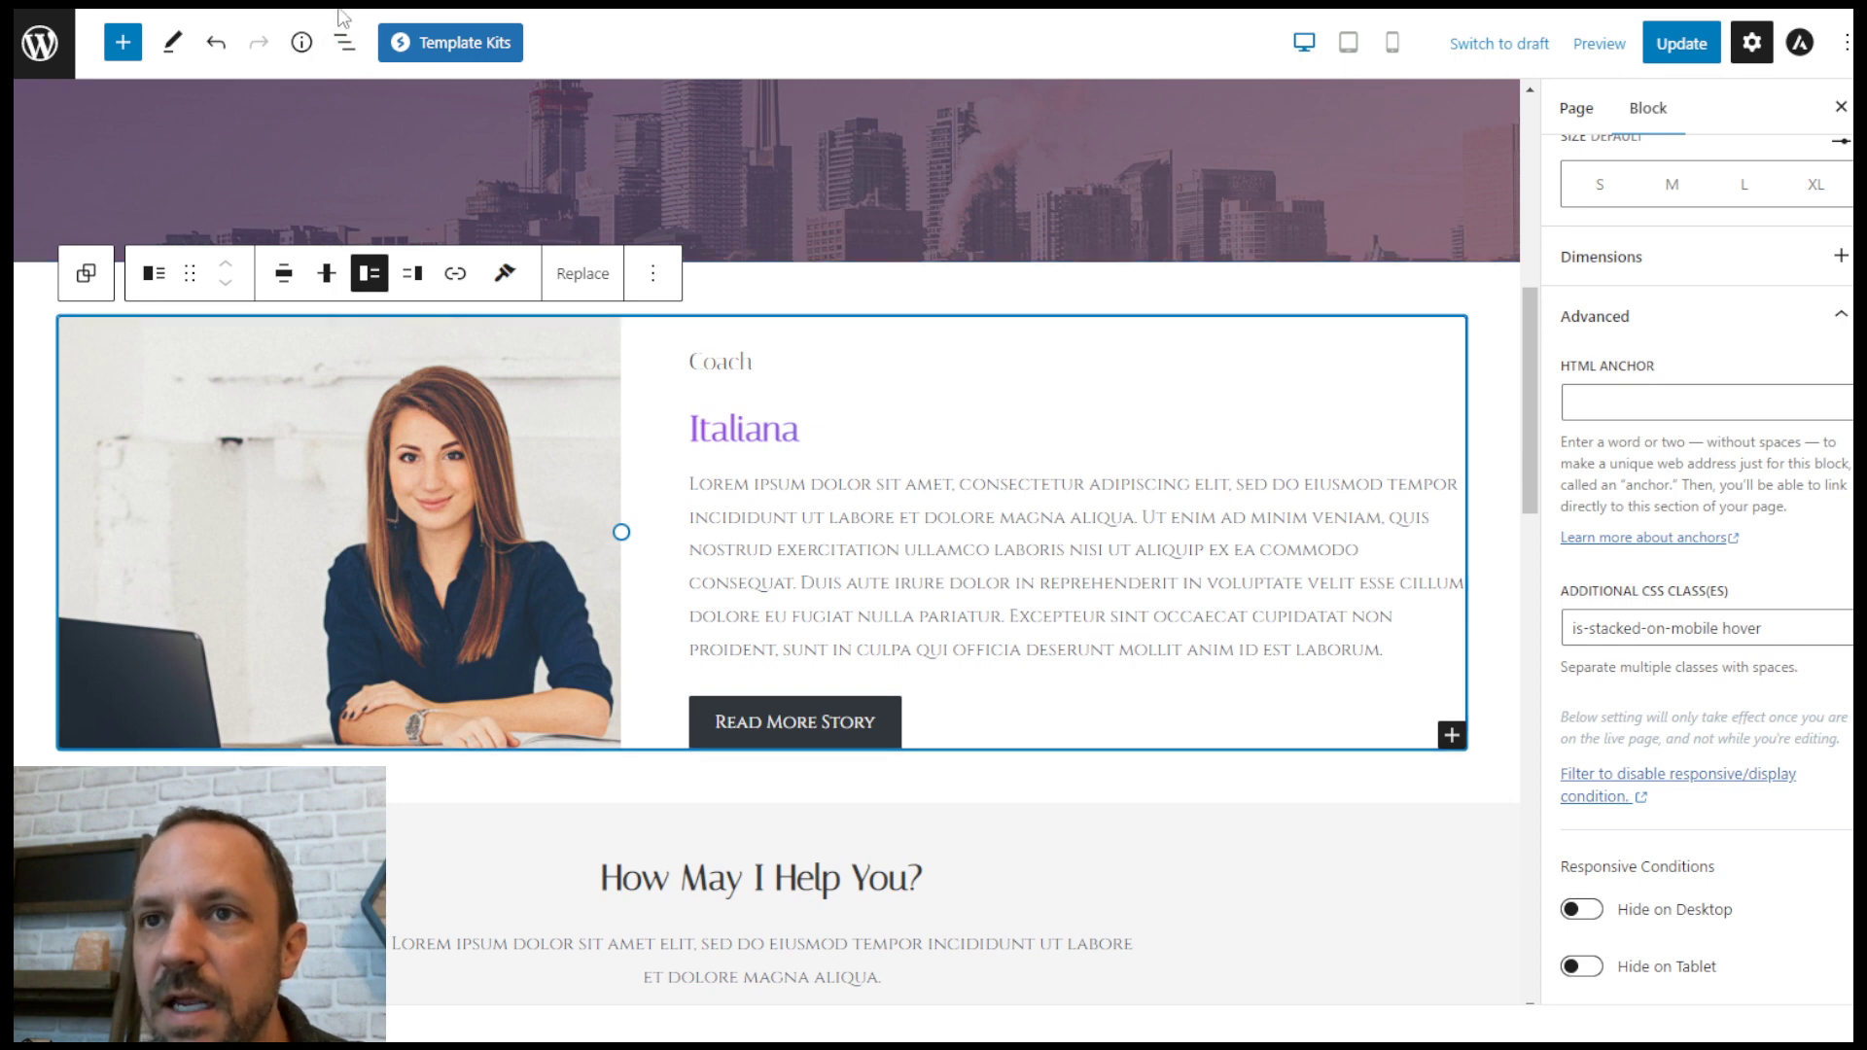
# Step: Show the block hierarchy and inspect the groups holding the coach, services and features sections
pyautogui.click(345, 41)
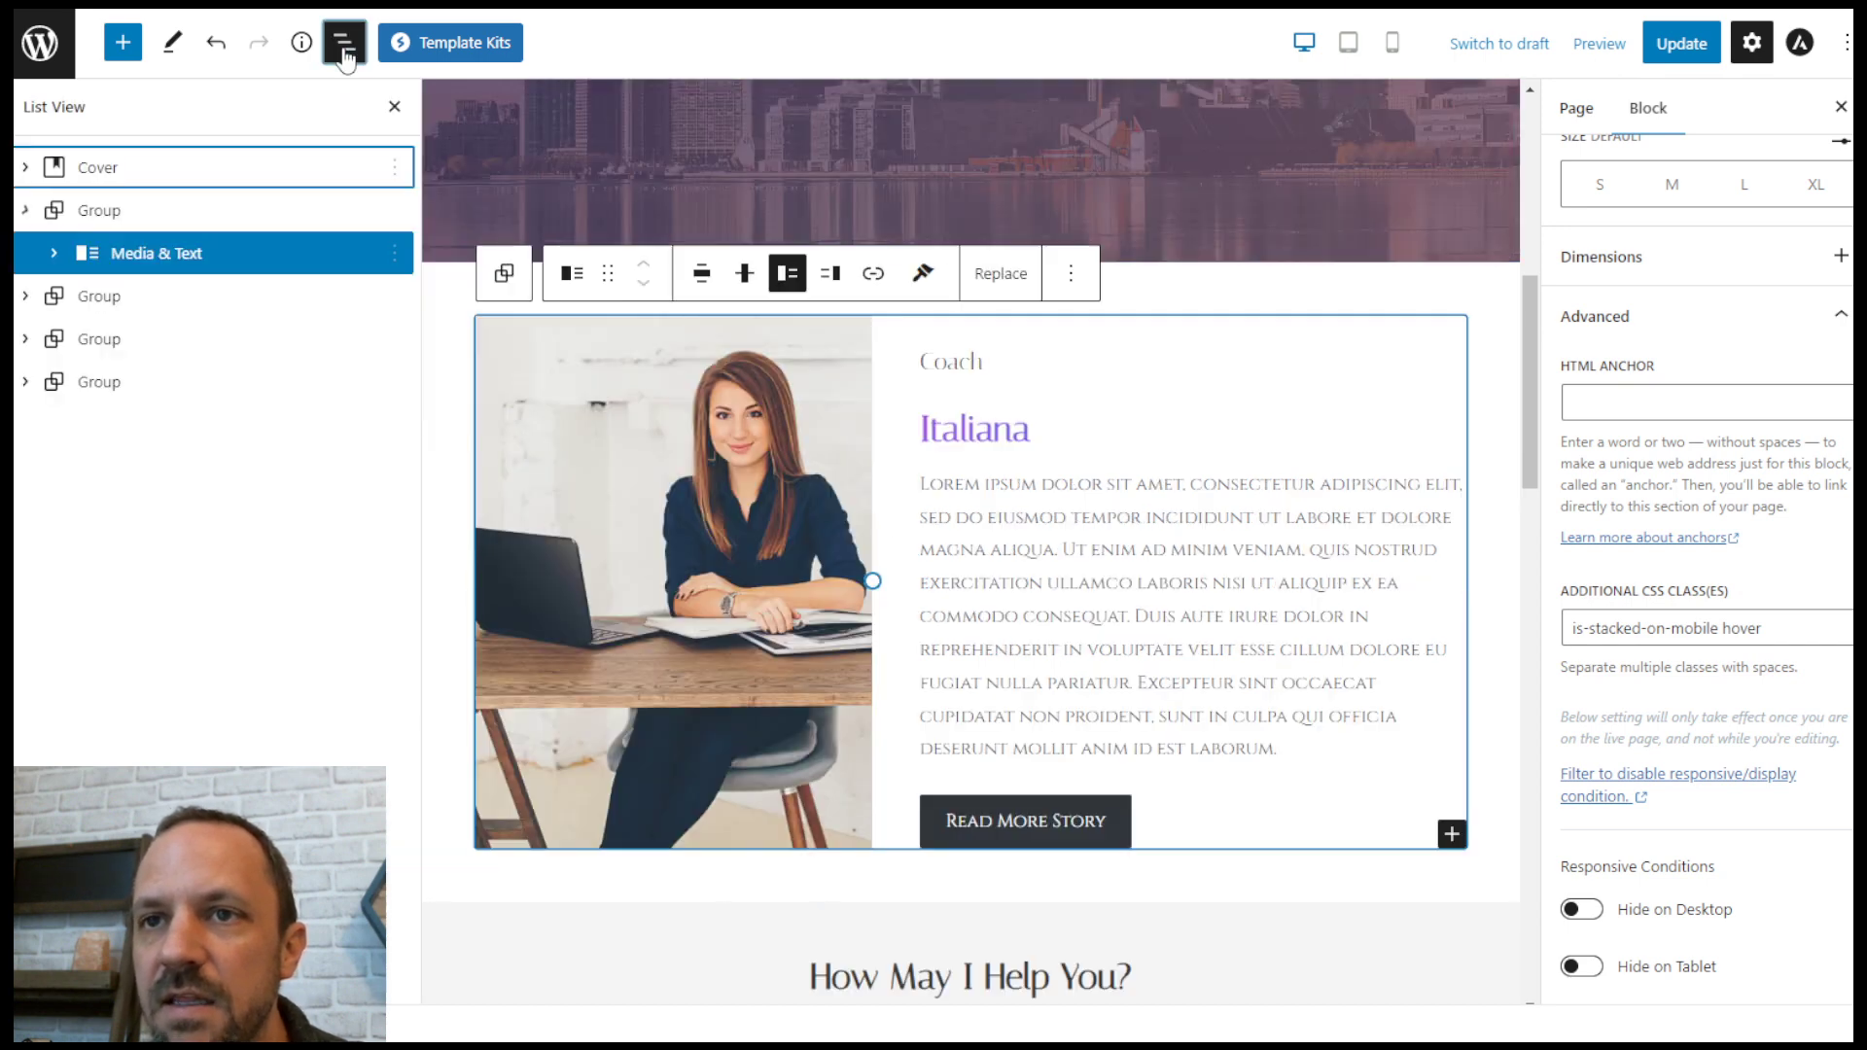
pyautogui.click(84, 210)
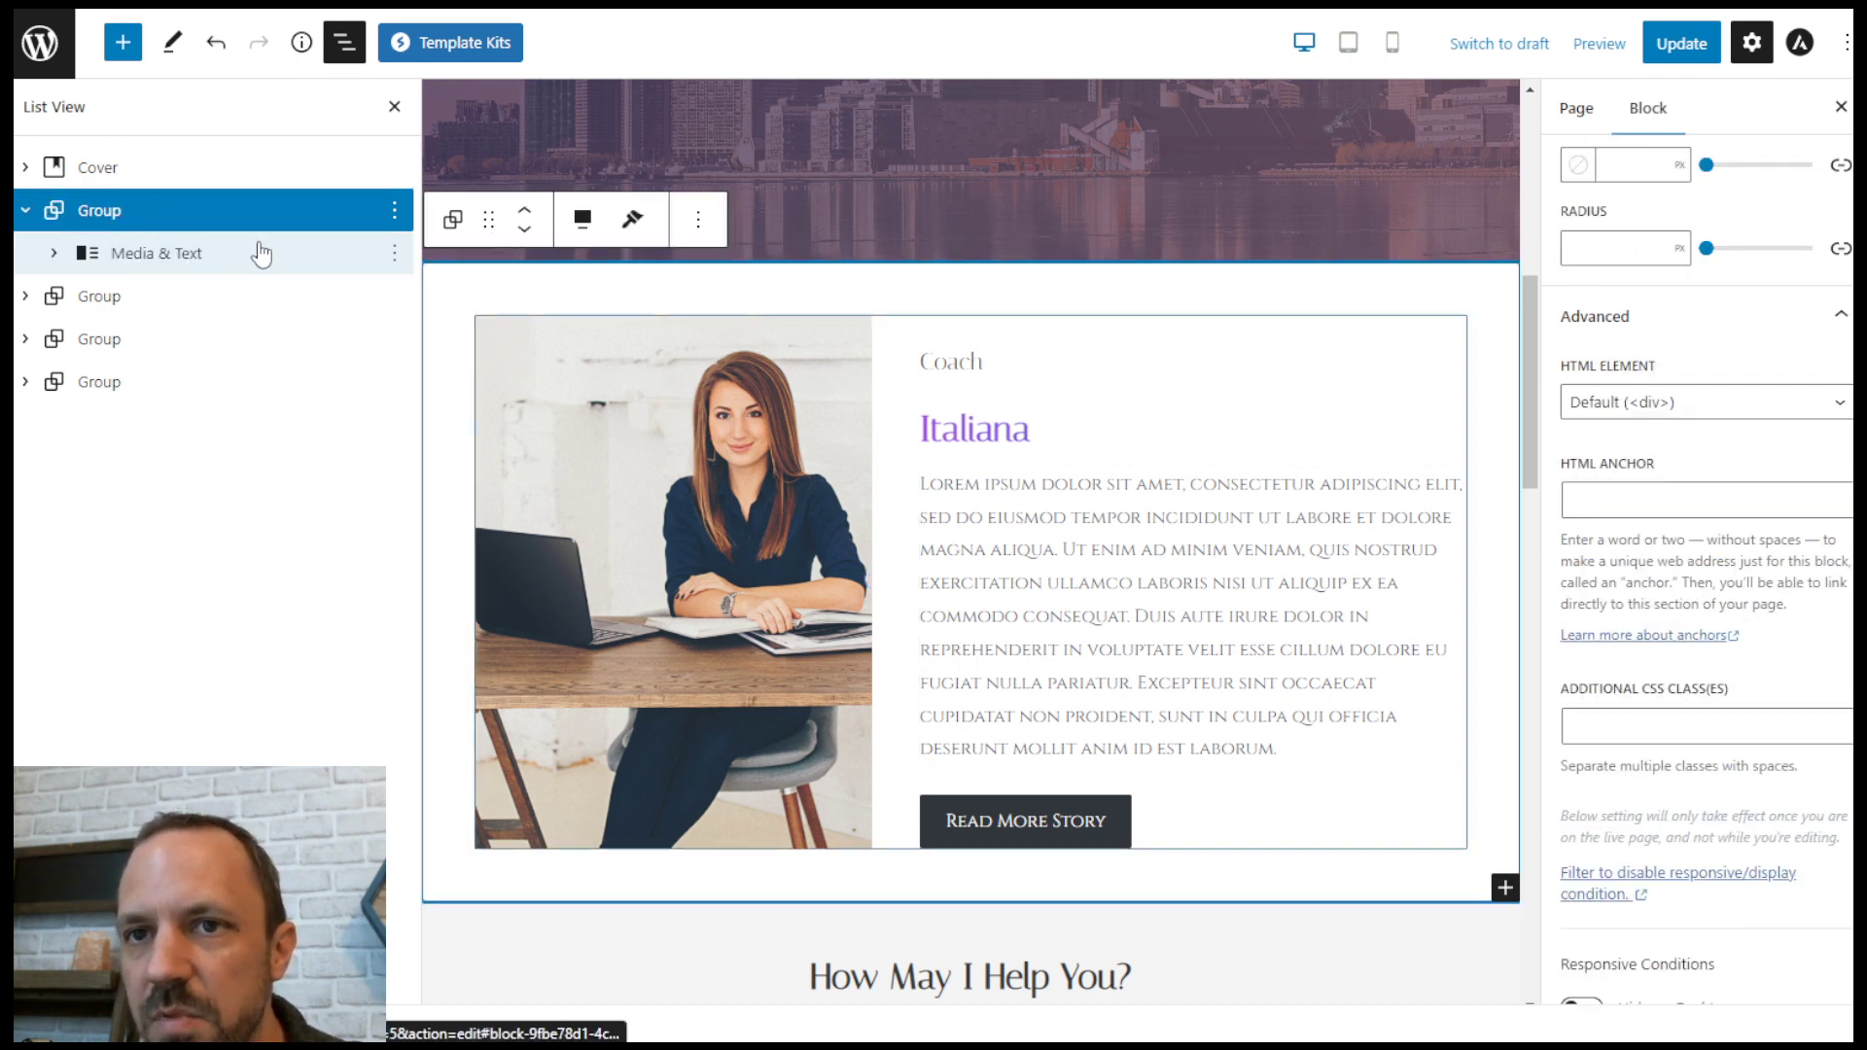
pyautogui.click(106, 303)
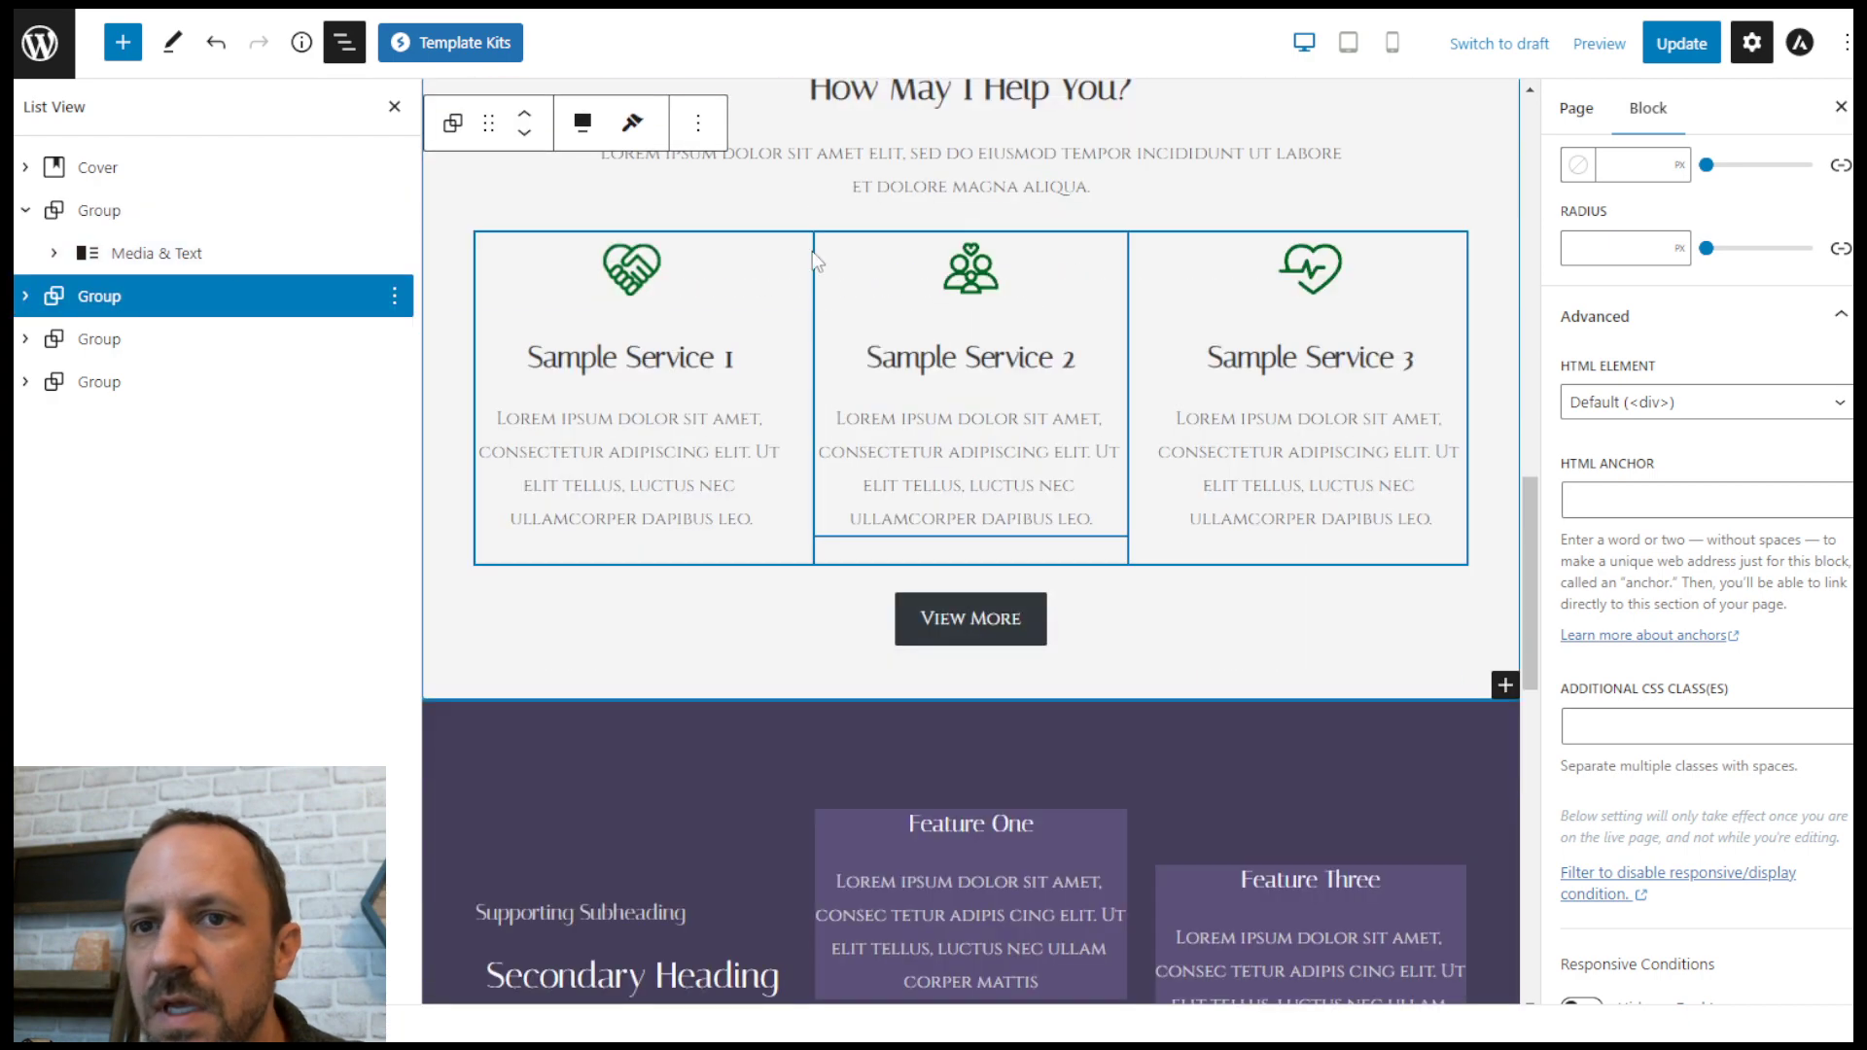
pyautogui.click(125, 338)
pyautogui.scroll(-5, 1118, 617)
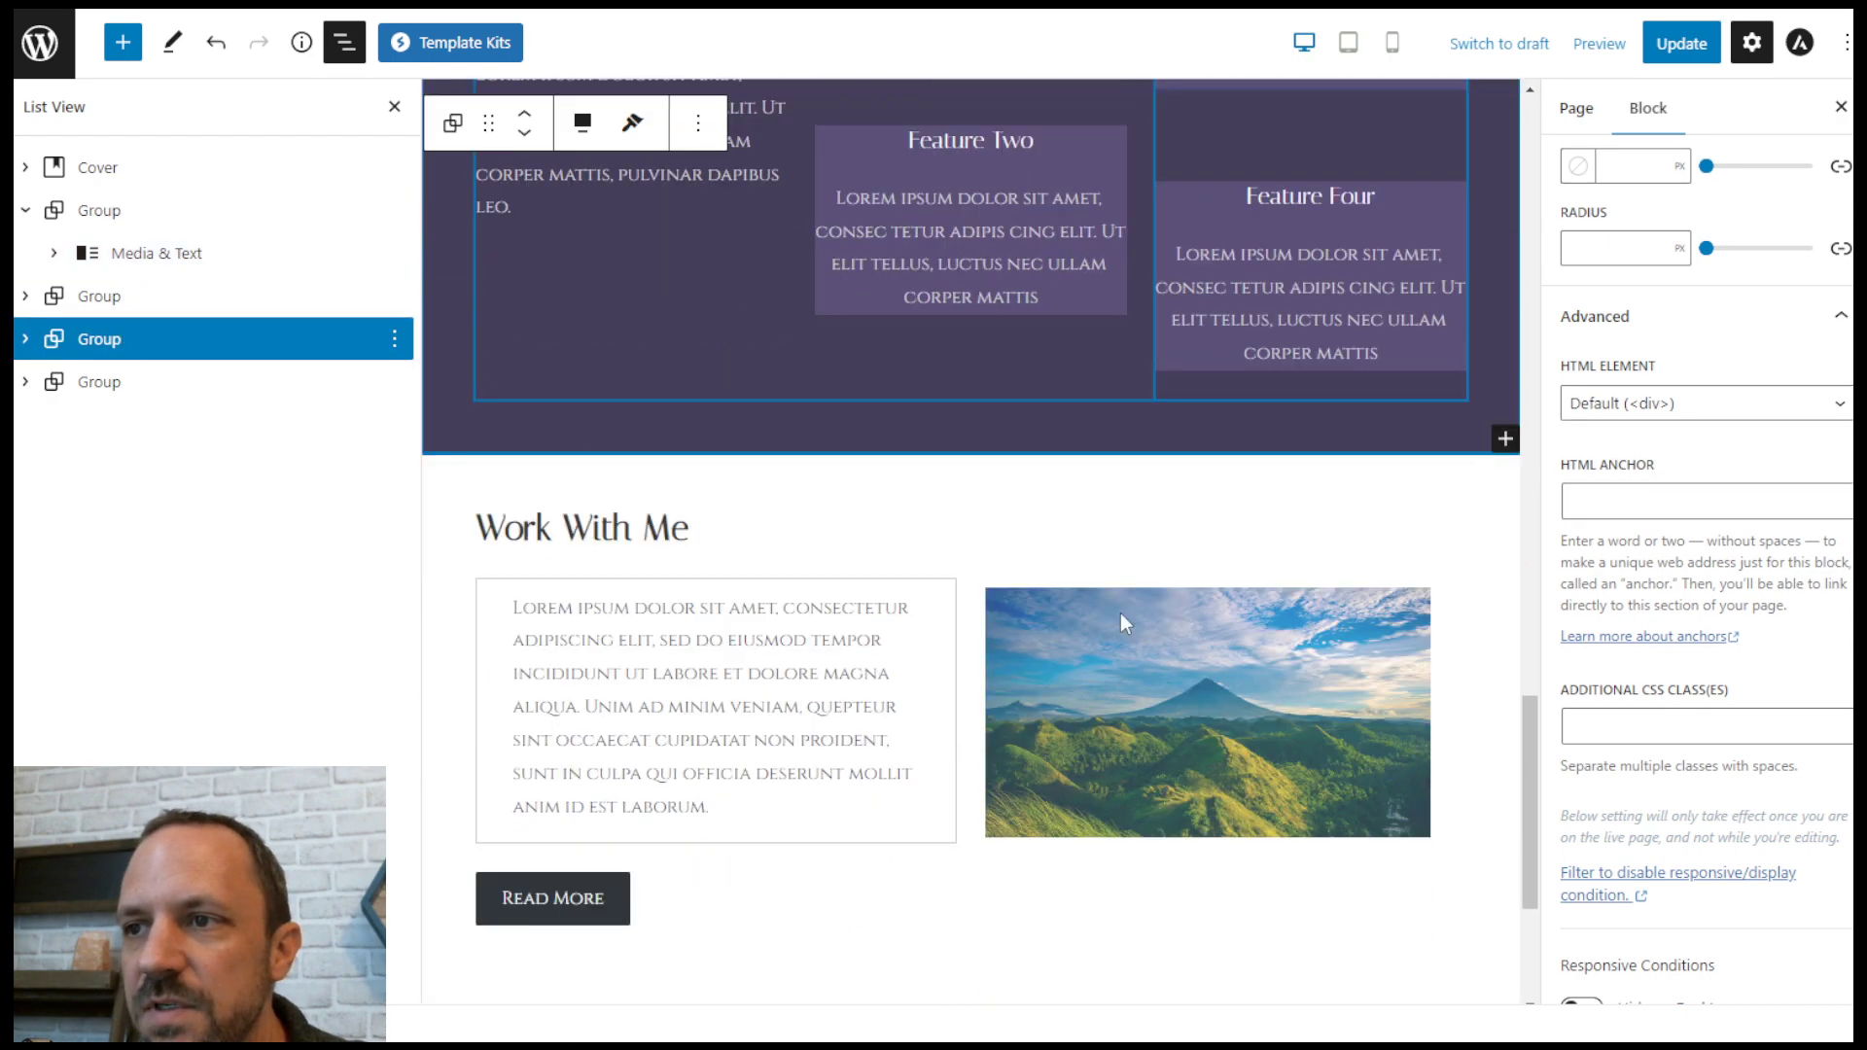
pyautogui.scroll(5, 1070, 486)
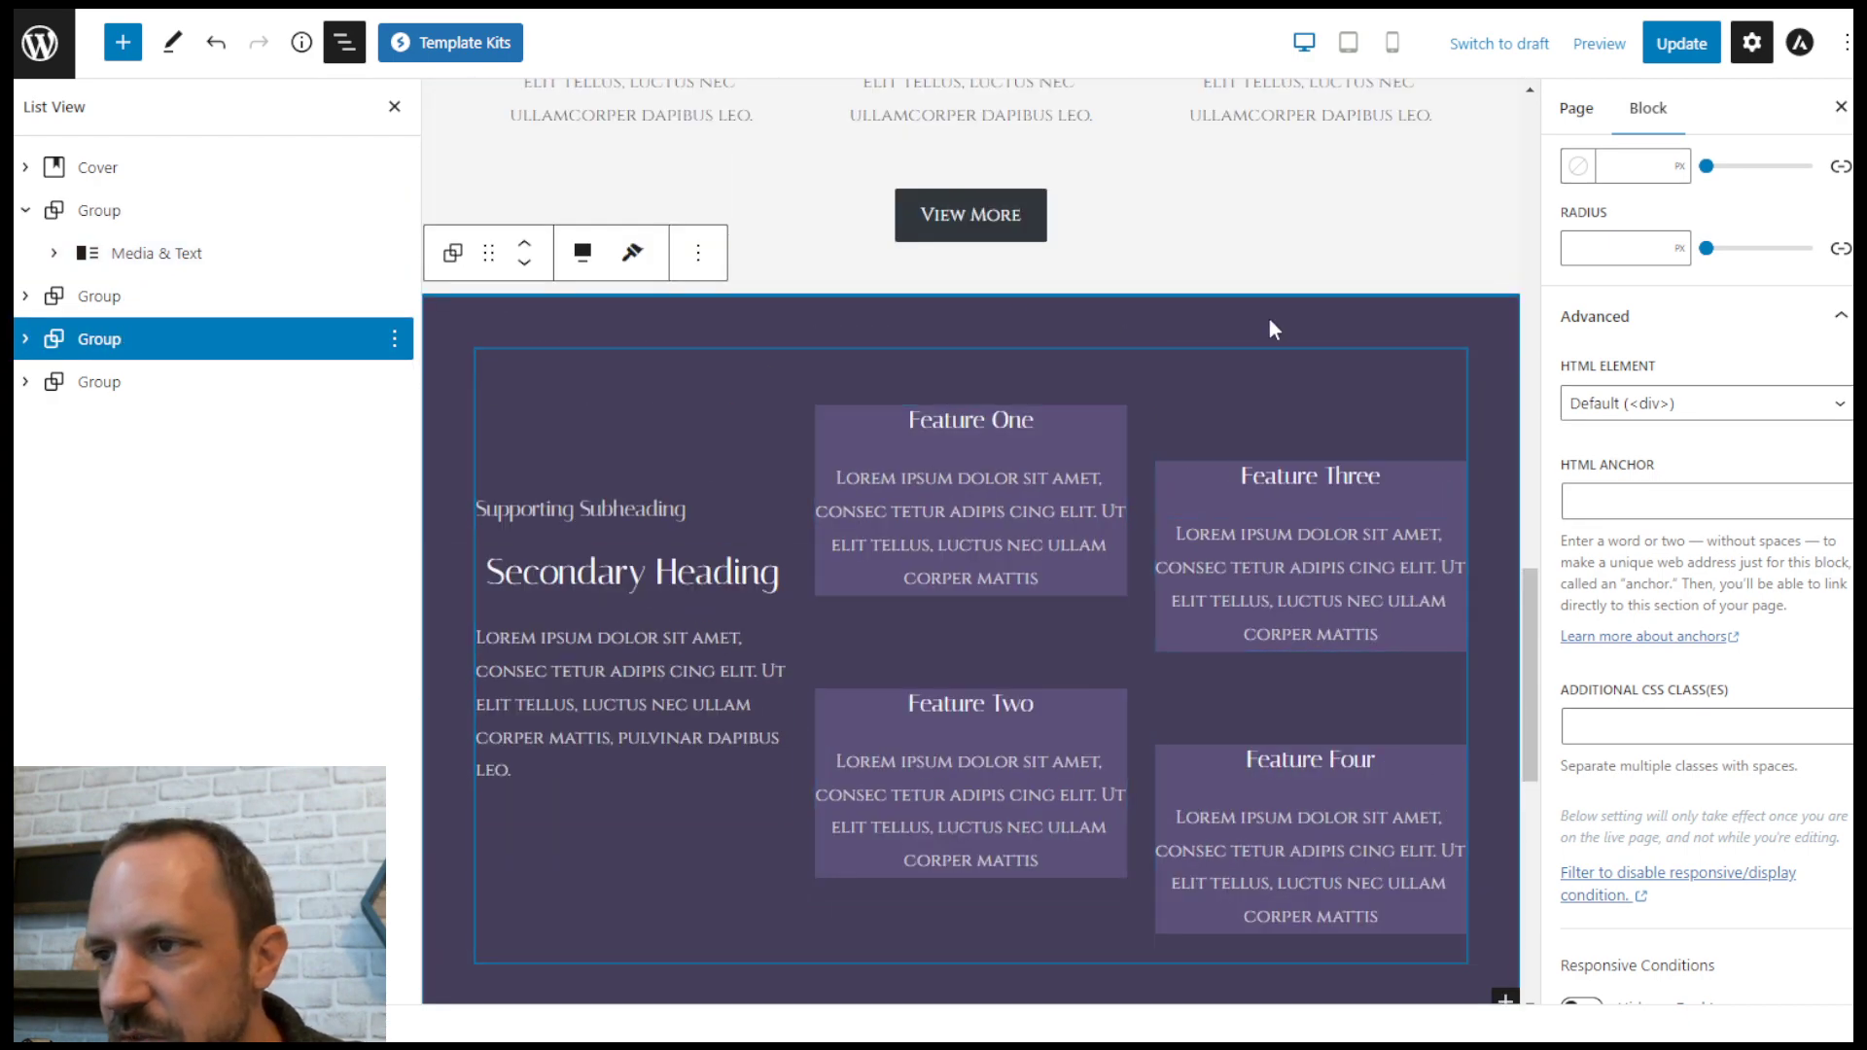
pyautogui.scroll(1, 1532, 622)
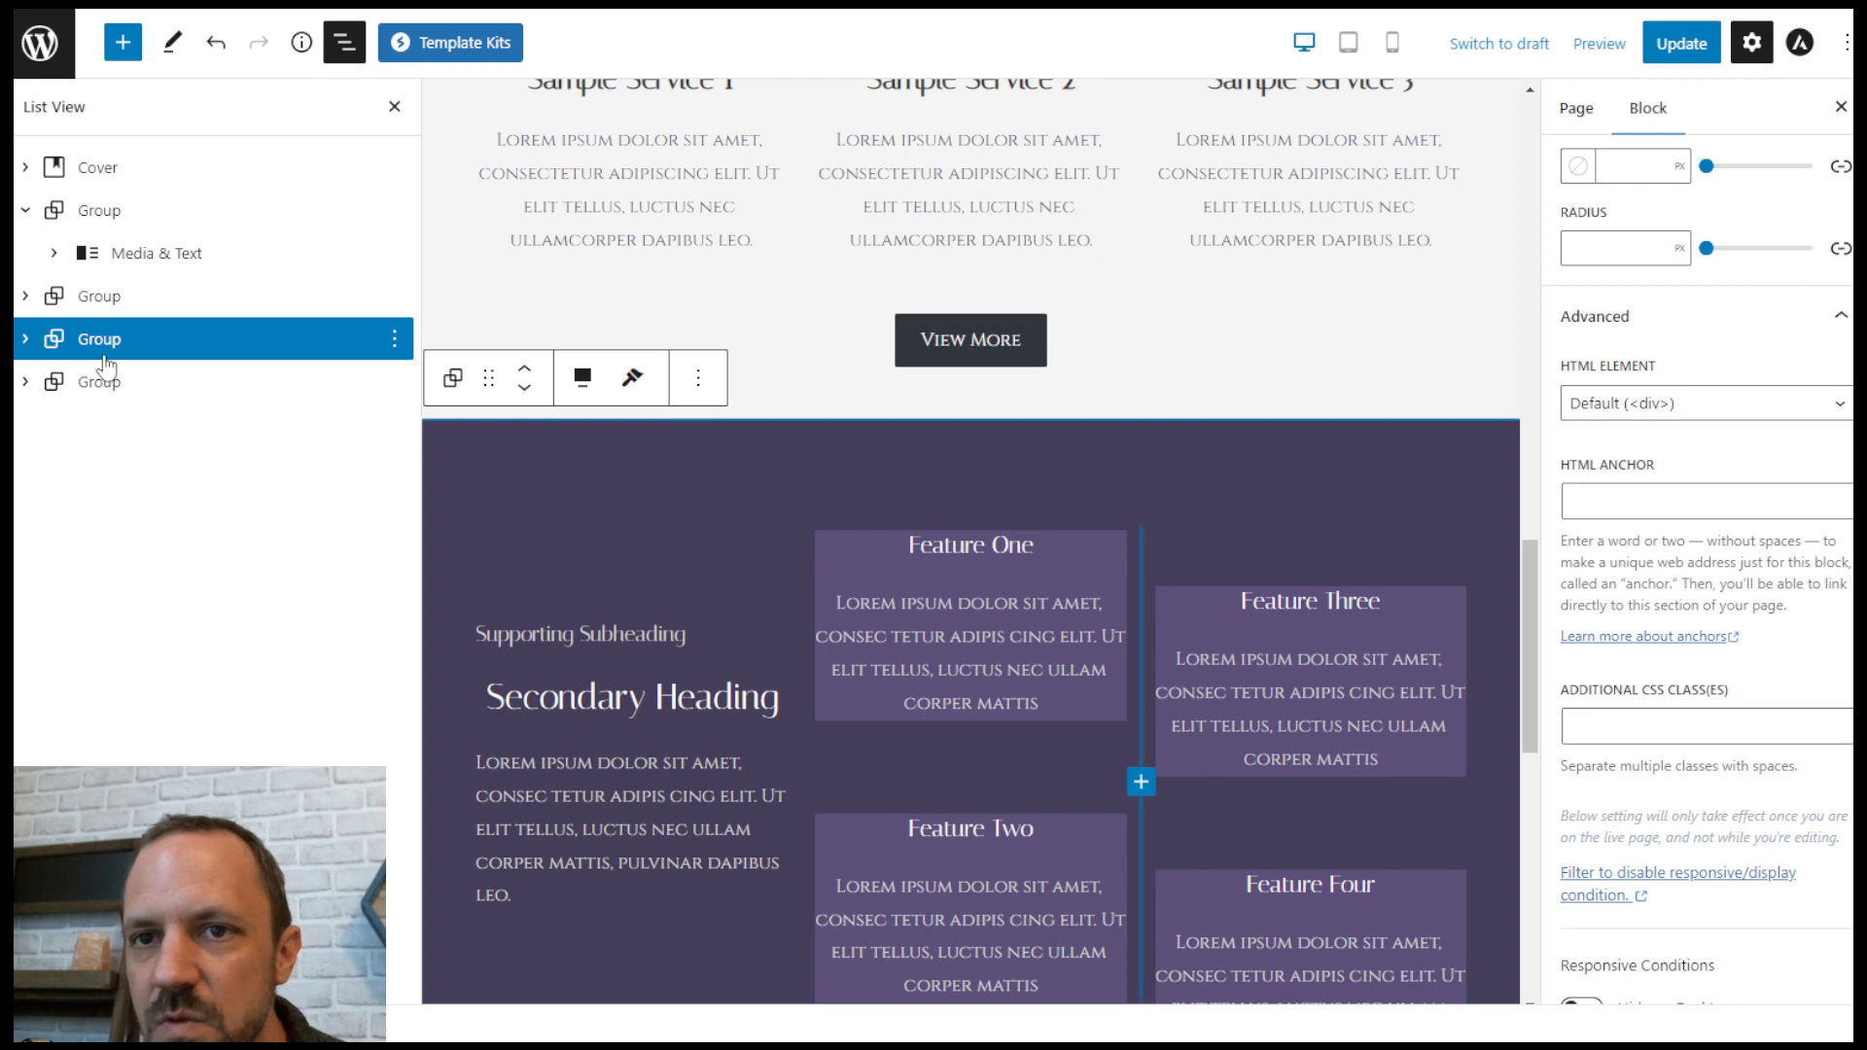
# Step: Insert an empty block directly before the purple features group
pyautogui.click(26, 340)
pyautogui.click(26, 340)
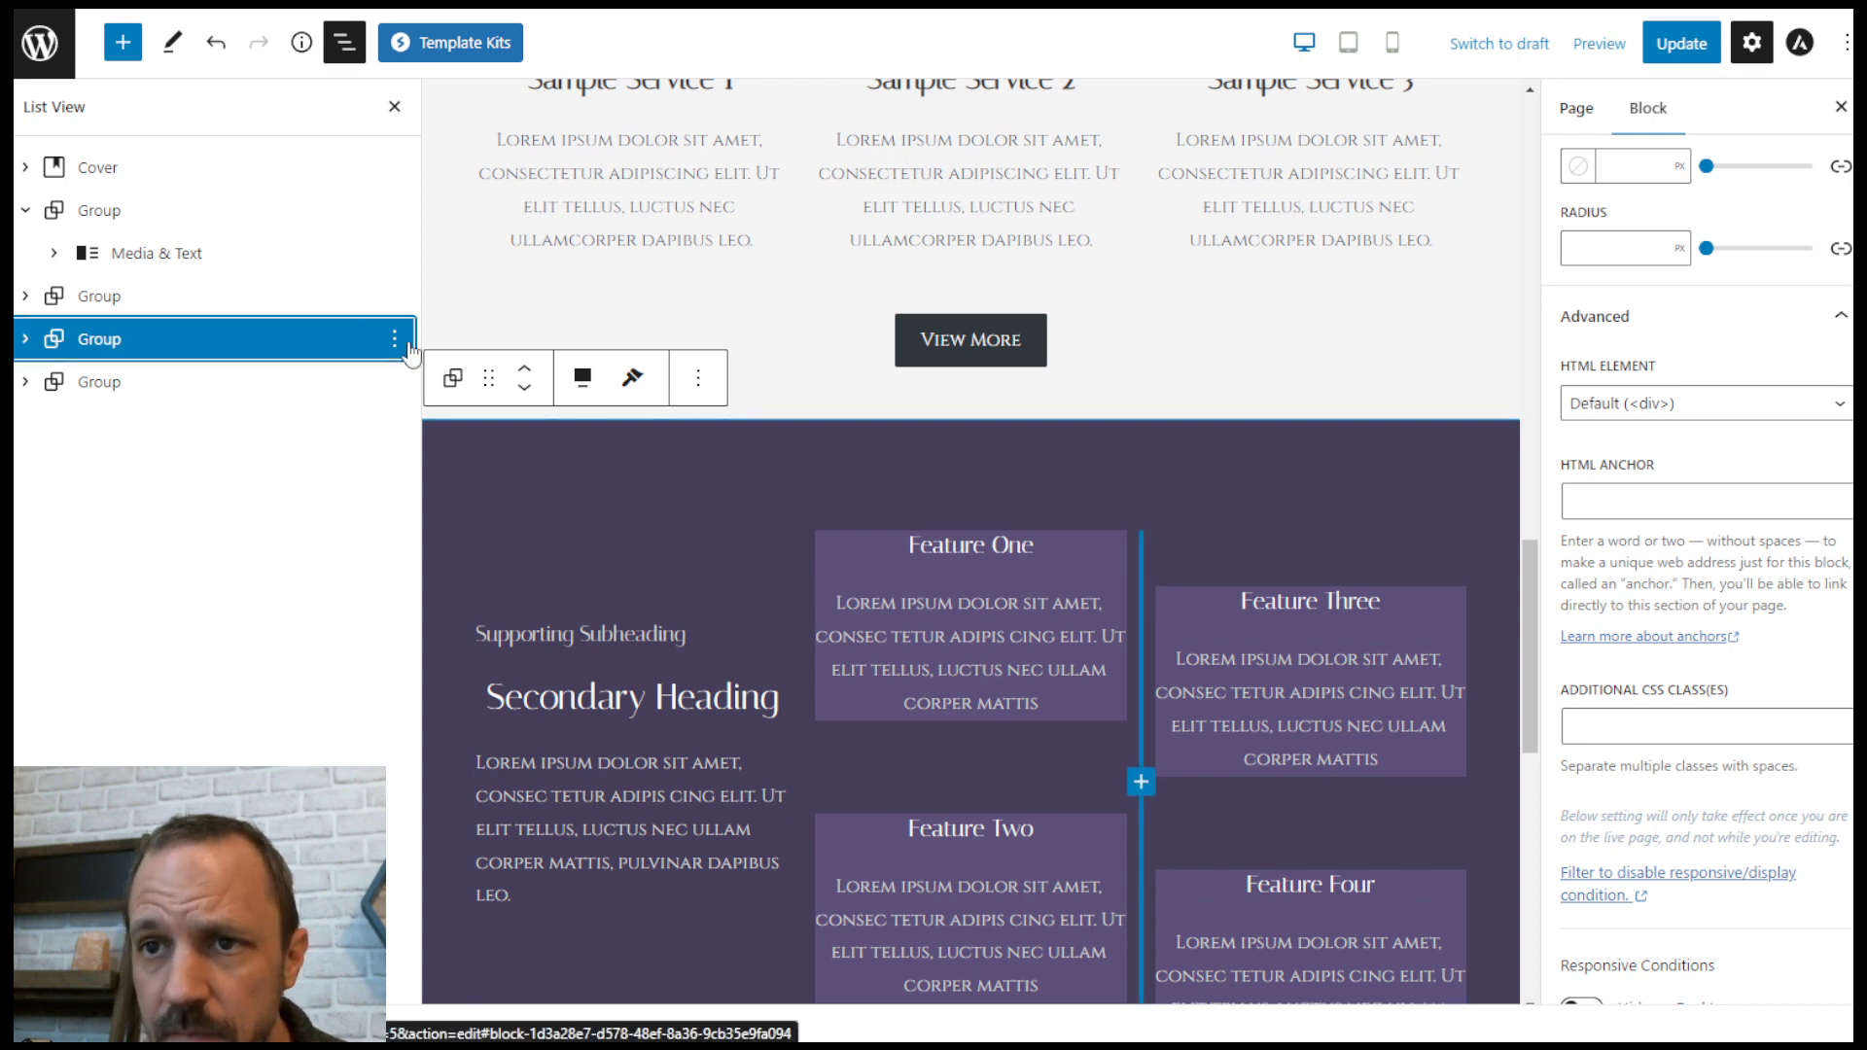
pyautogui.click(395, 339)
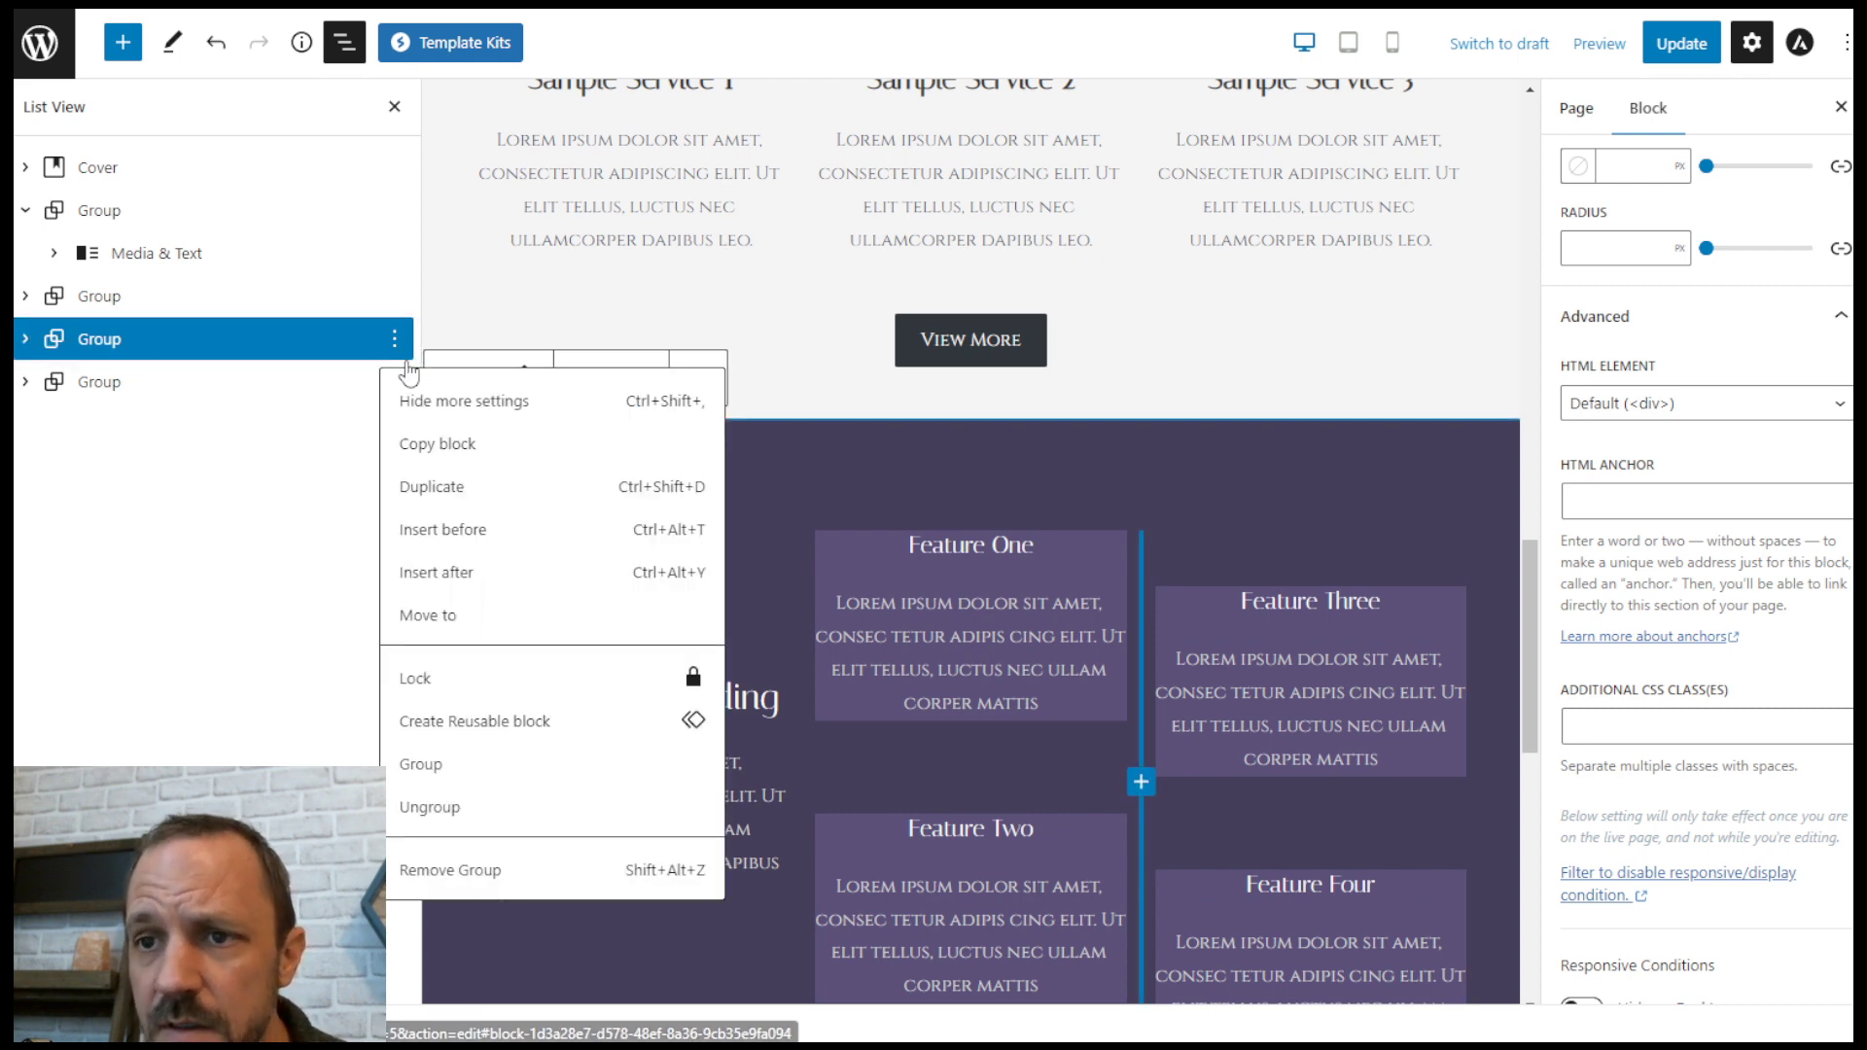
pyautogui.click(465, 538)
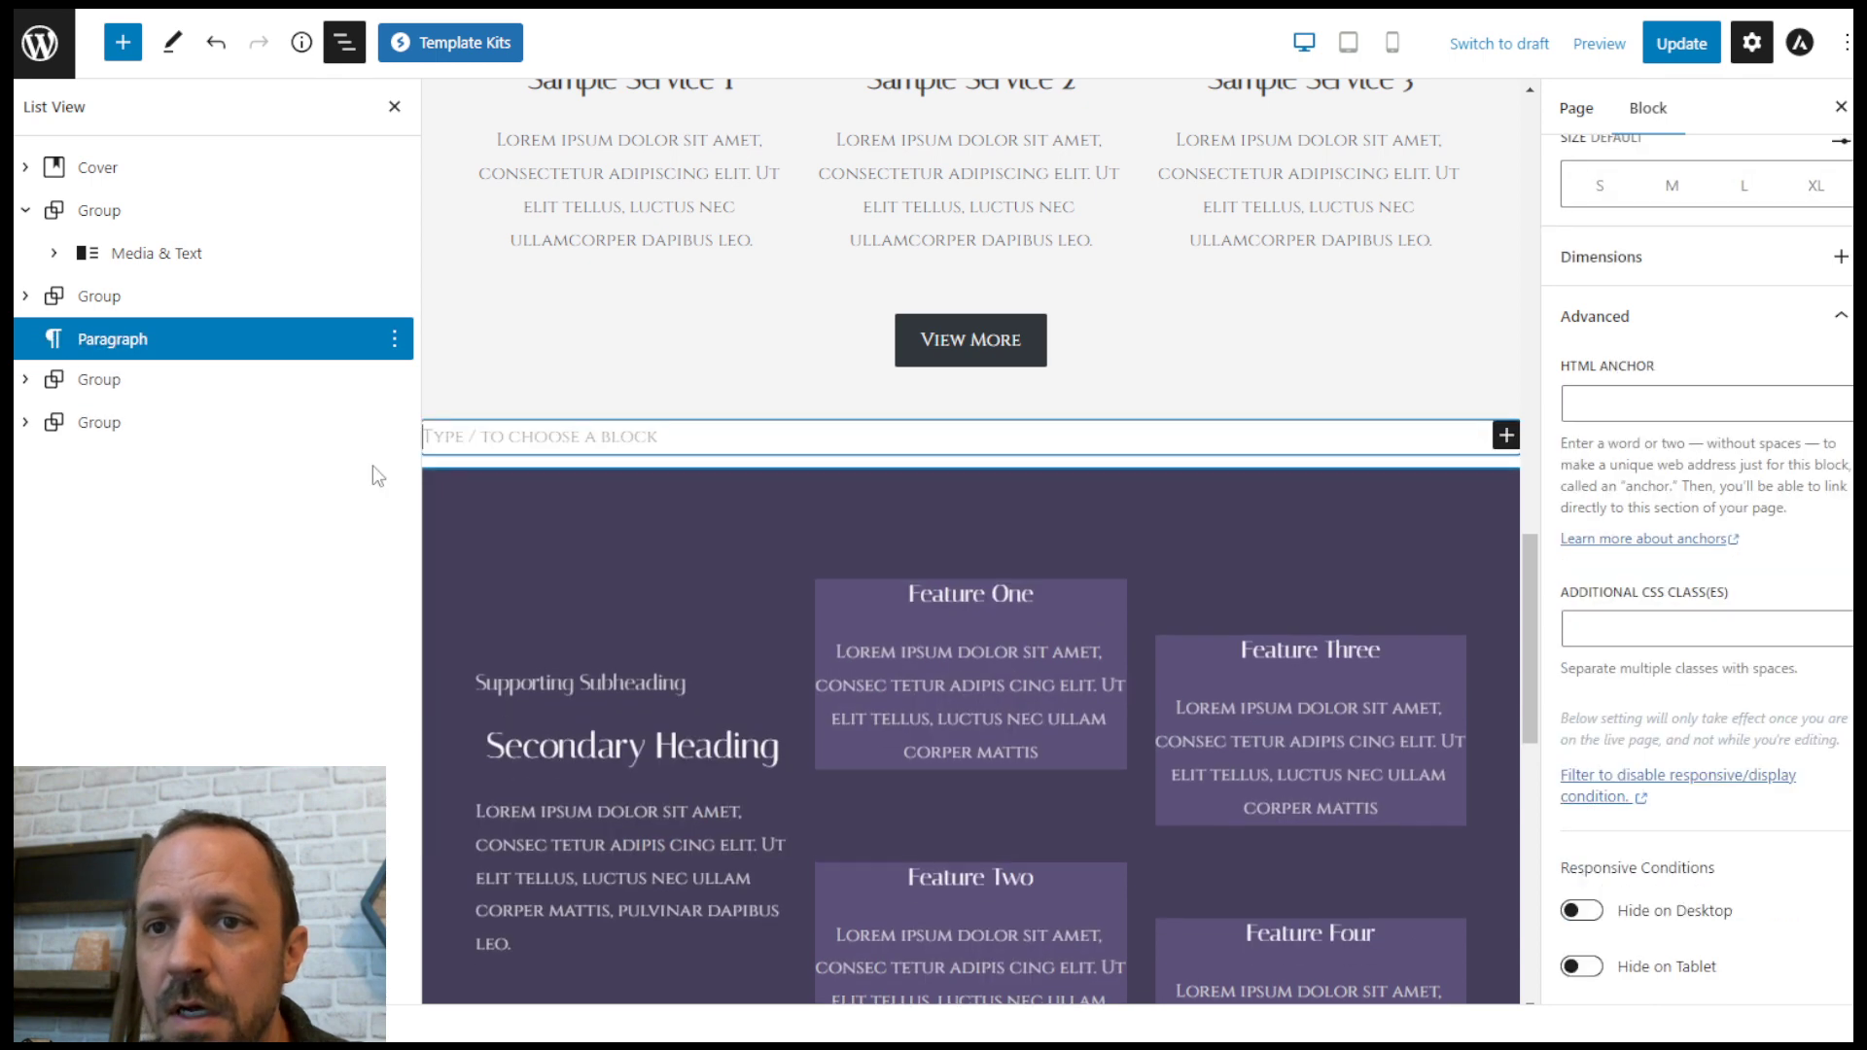
# Step: Import the dark Features pattern with a secondary heading beside four staggered feature boxes from Template Kits
pyautogui.click(455, 44)
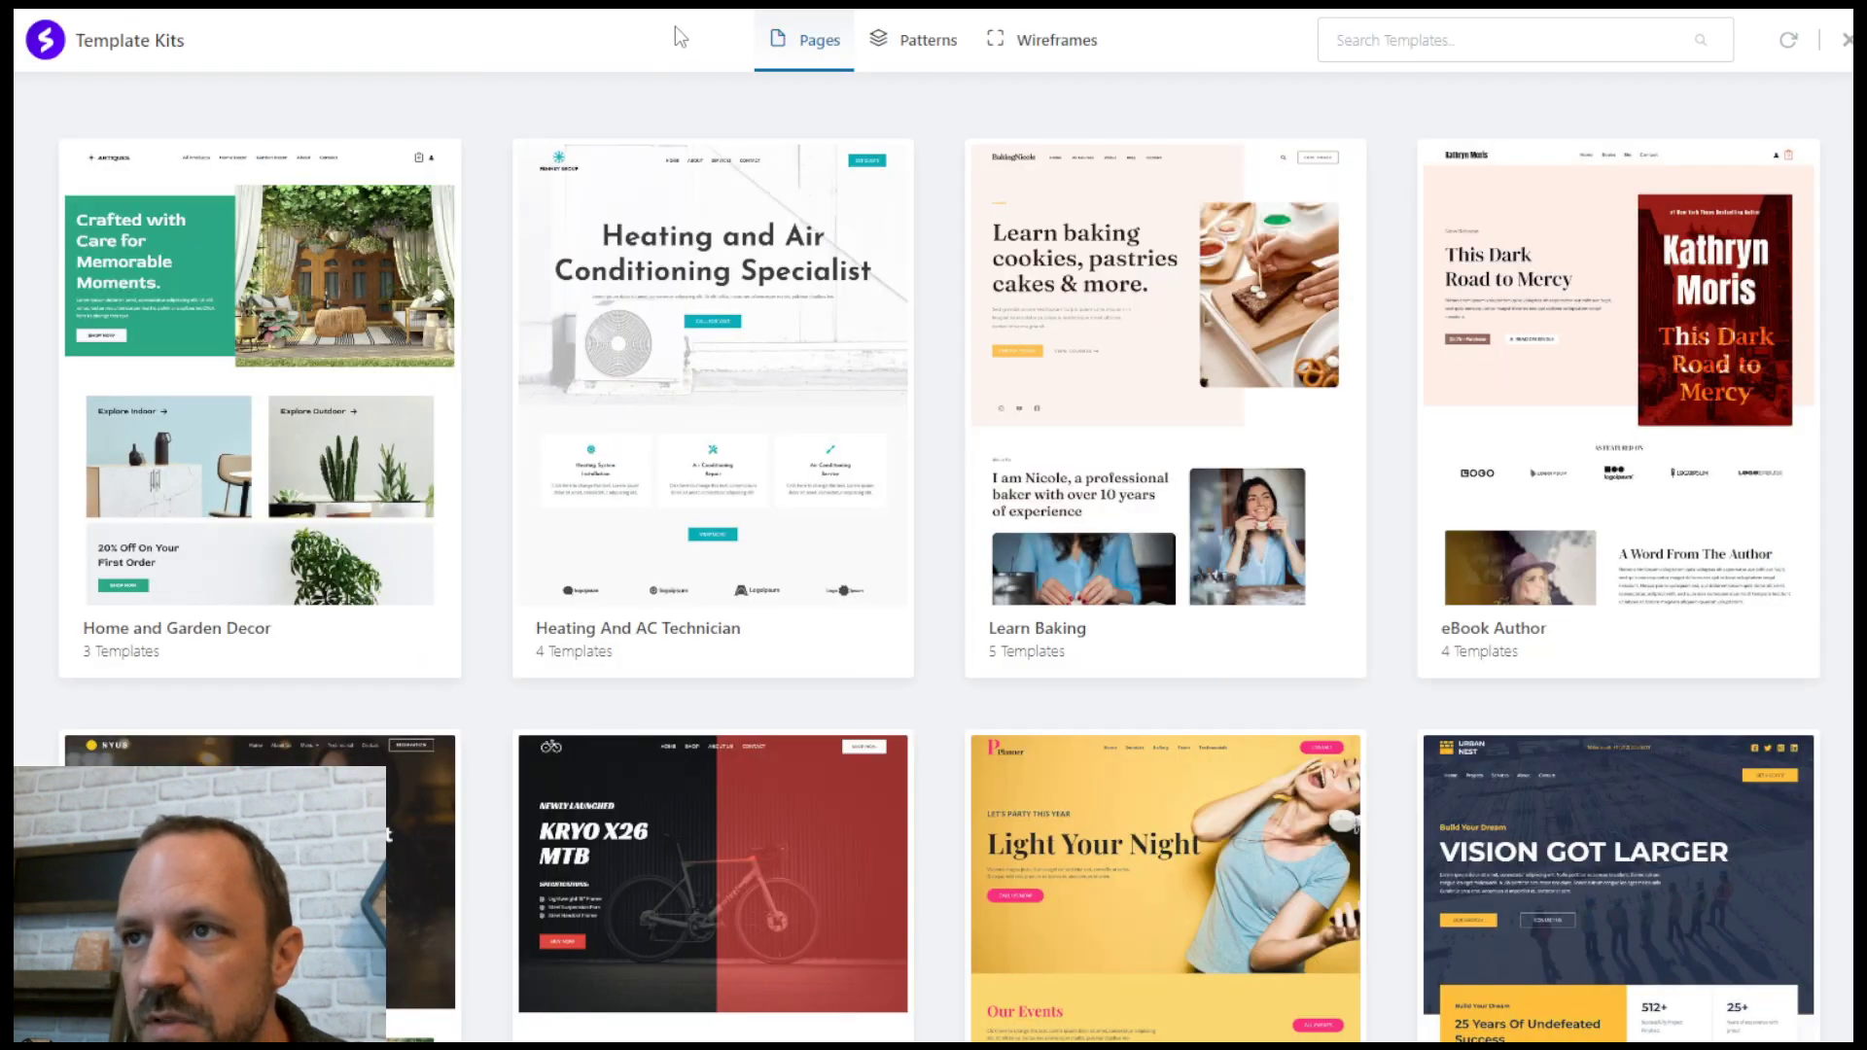
pyautogui.click(948, 45)
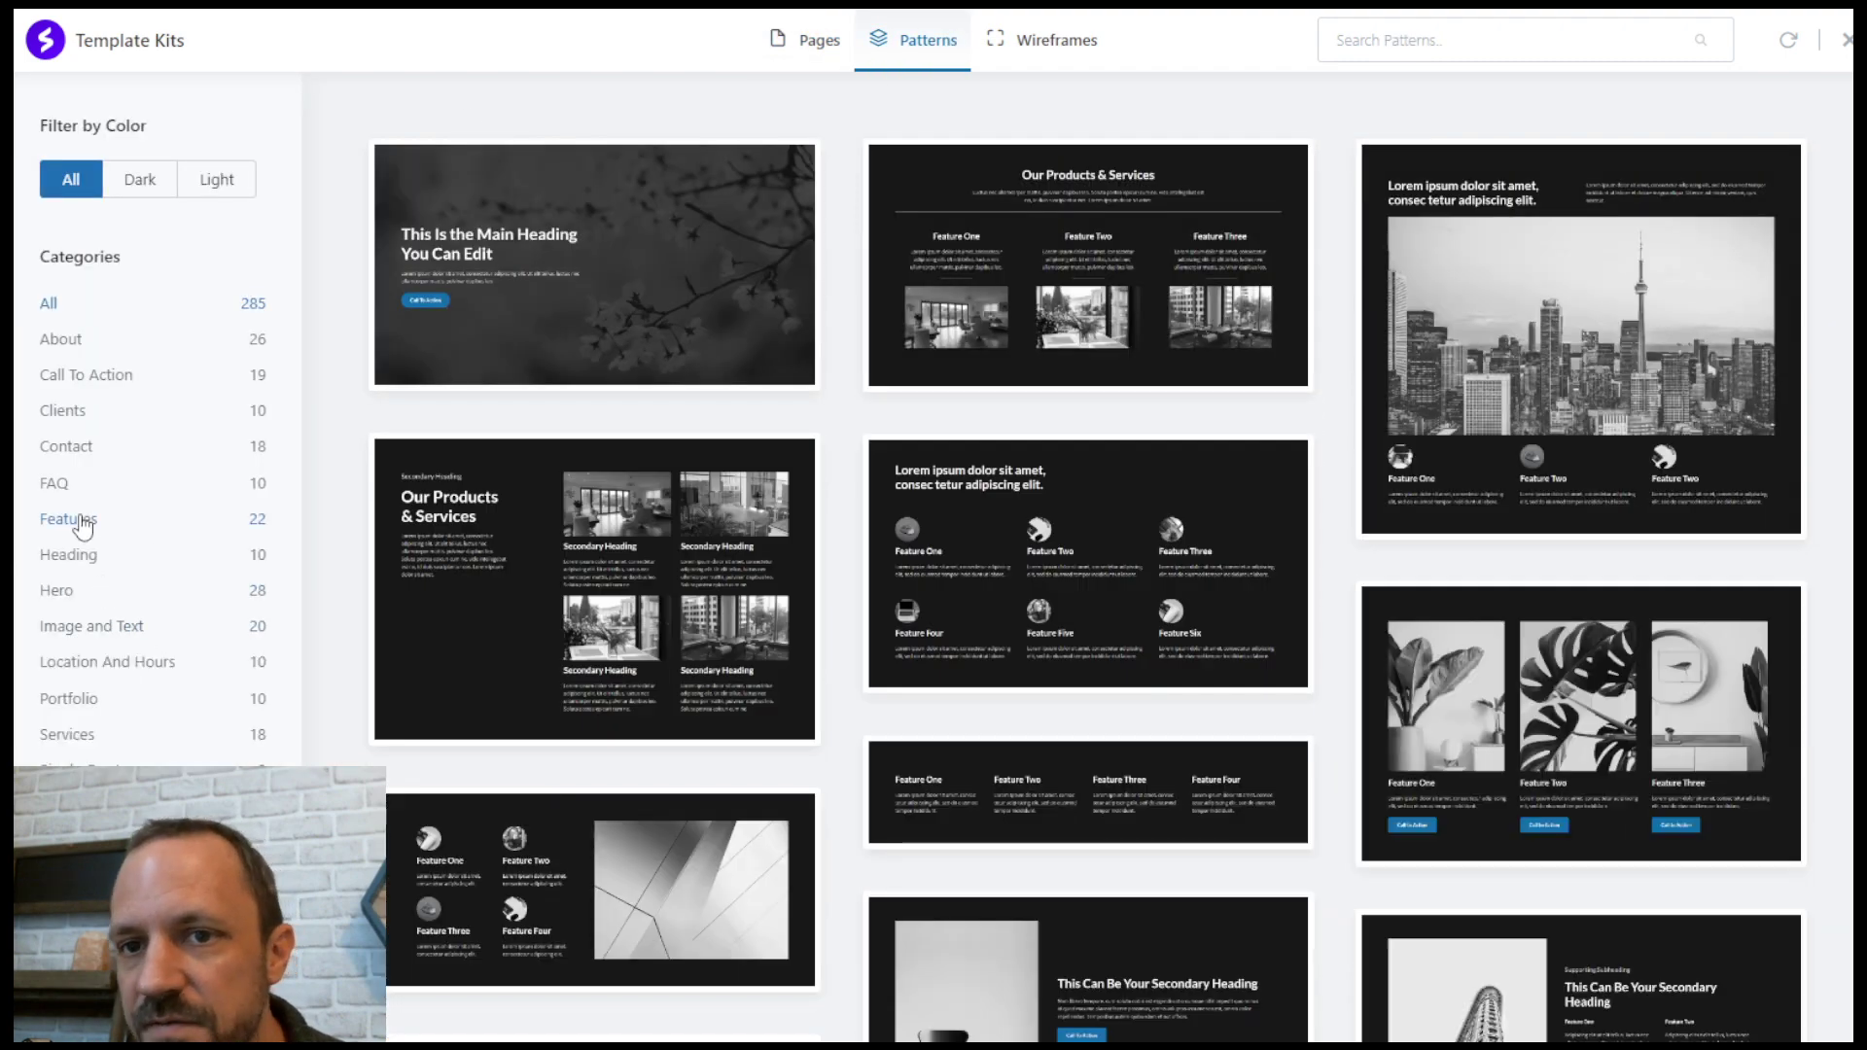
pyautogui.click(83, 527)
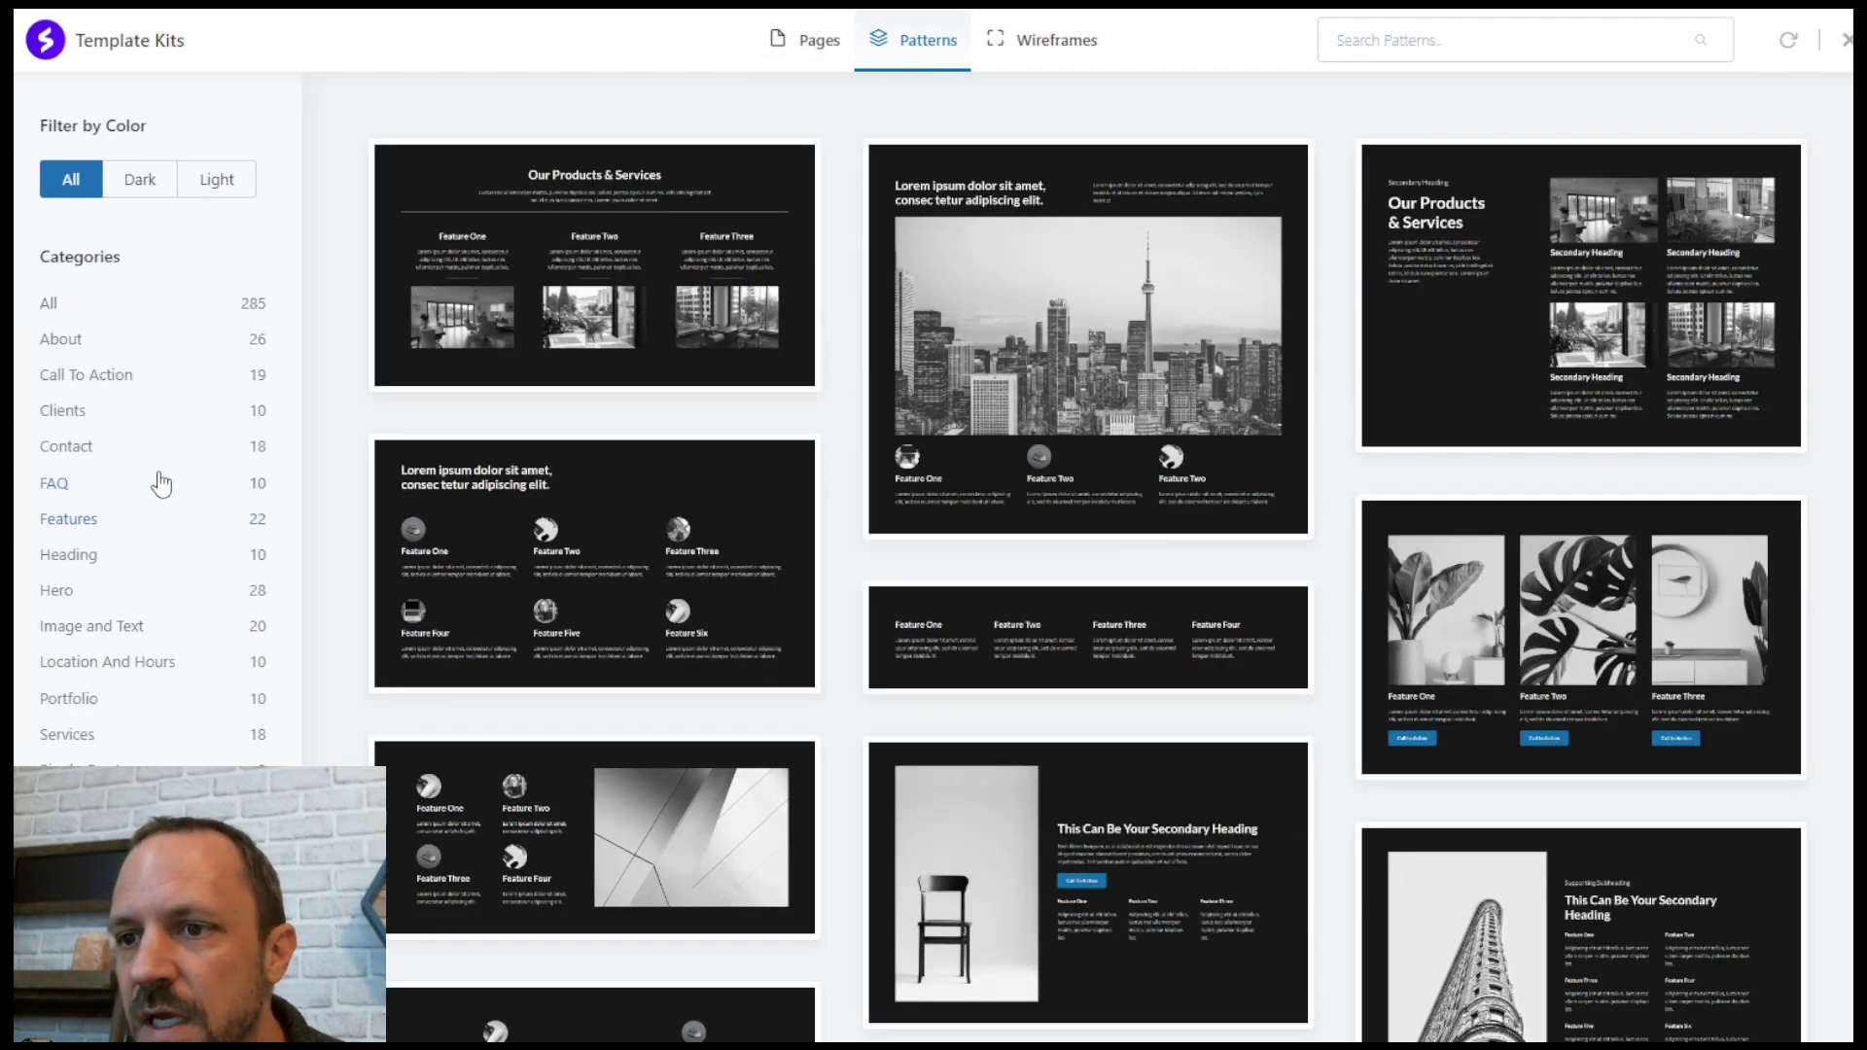
pyautogui.moveTo(1136, 394)
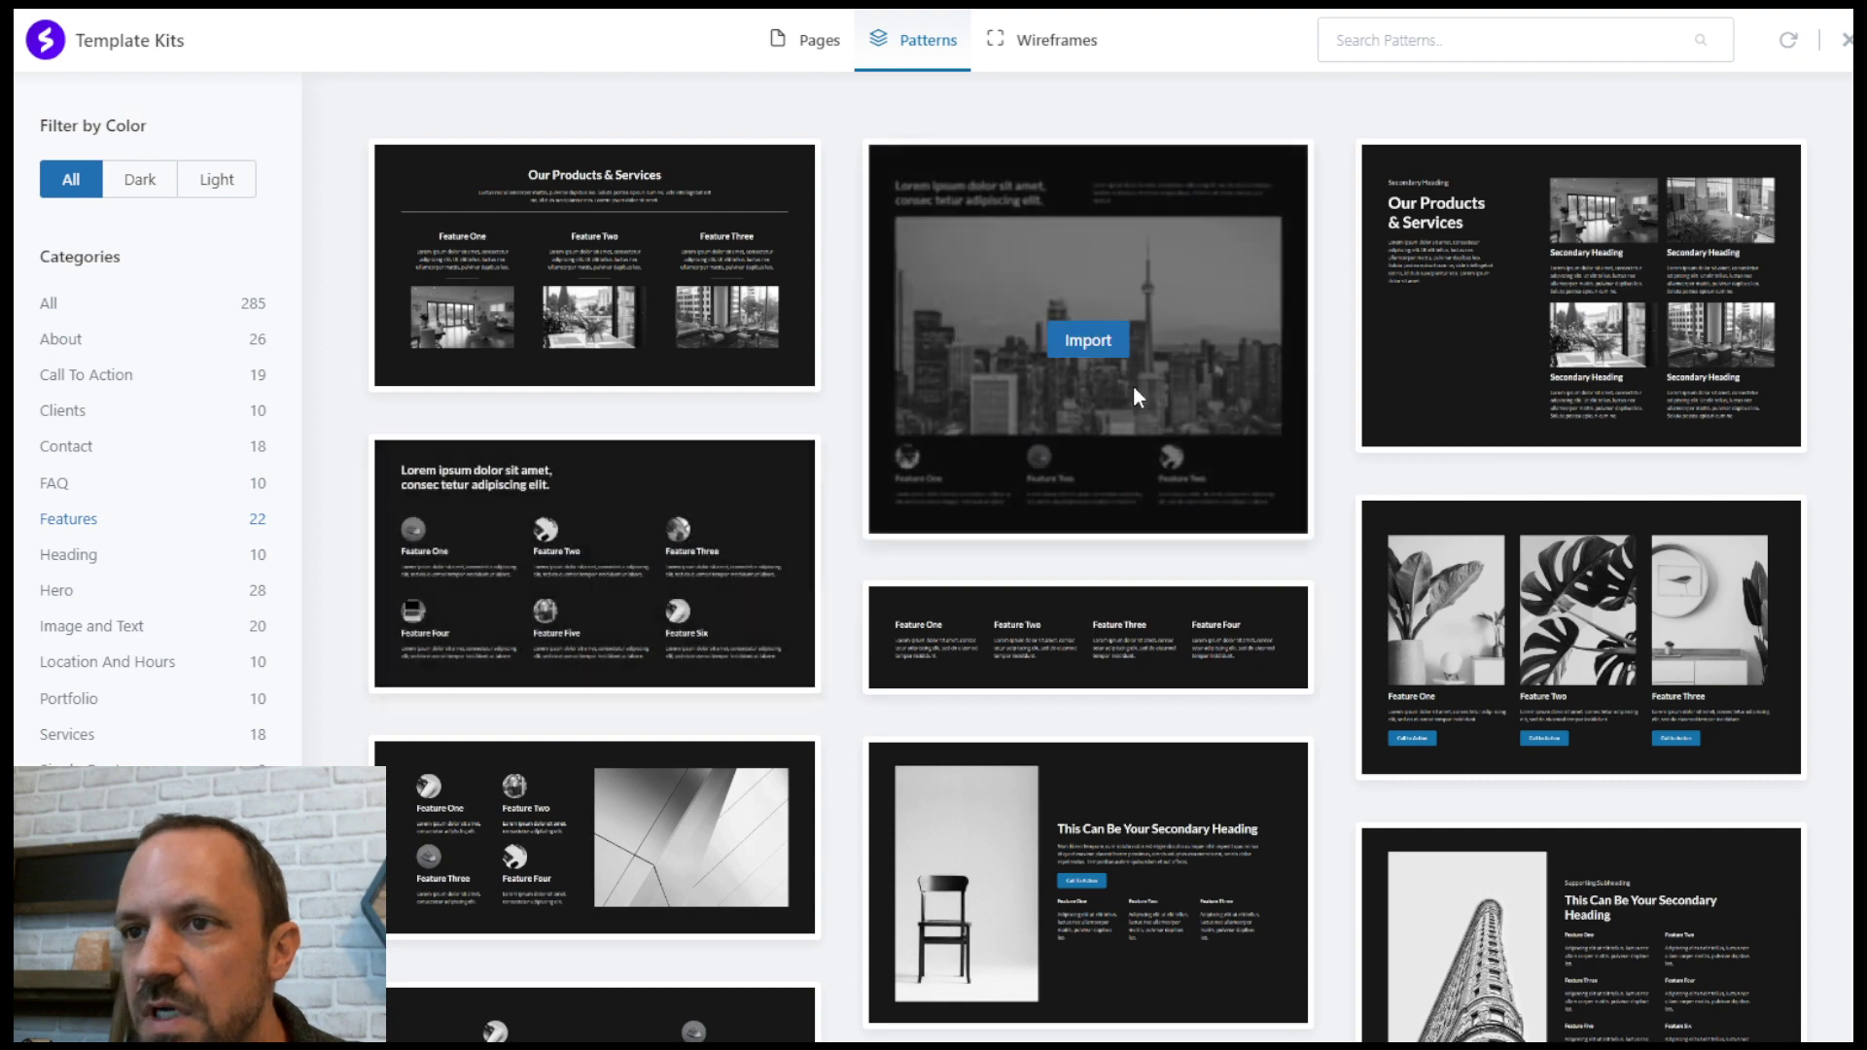
pyautogui.scroll(-5, 1134, 385)
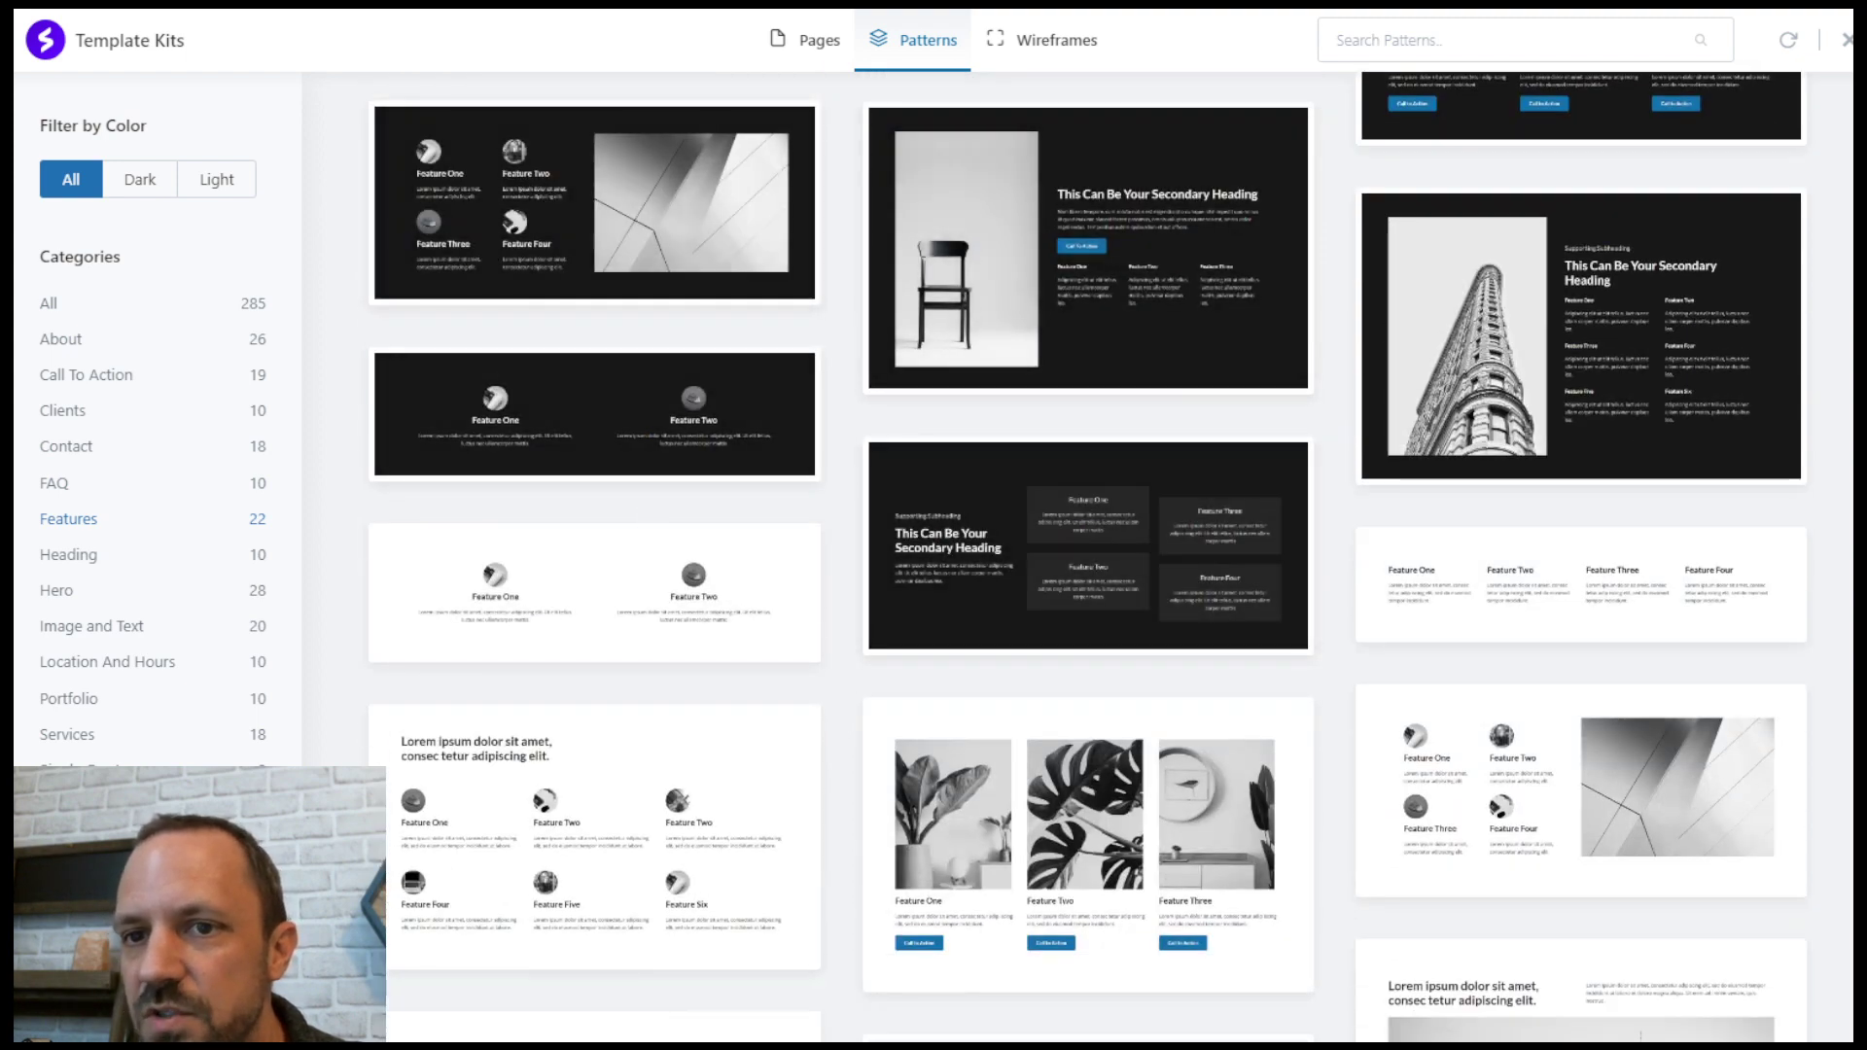
pyautogui.moveTo(1222, 554)
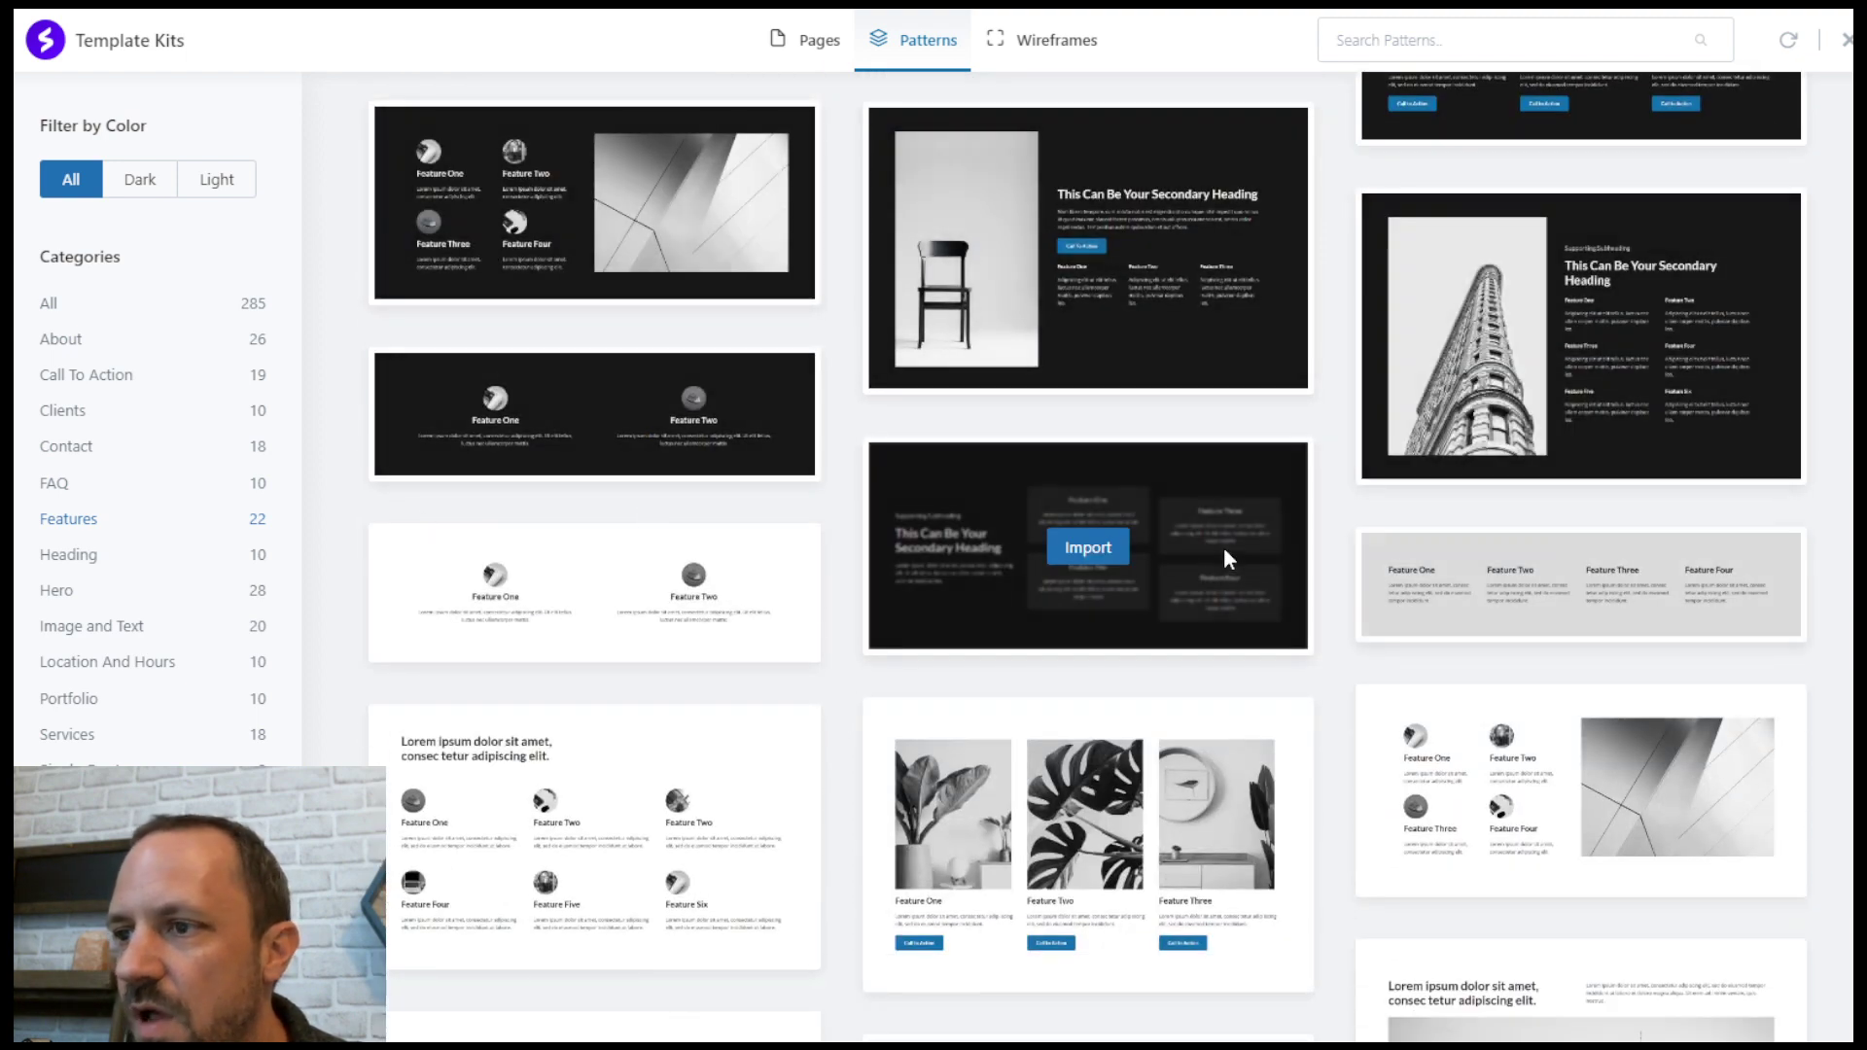
pyautogui.click(1099, 548)
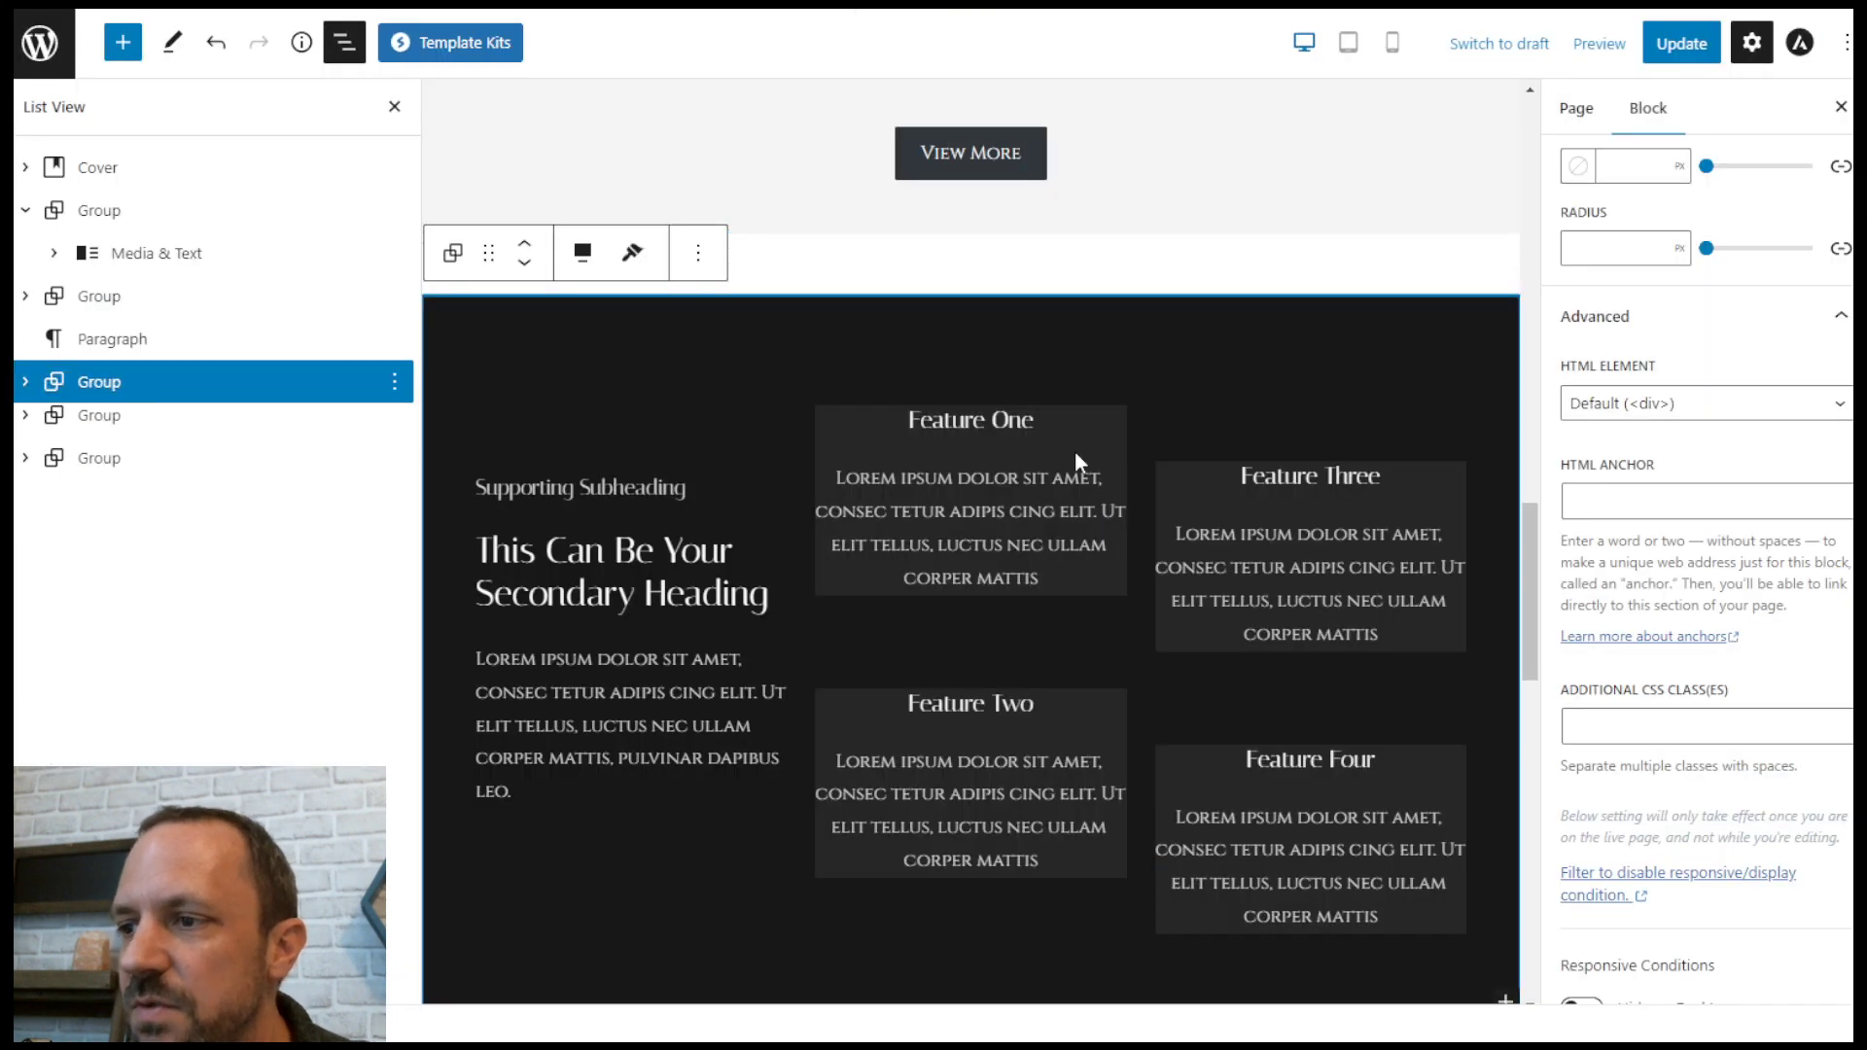
# Step: Compare the imported dark features pattern with the customized purple features section below it
pyautogui.moveTo(1533, 560); pyautogui.dragTo(1533, 562)
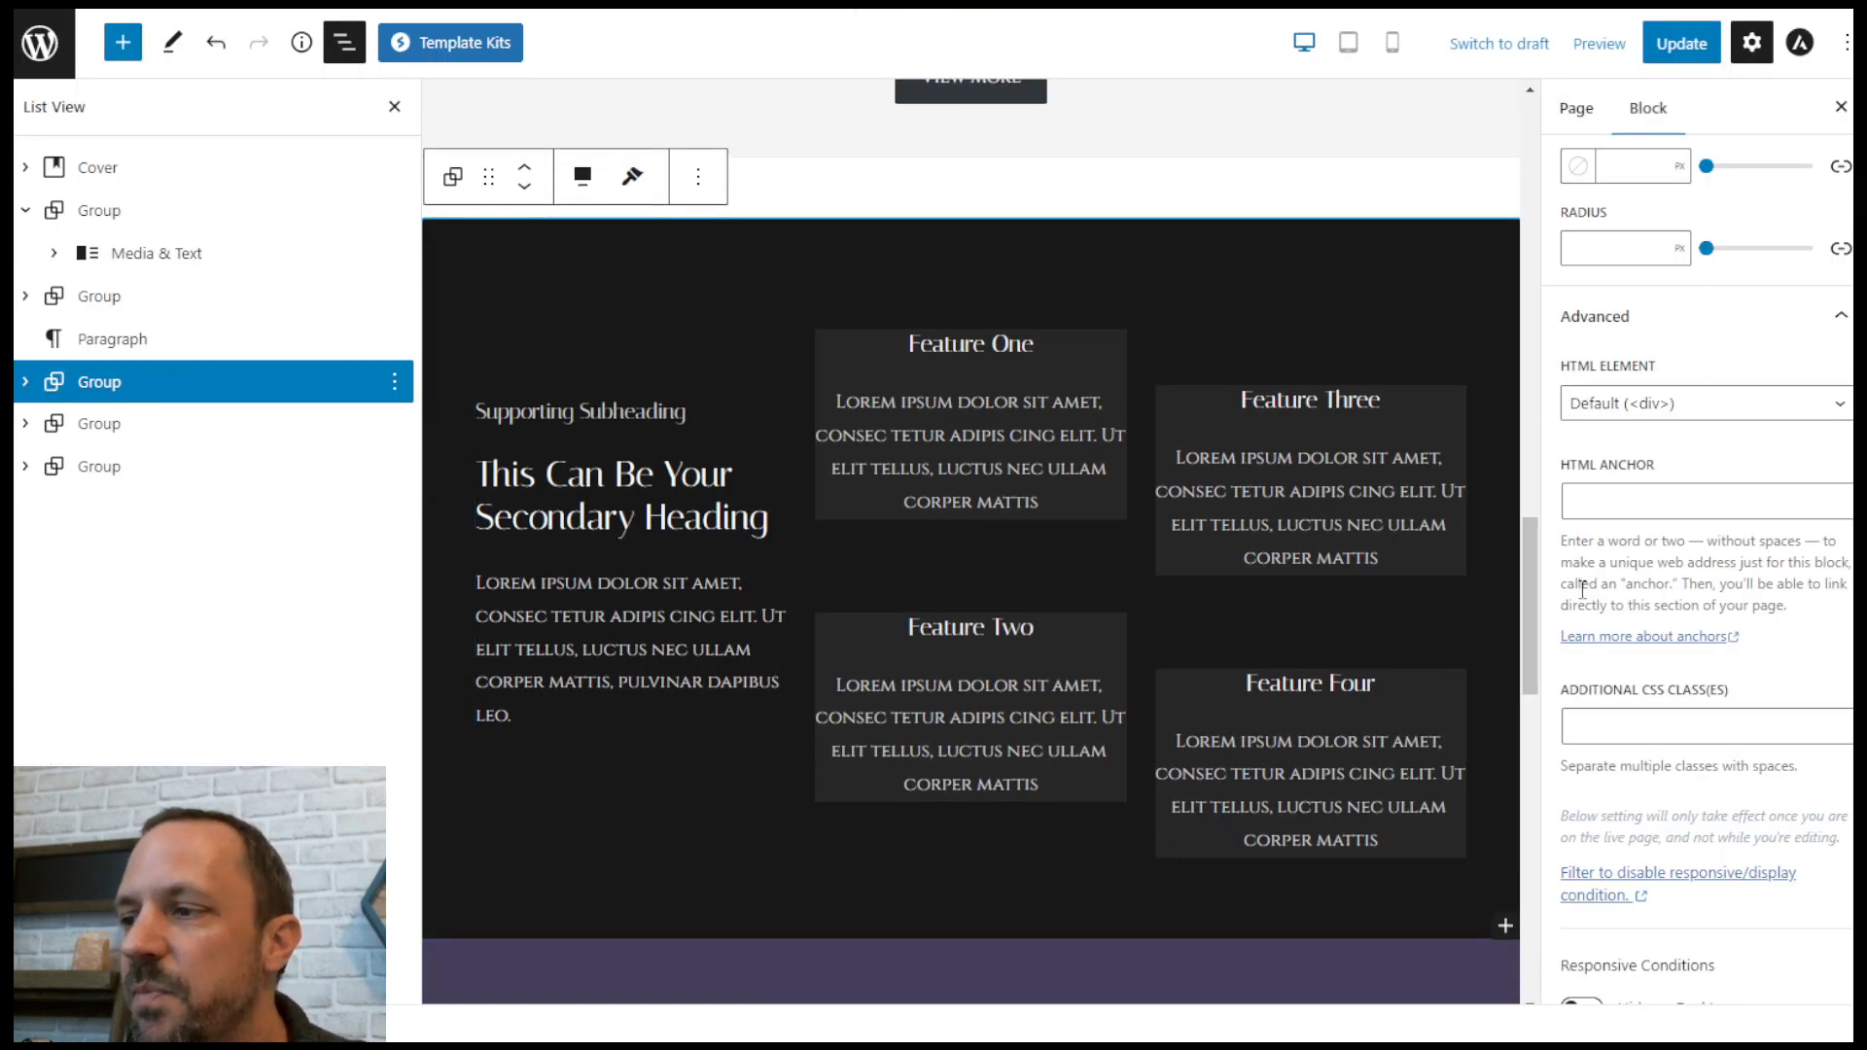
pyautogui.scroll(3, 1531, 583)
pyautogui.scroll(-3, 1535, 584)
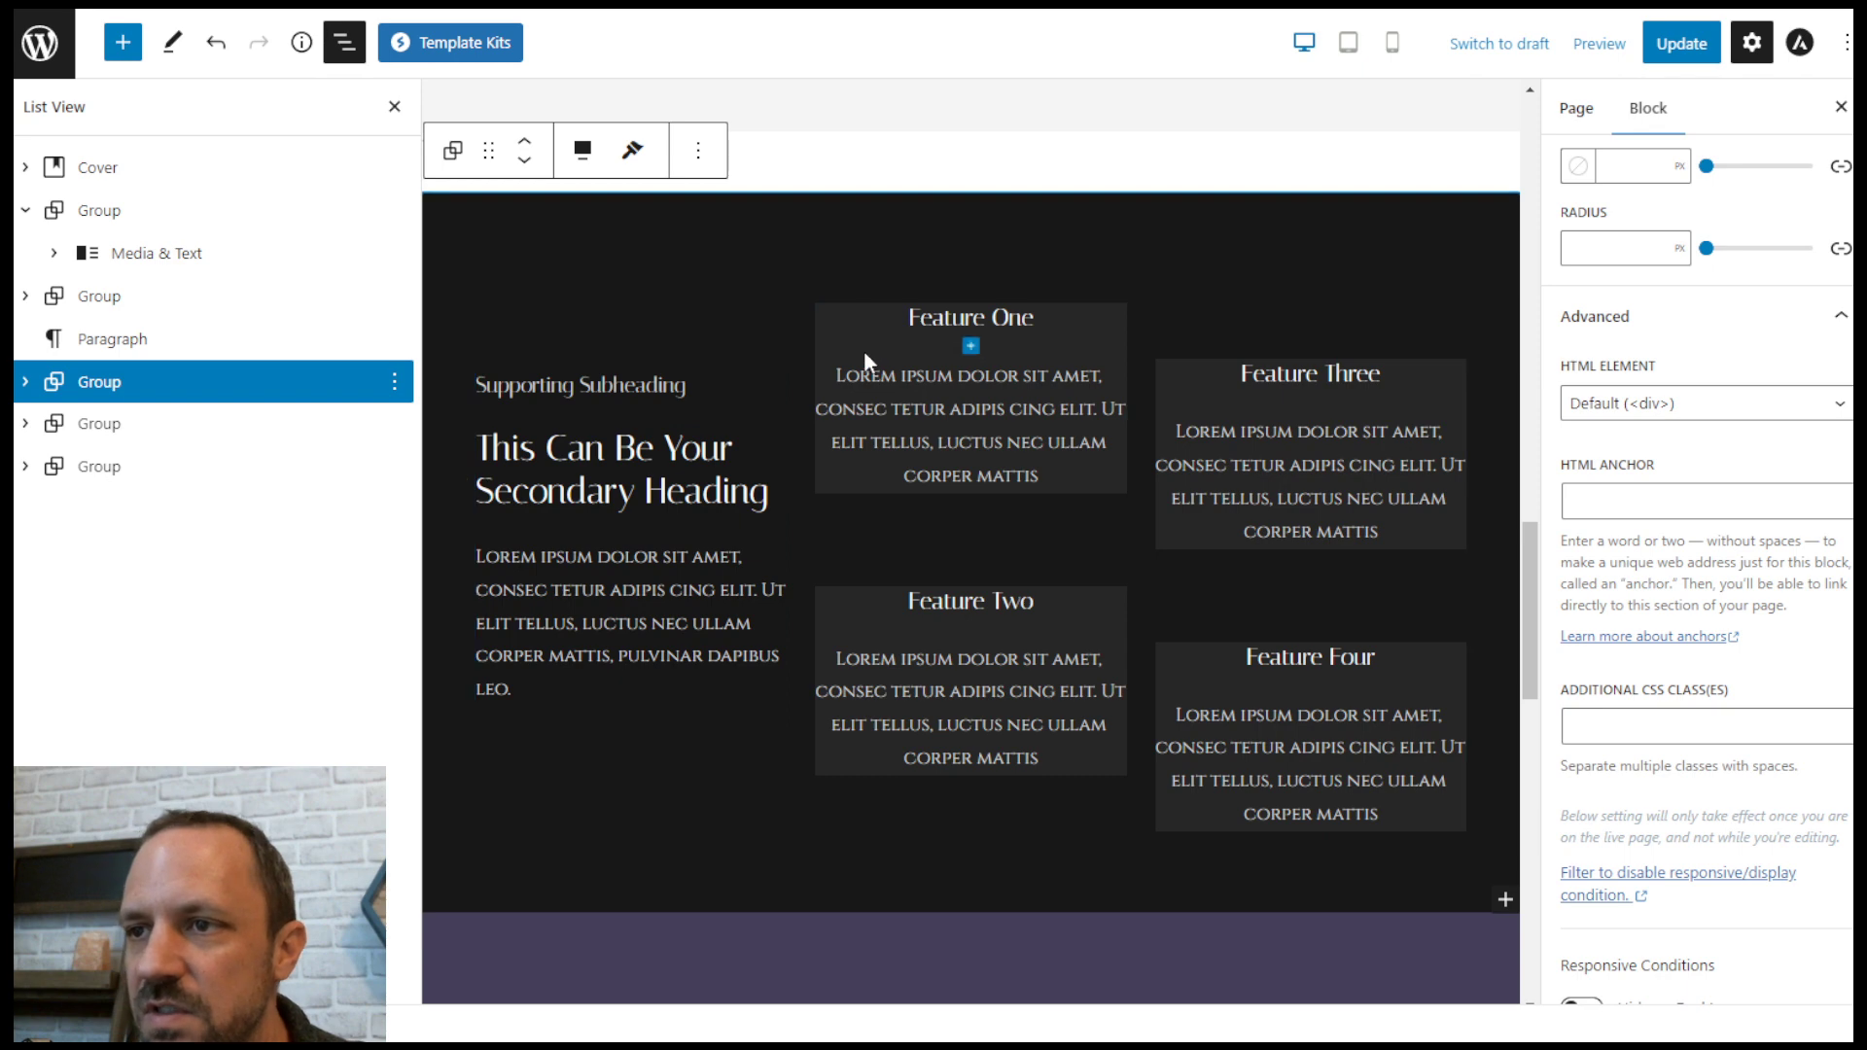
pyautogui.scroll(-6, 1531, 583)
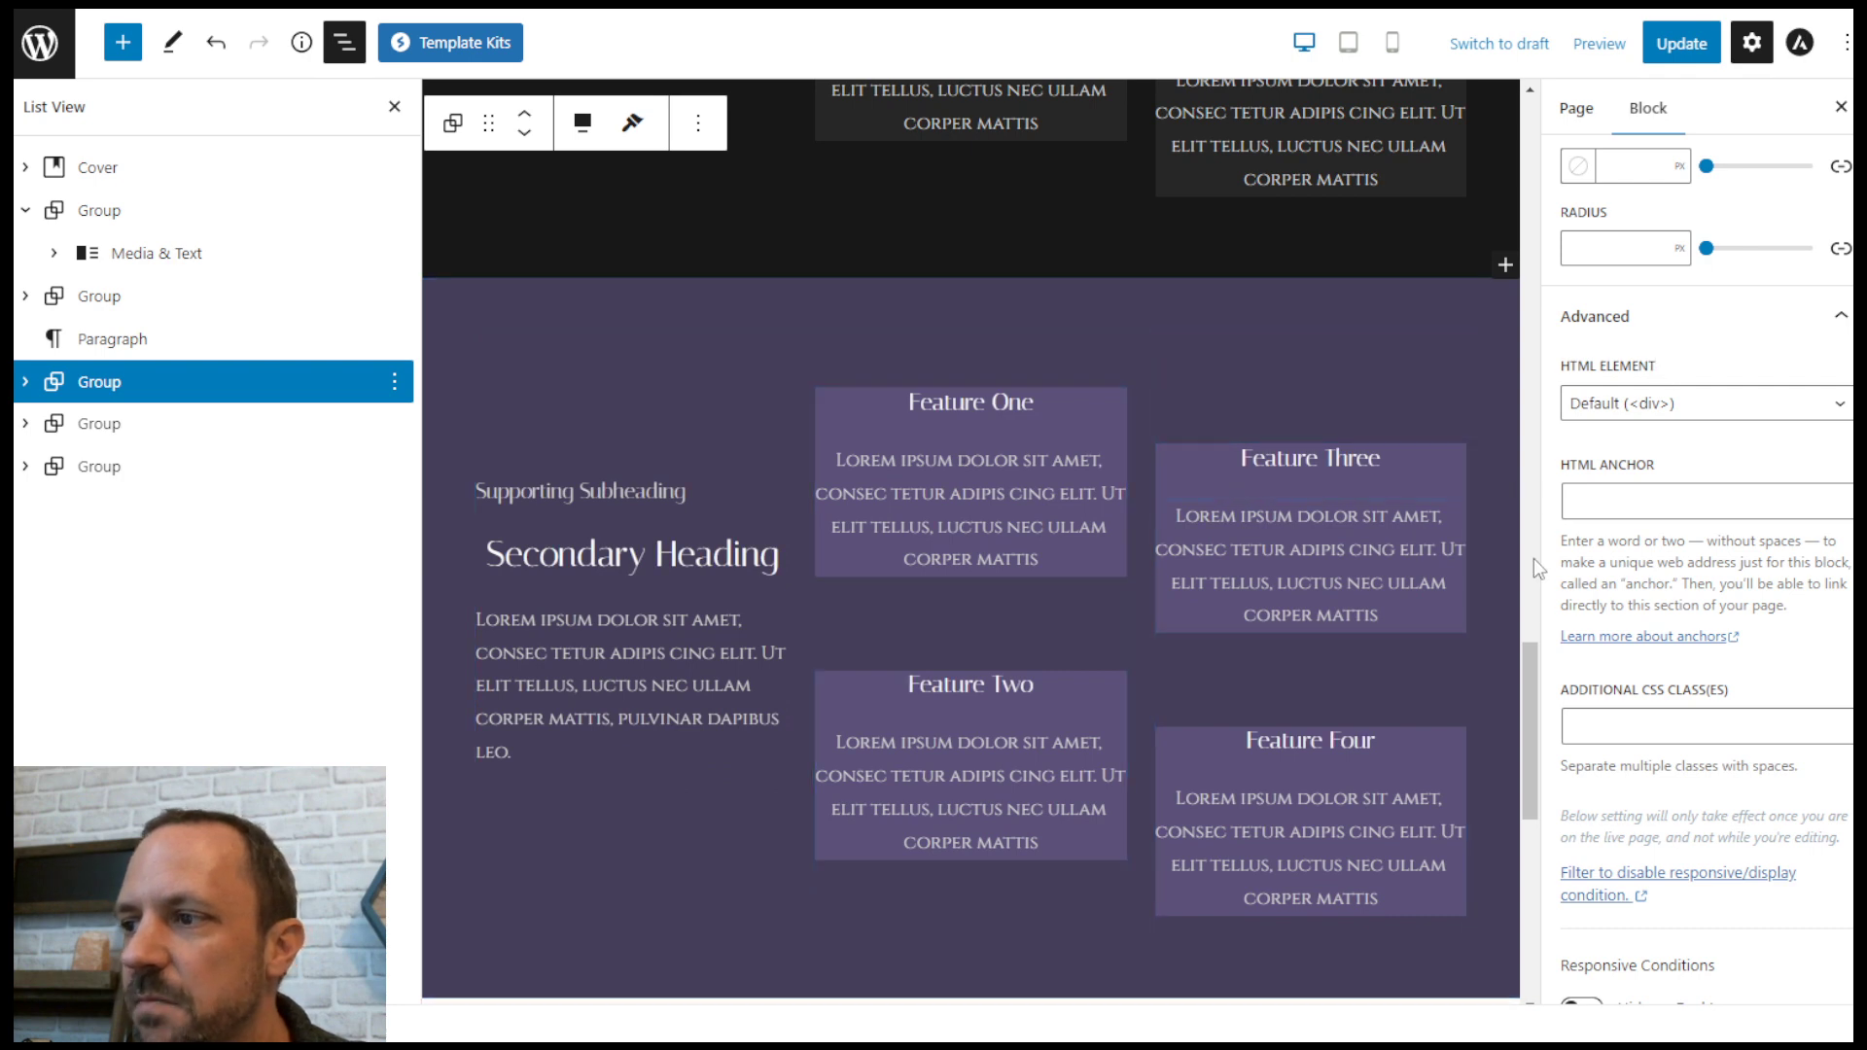
pyautogui.moveTo(1532, 652); pyautogui.dragTo(1543, 509)
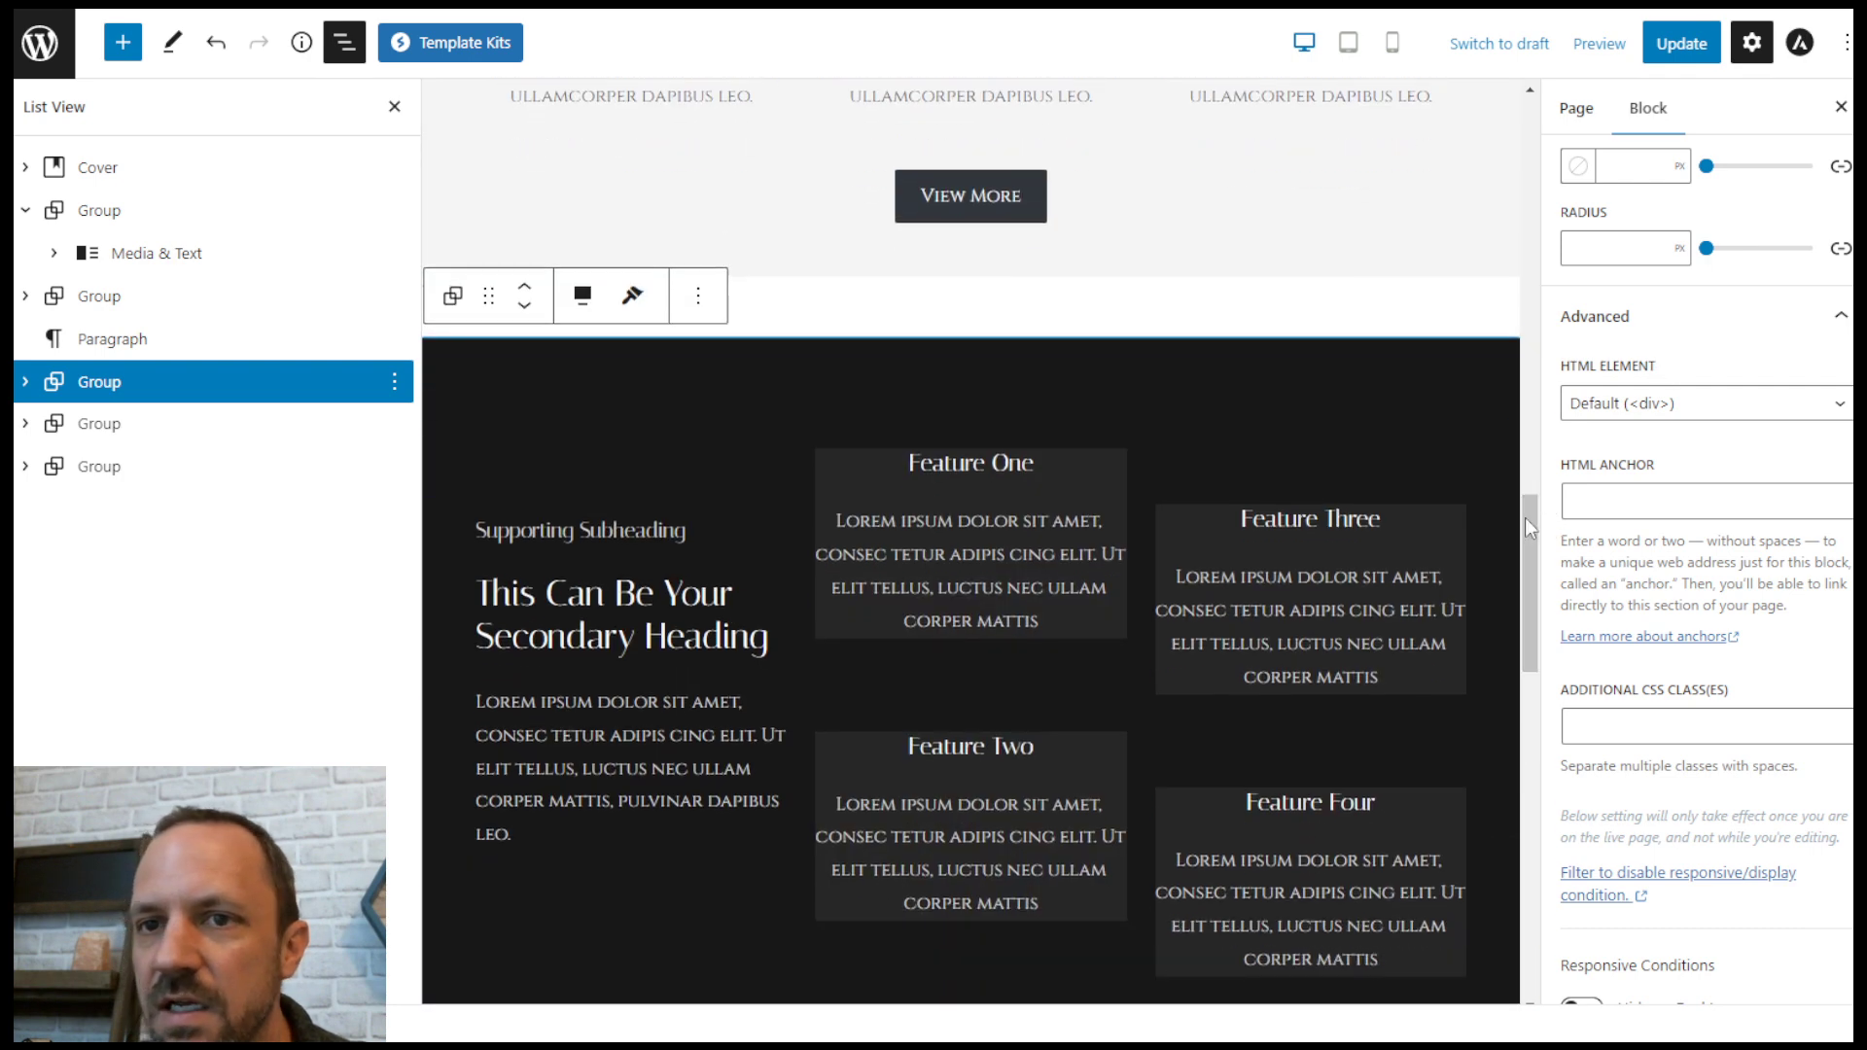
# Step: Remove the imported dark features group from the page
pyautogui.click(55, 385)
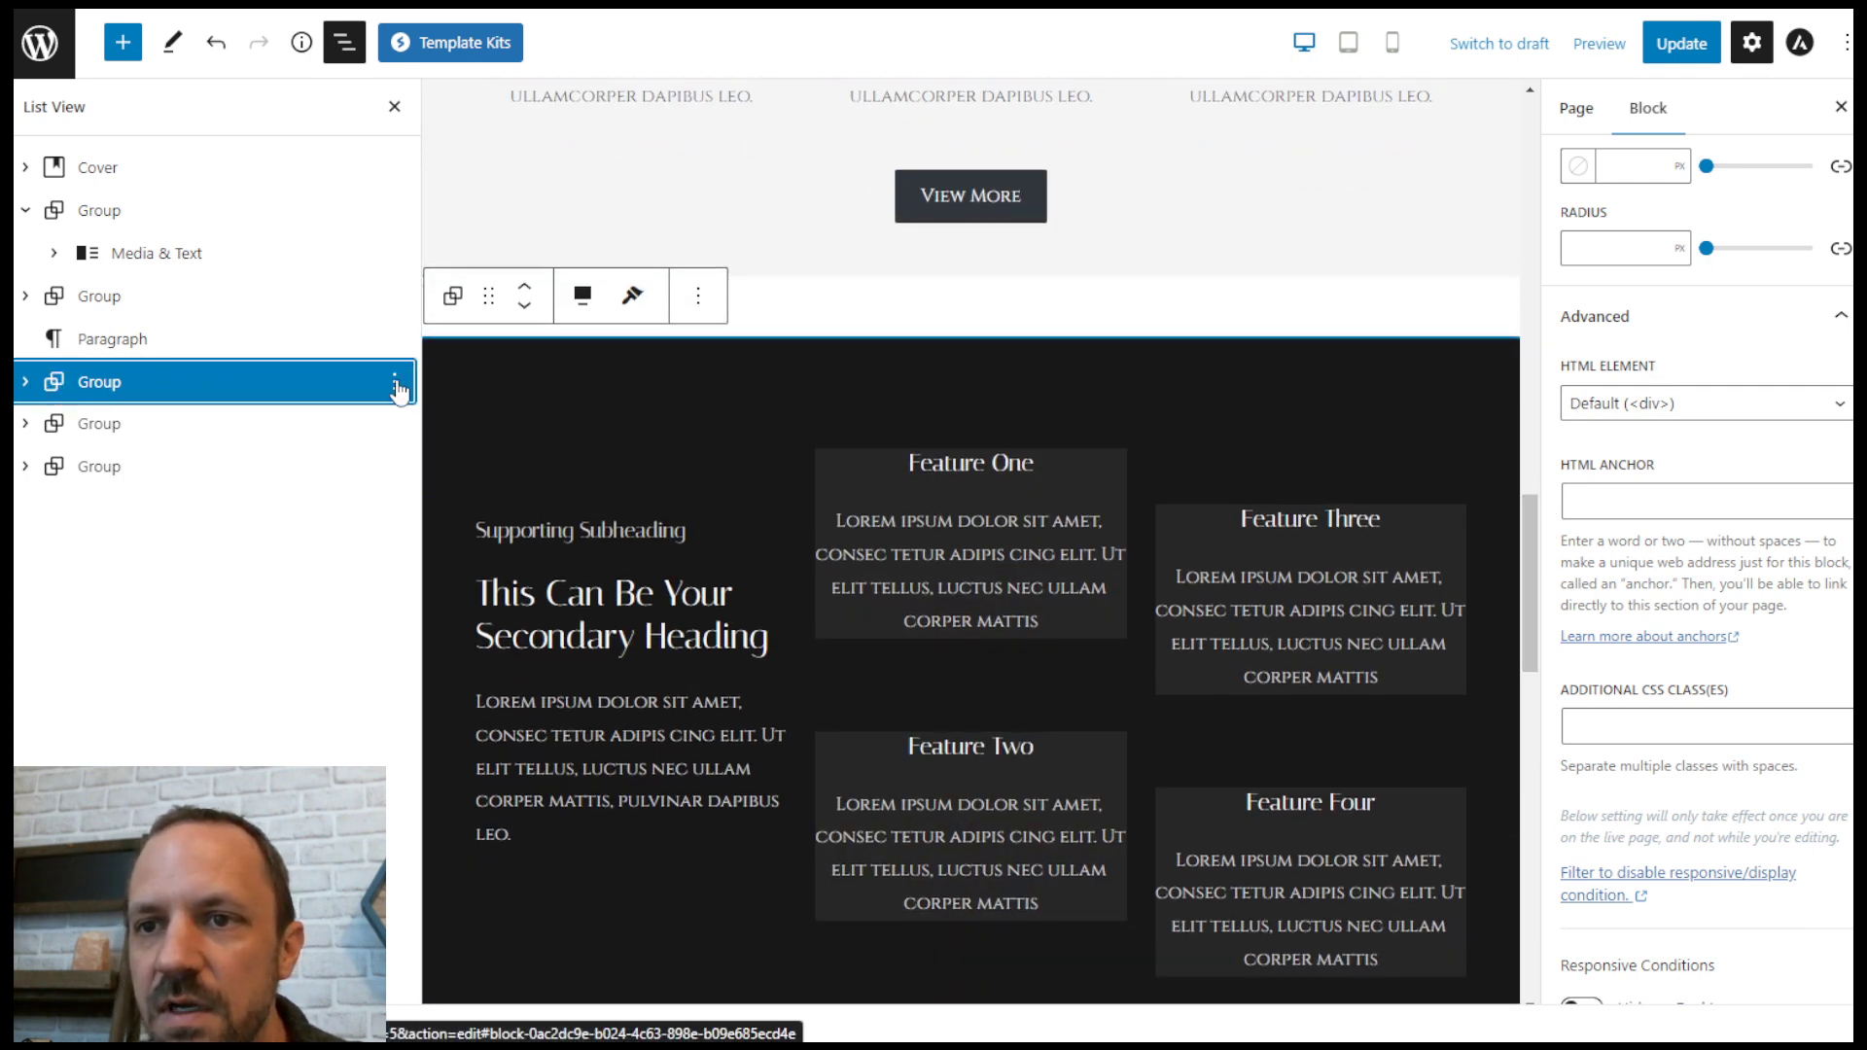
pyautogui.click(394, 381)
pyautogui.click(484, 912)
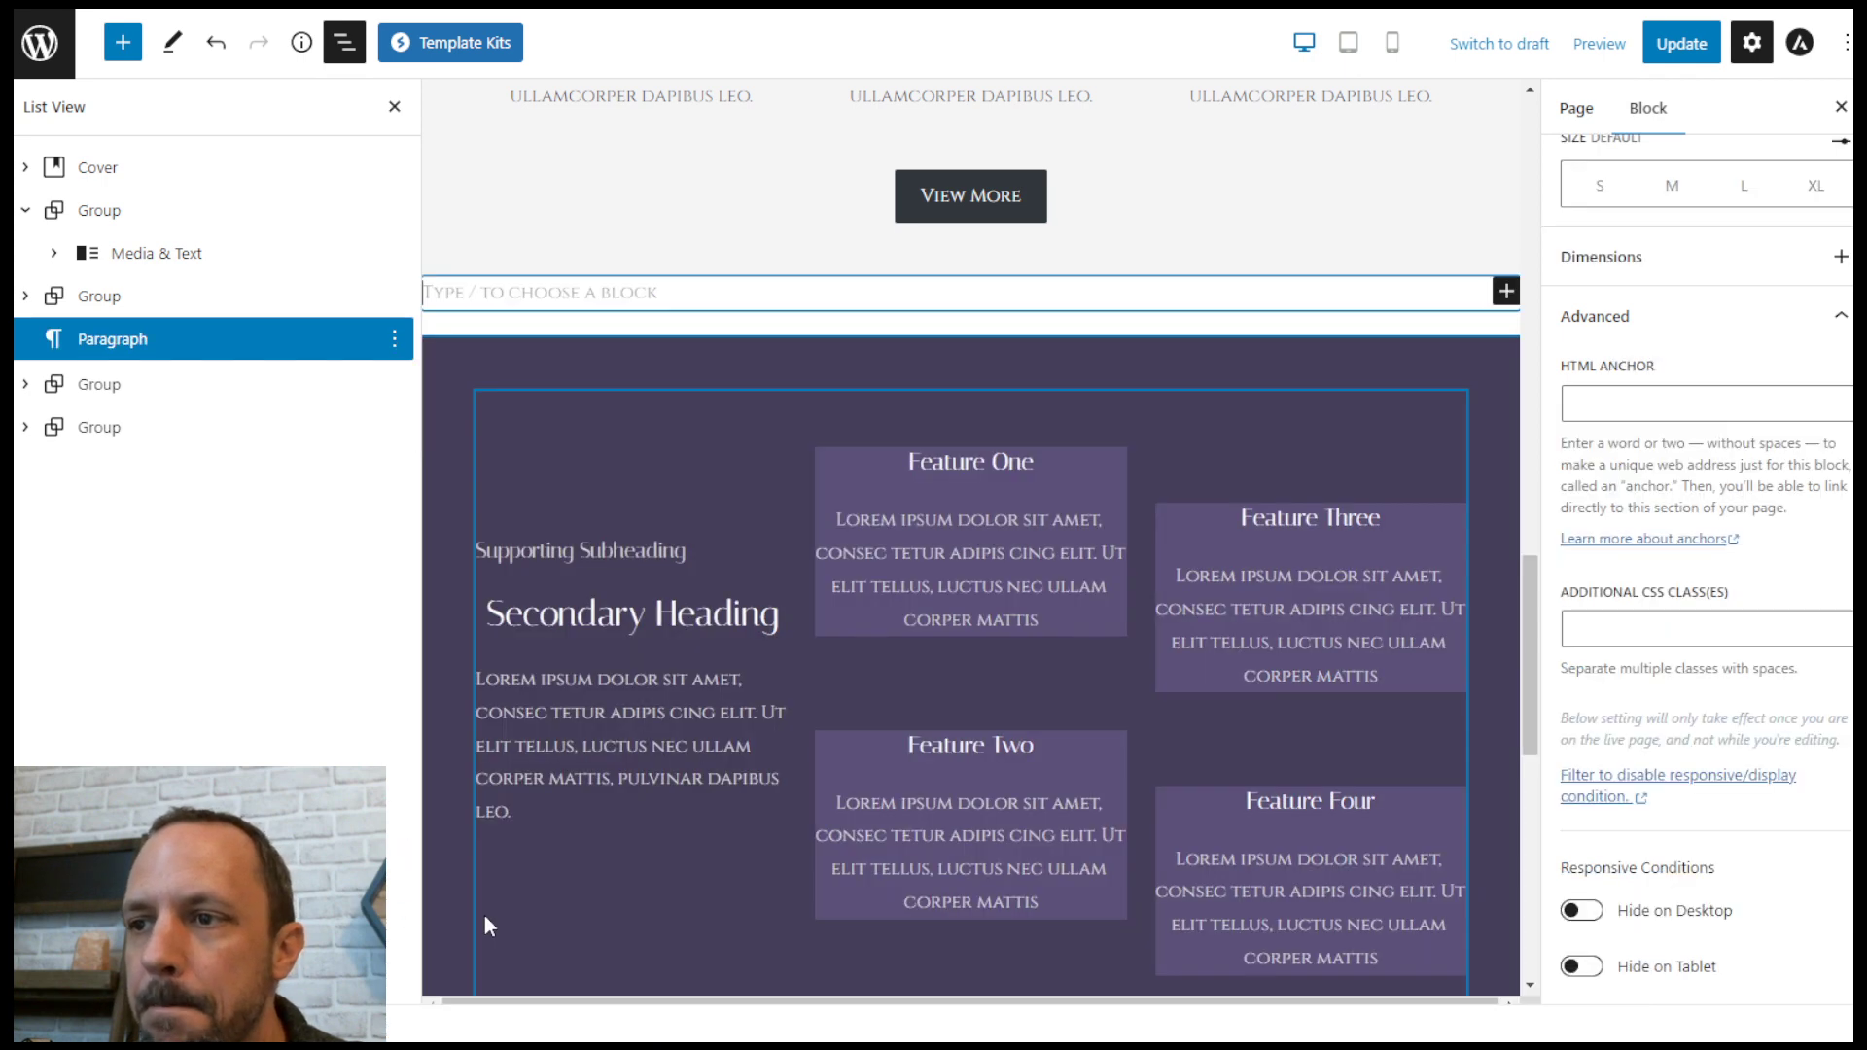
# Step: Remove the empty paragraph between the services section and the purple features section
pyautogui.scroll(2, 1535, 670)
pyautogui.scroll(-3, 1535, 669)
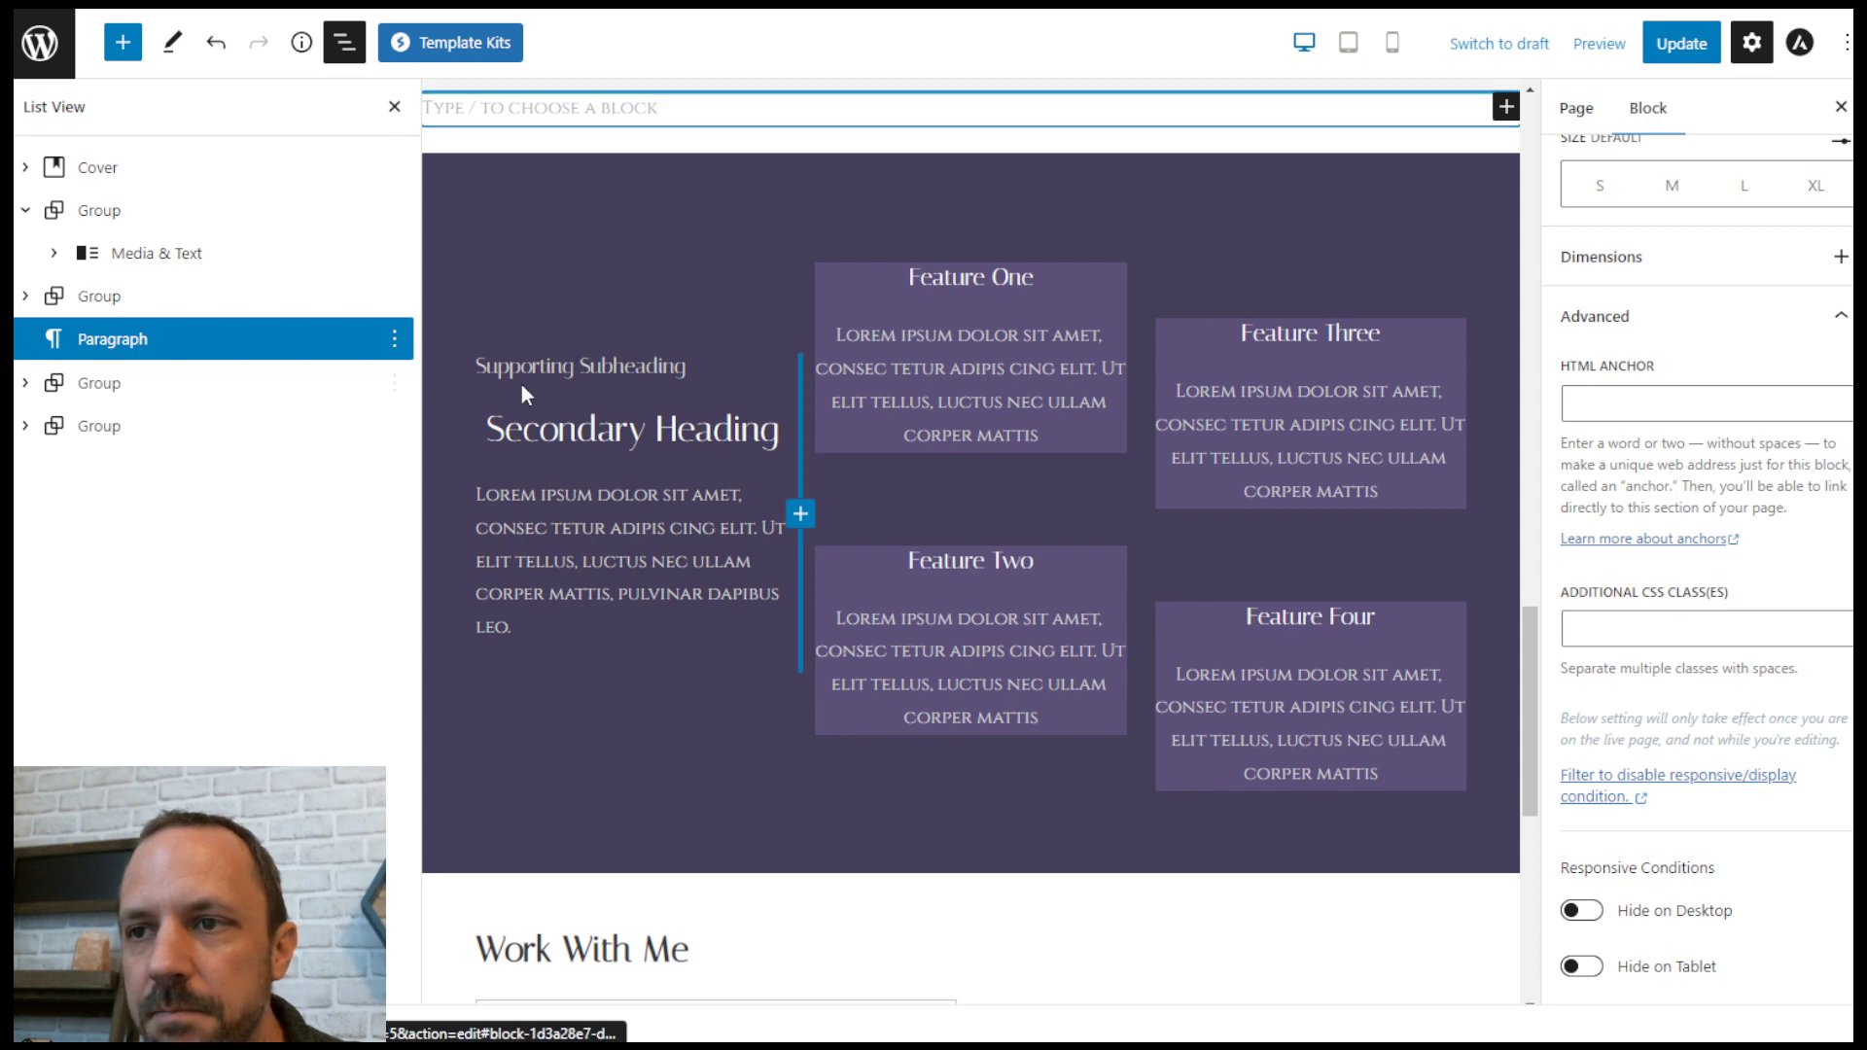
pyautogui.click(59, 306)
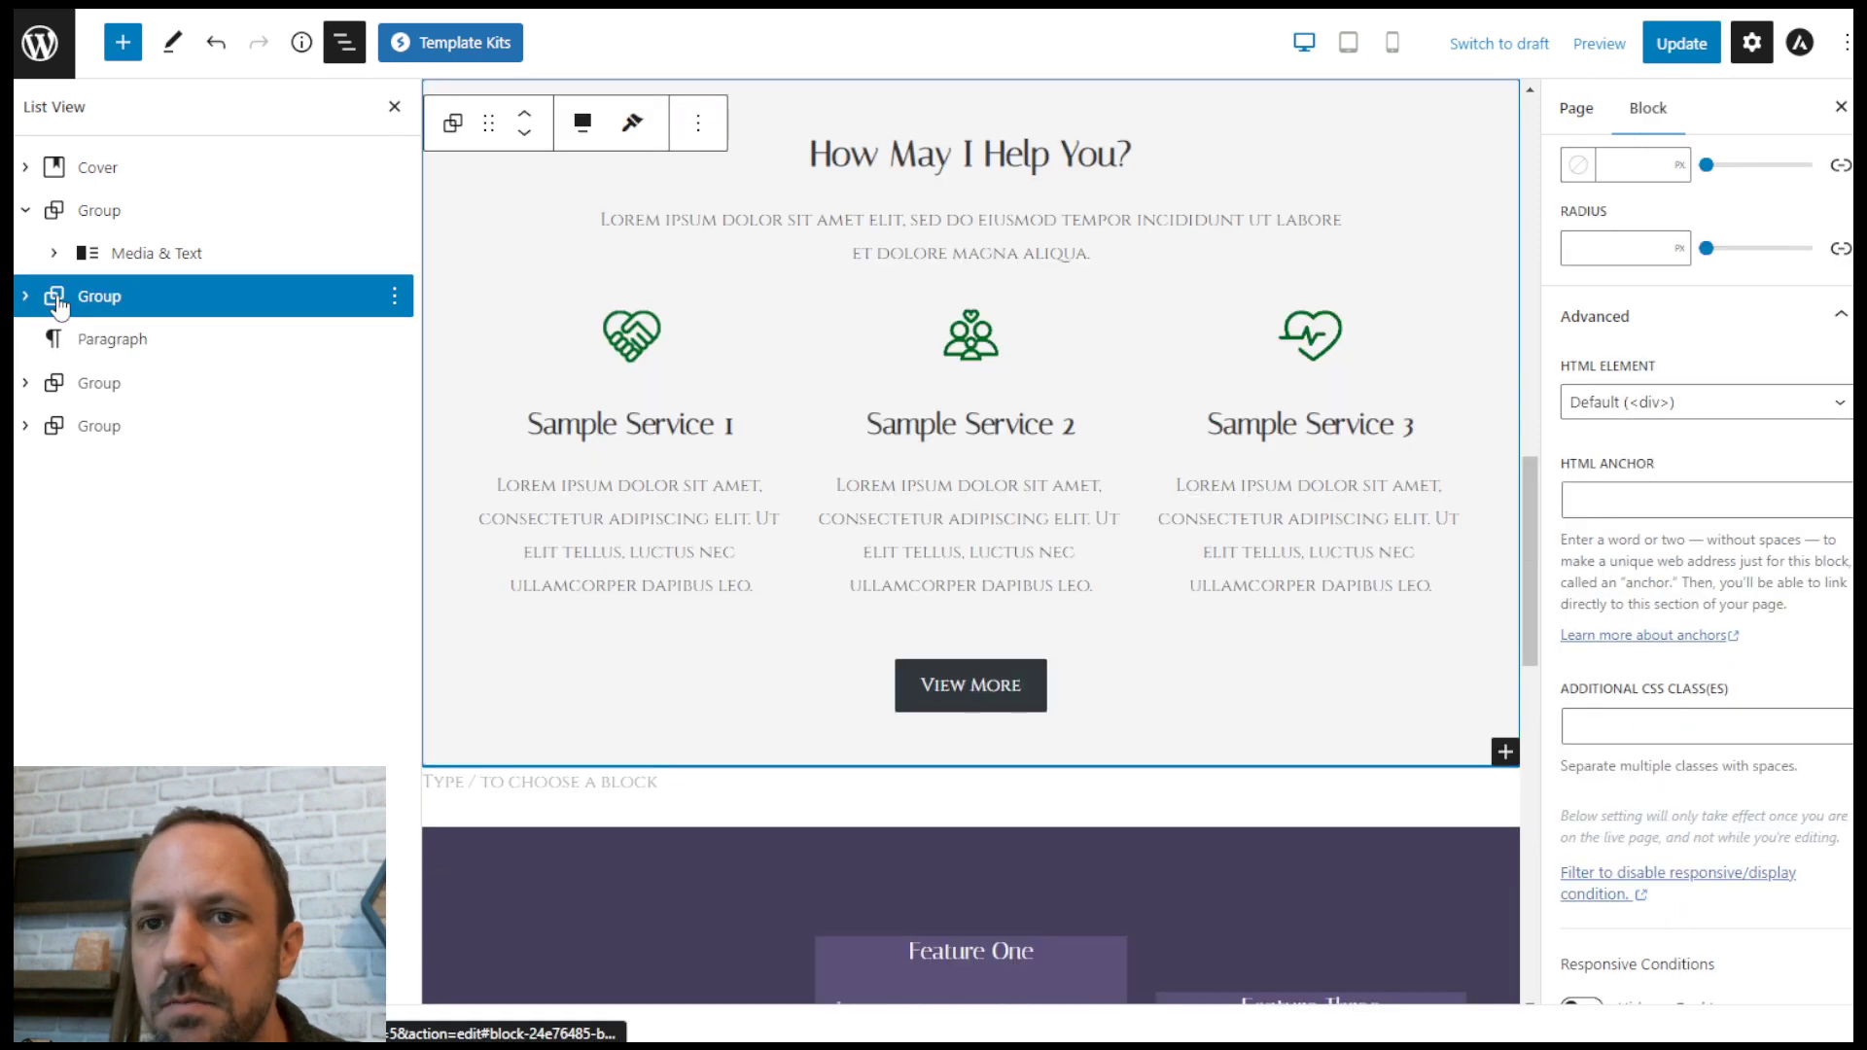
pyautogui.click(195, 349)
pyautogui.click(394, 338)
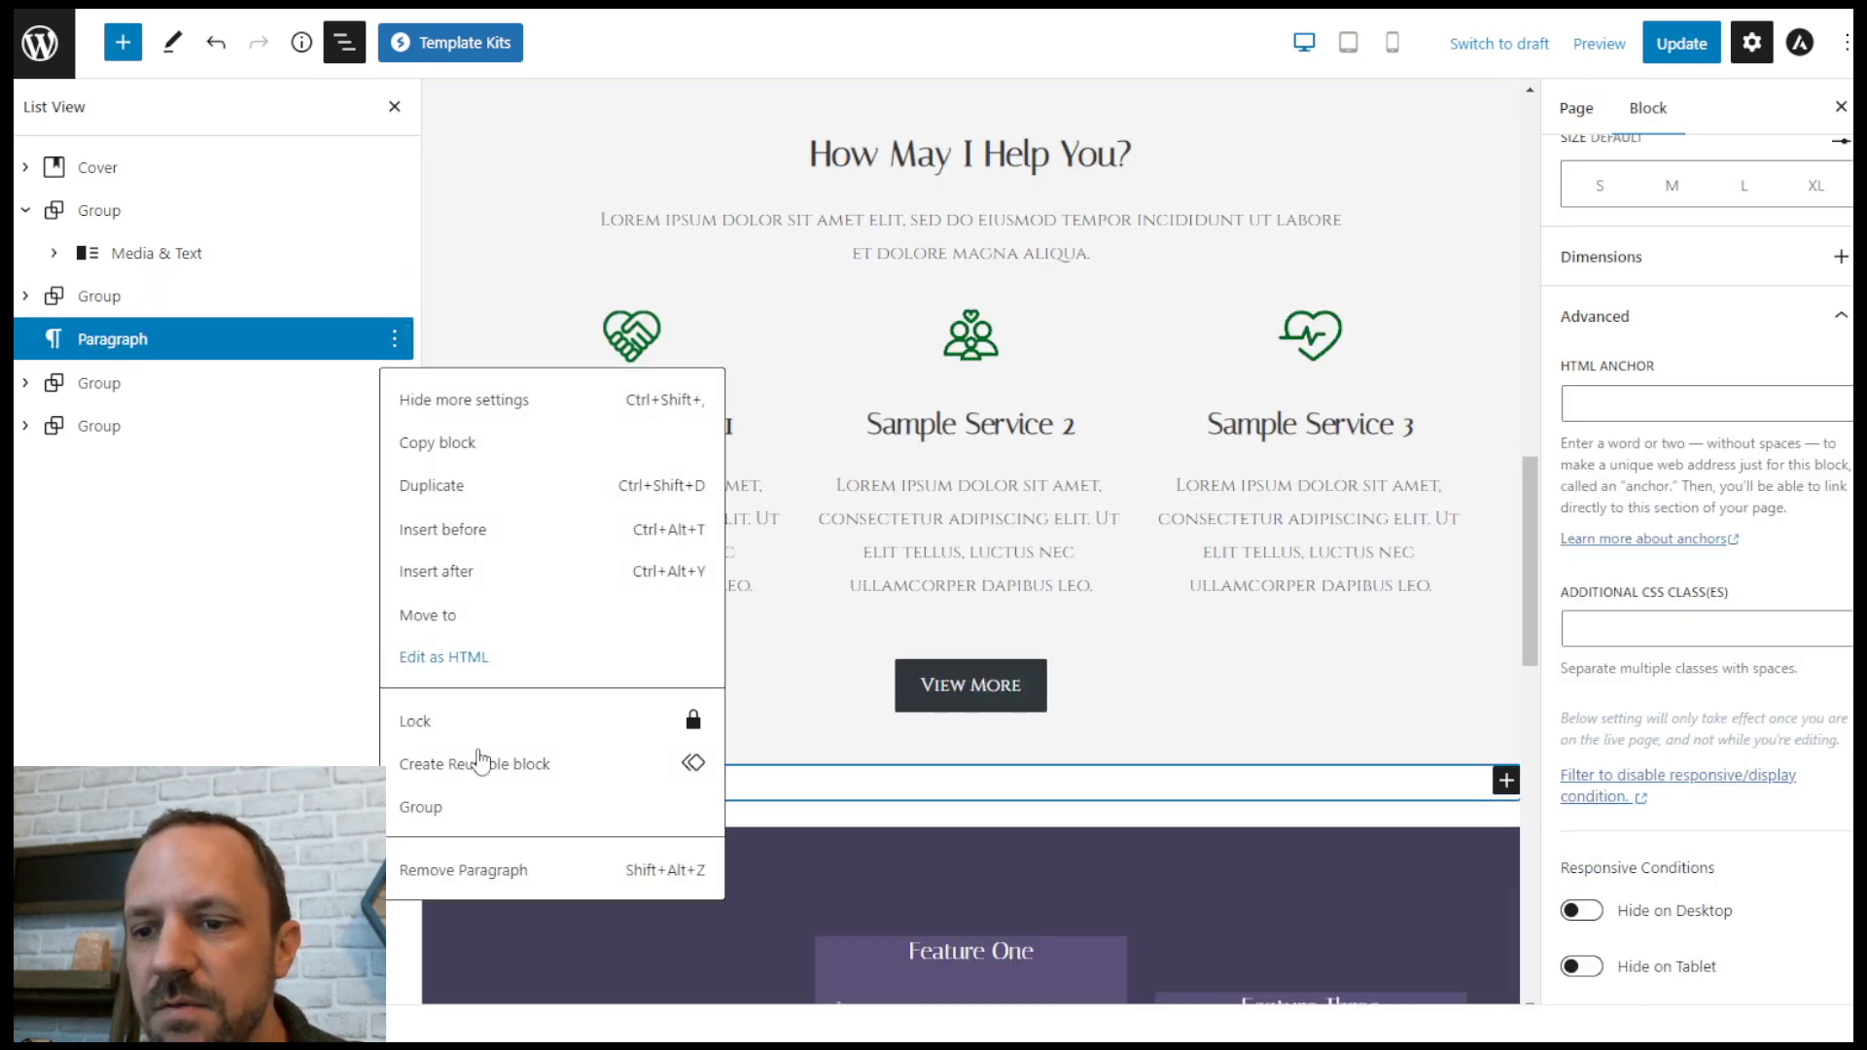
pyautogui.click(491, 870)
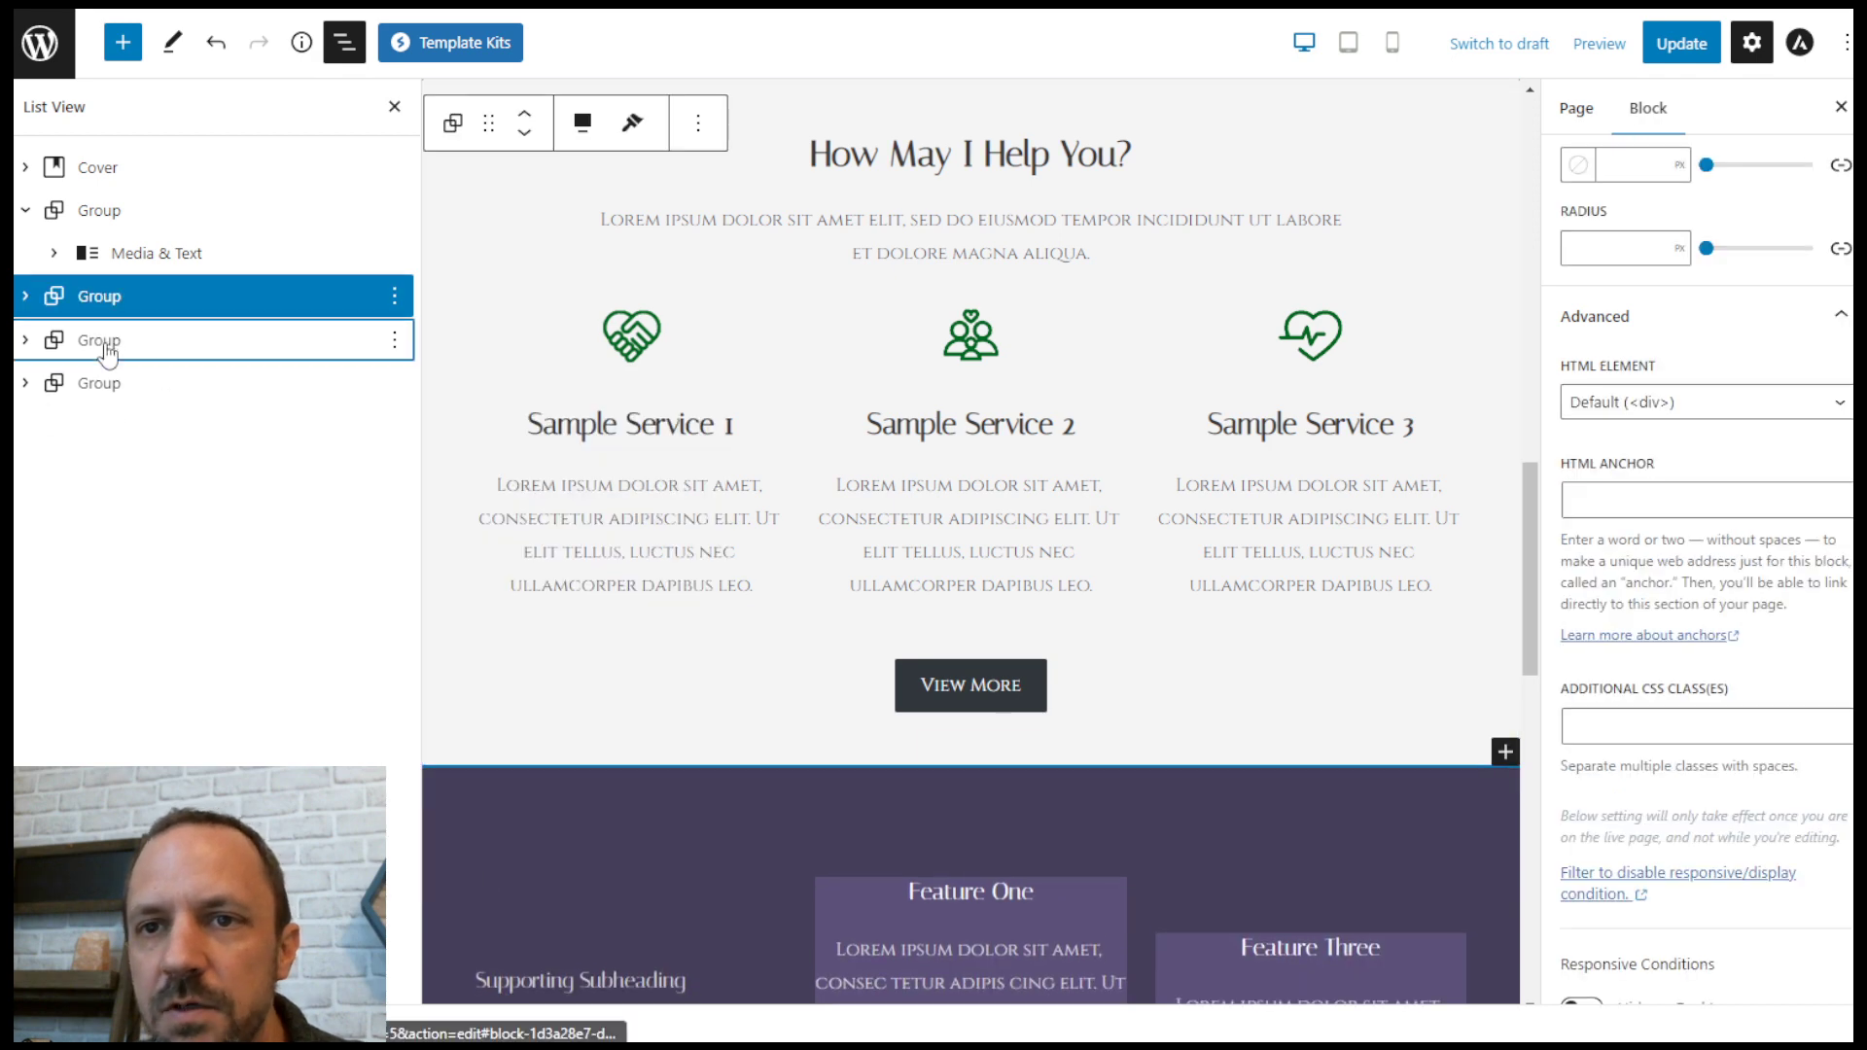
# Step: Expand the purple features section's block structure down to the feature groups inside its middle column
pyautogui.click(112, 342)
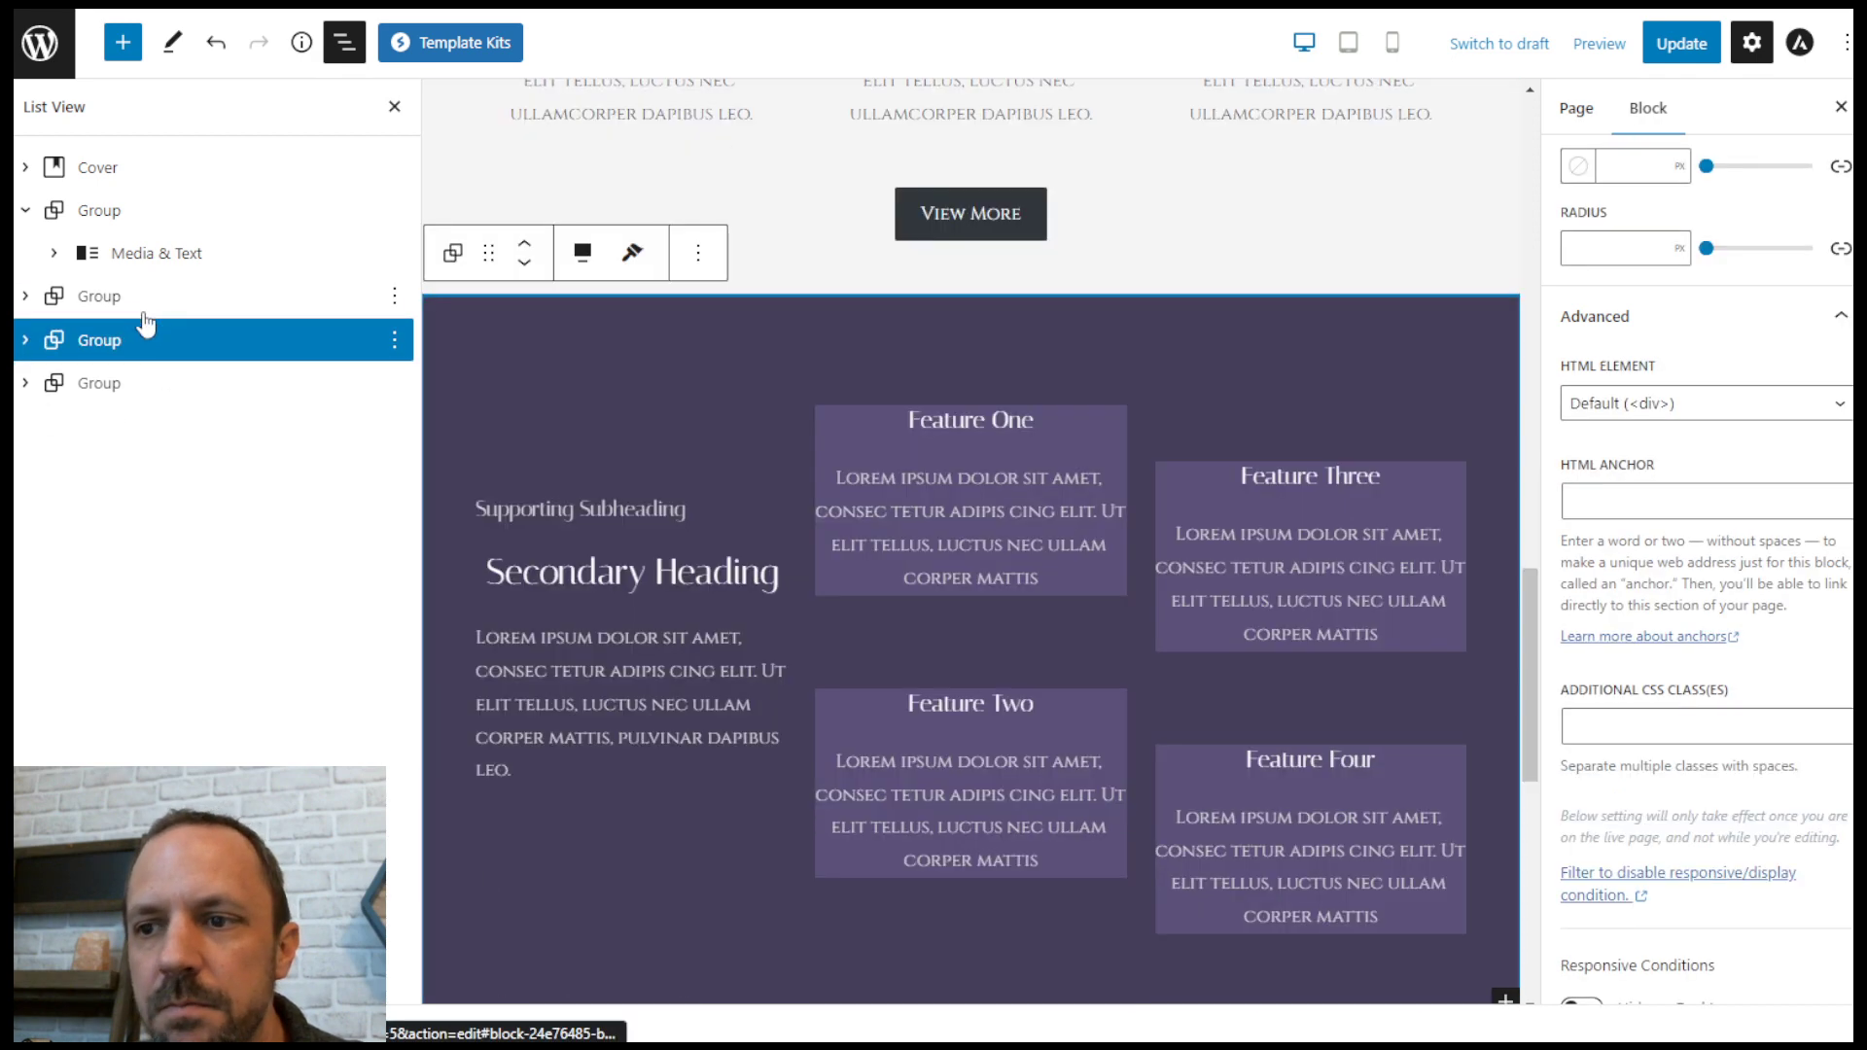
pyautogui.click(25, 339)
pyautogui.click(54, 387)
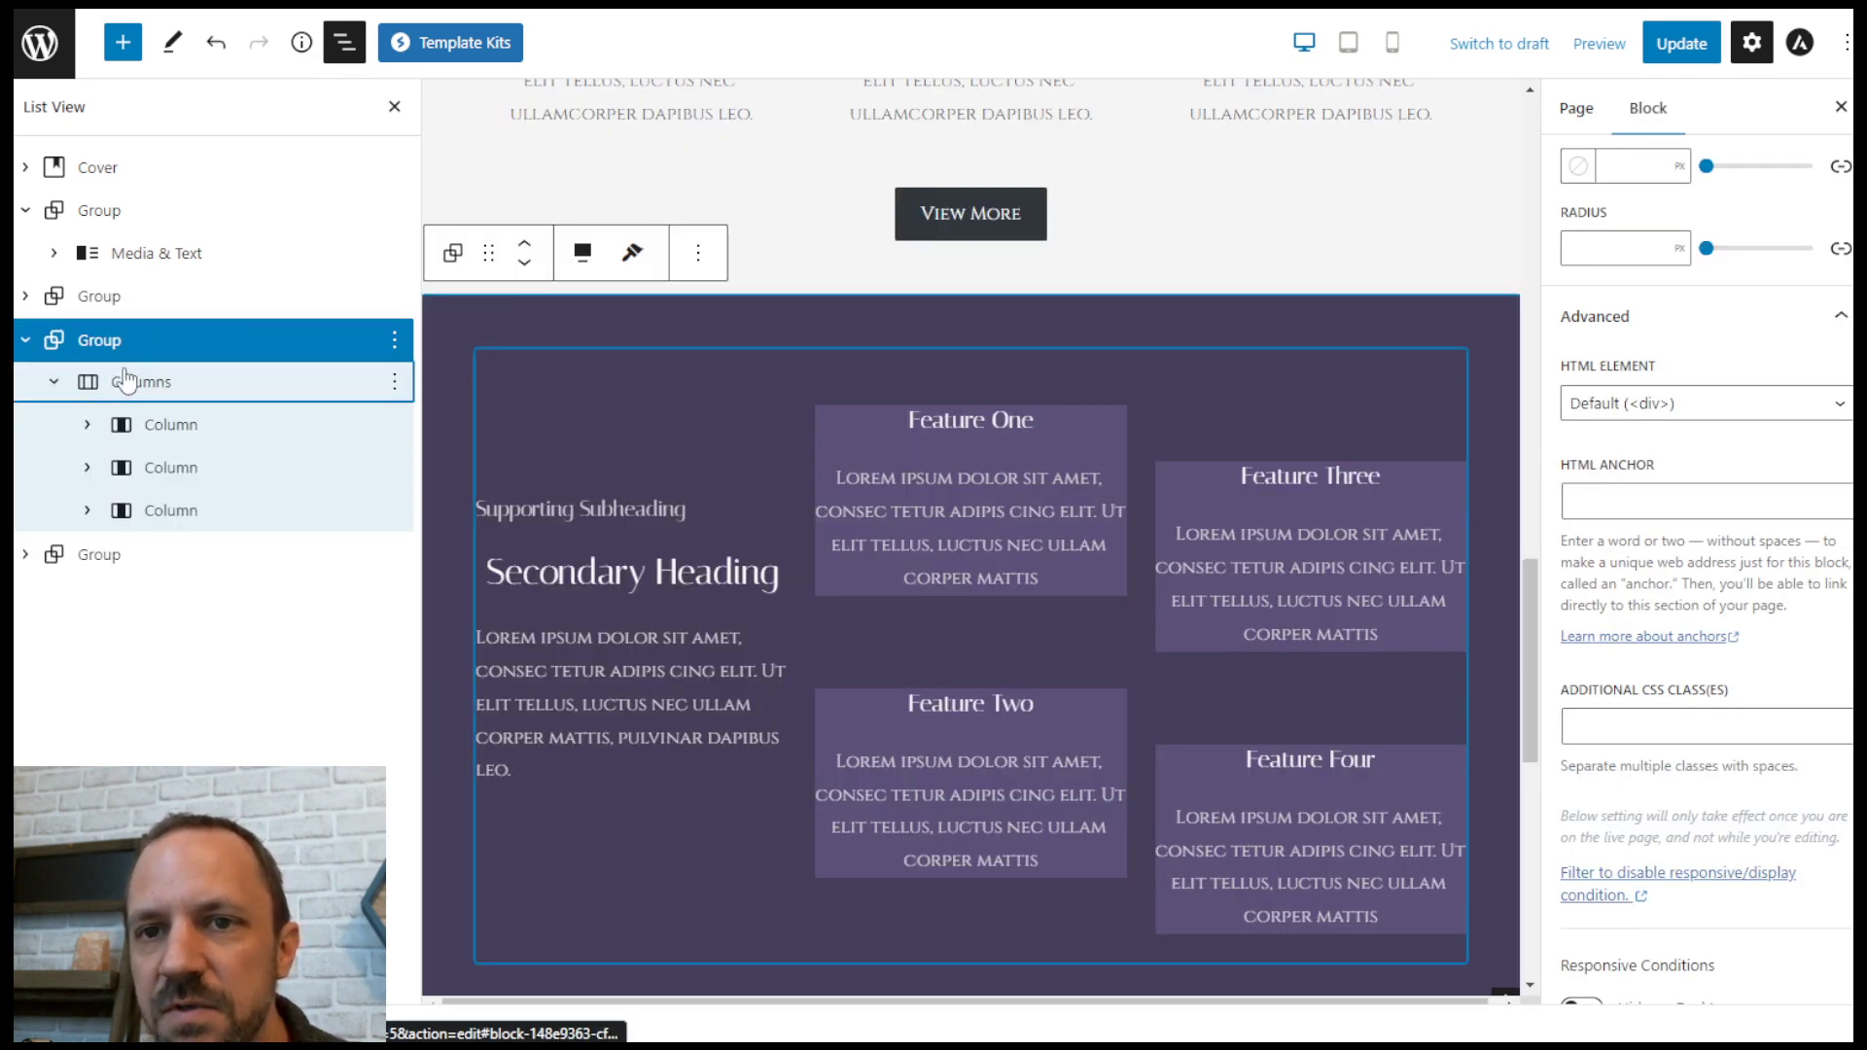
pyautogui.click(134, 379)
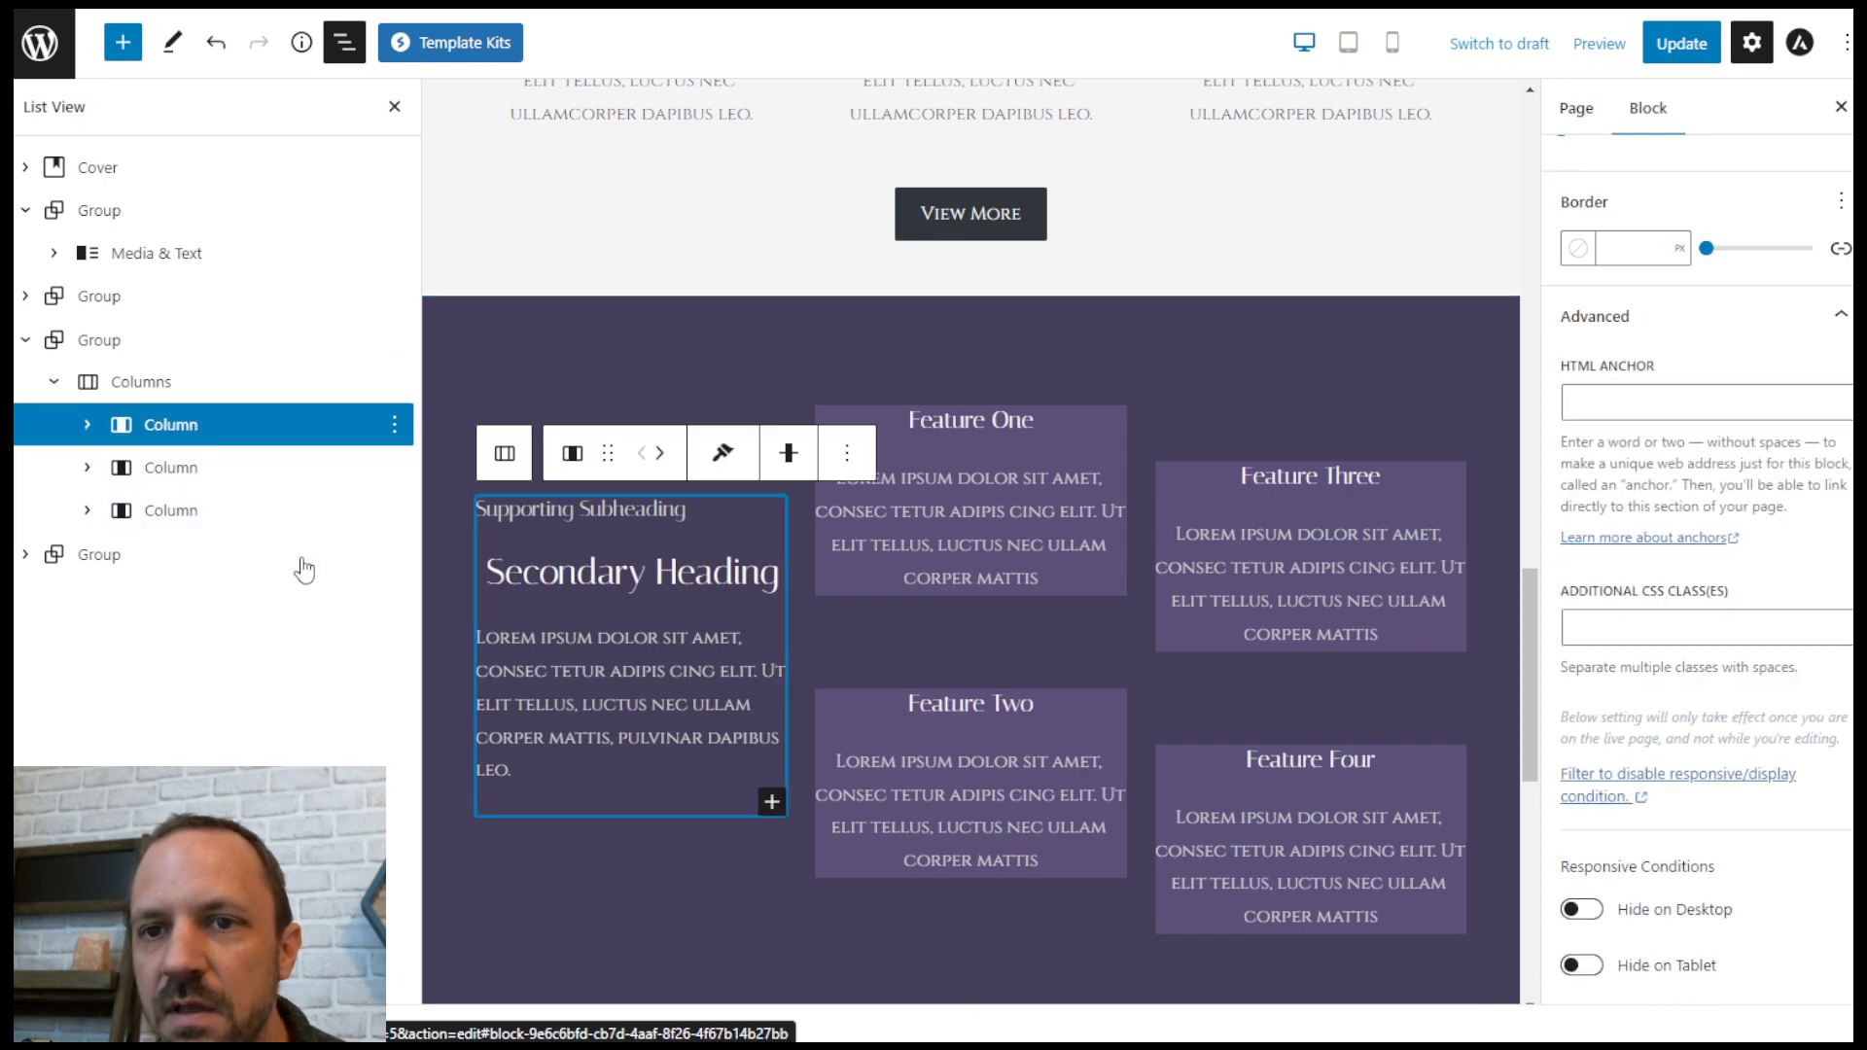
pyautogui.click(80, 468)
pyautogui.click(81, 468)
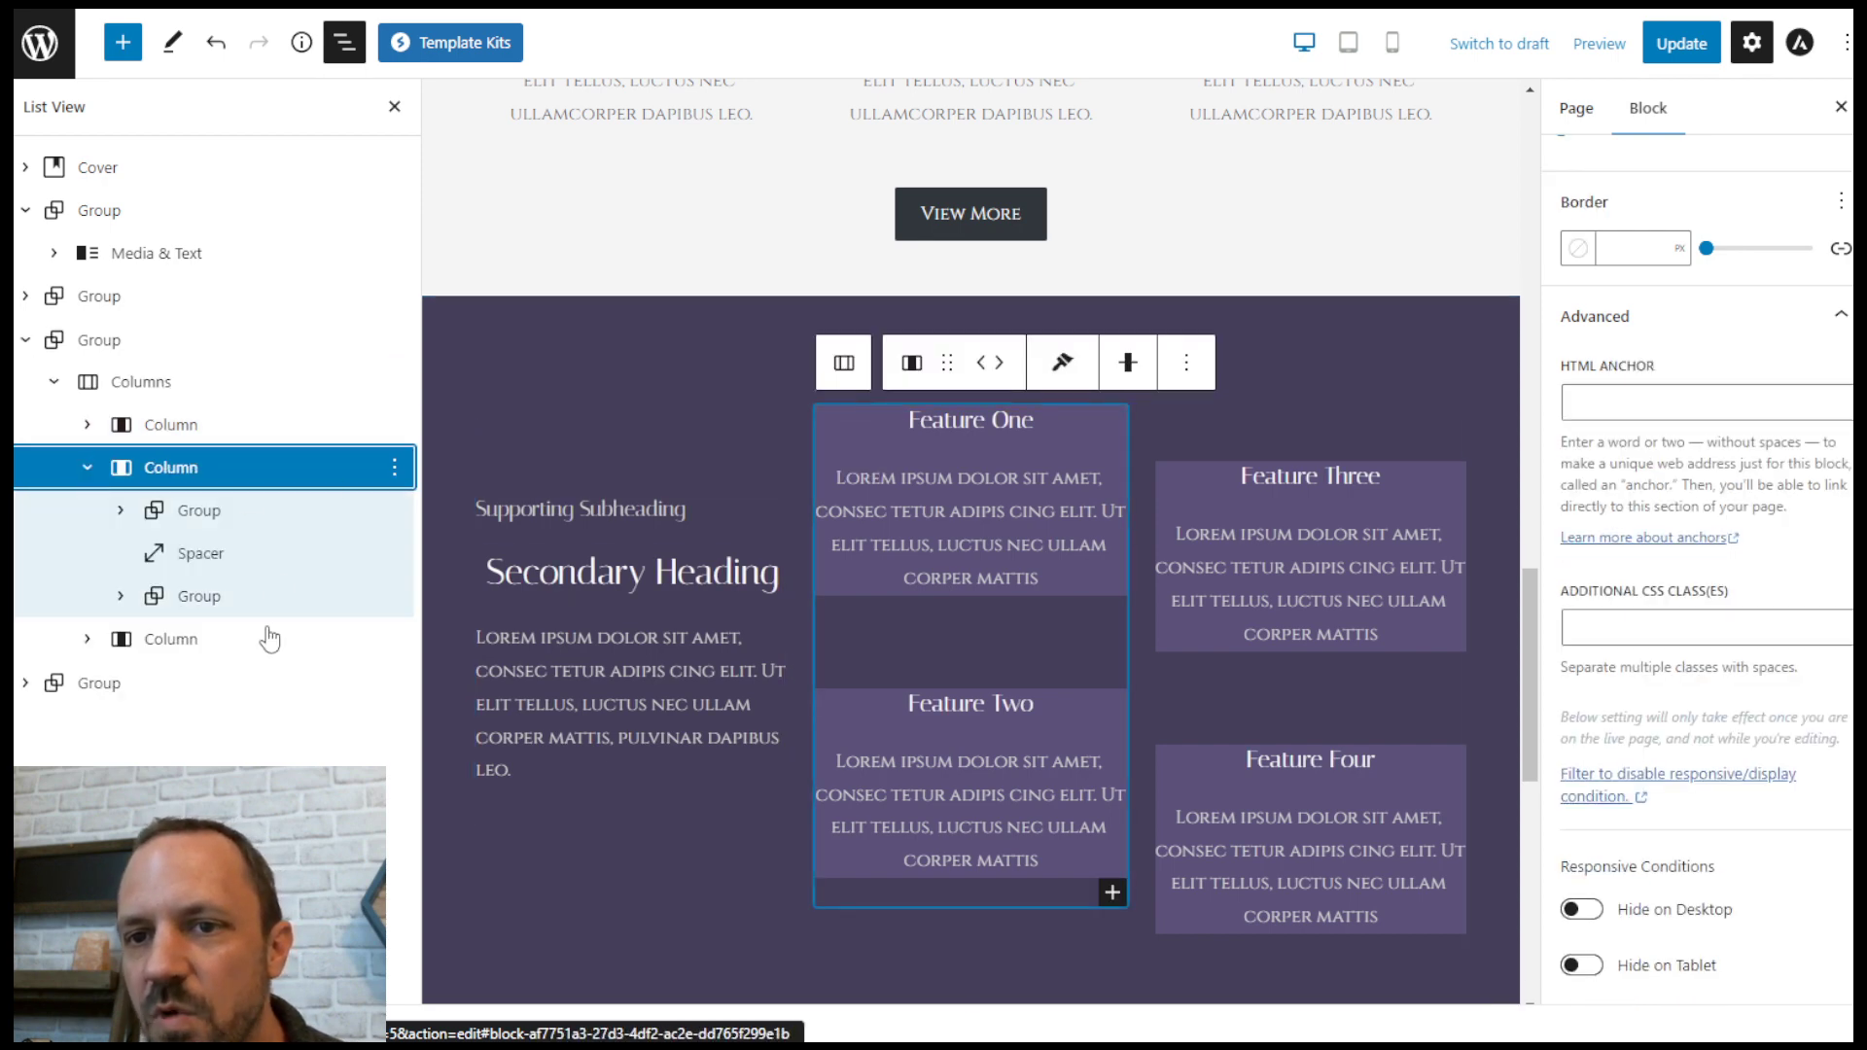
# Step: Inspect the Feature One group's additional CSS class along with its dimension and border settings
pyautogui.click(197, 513)
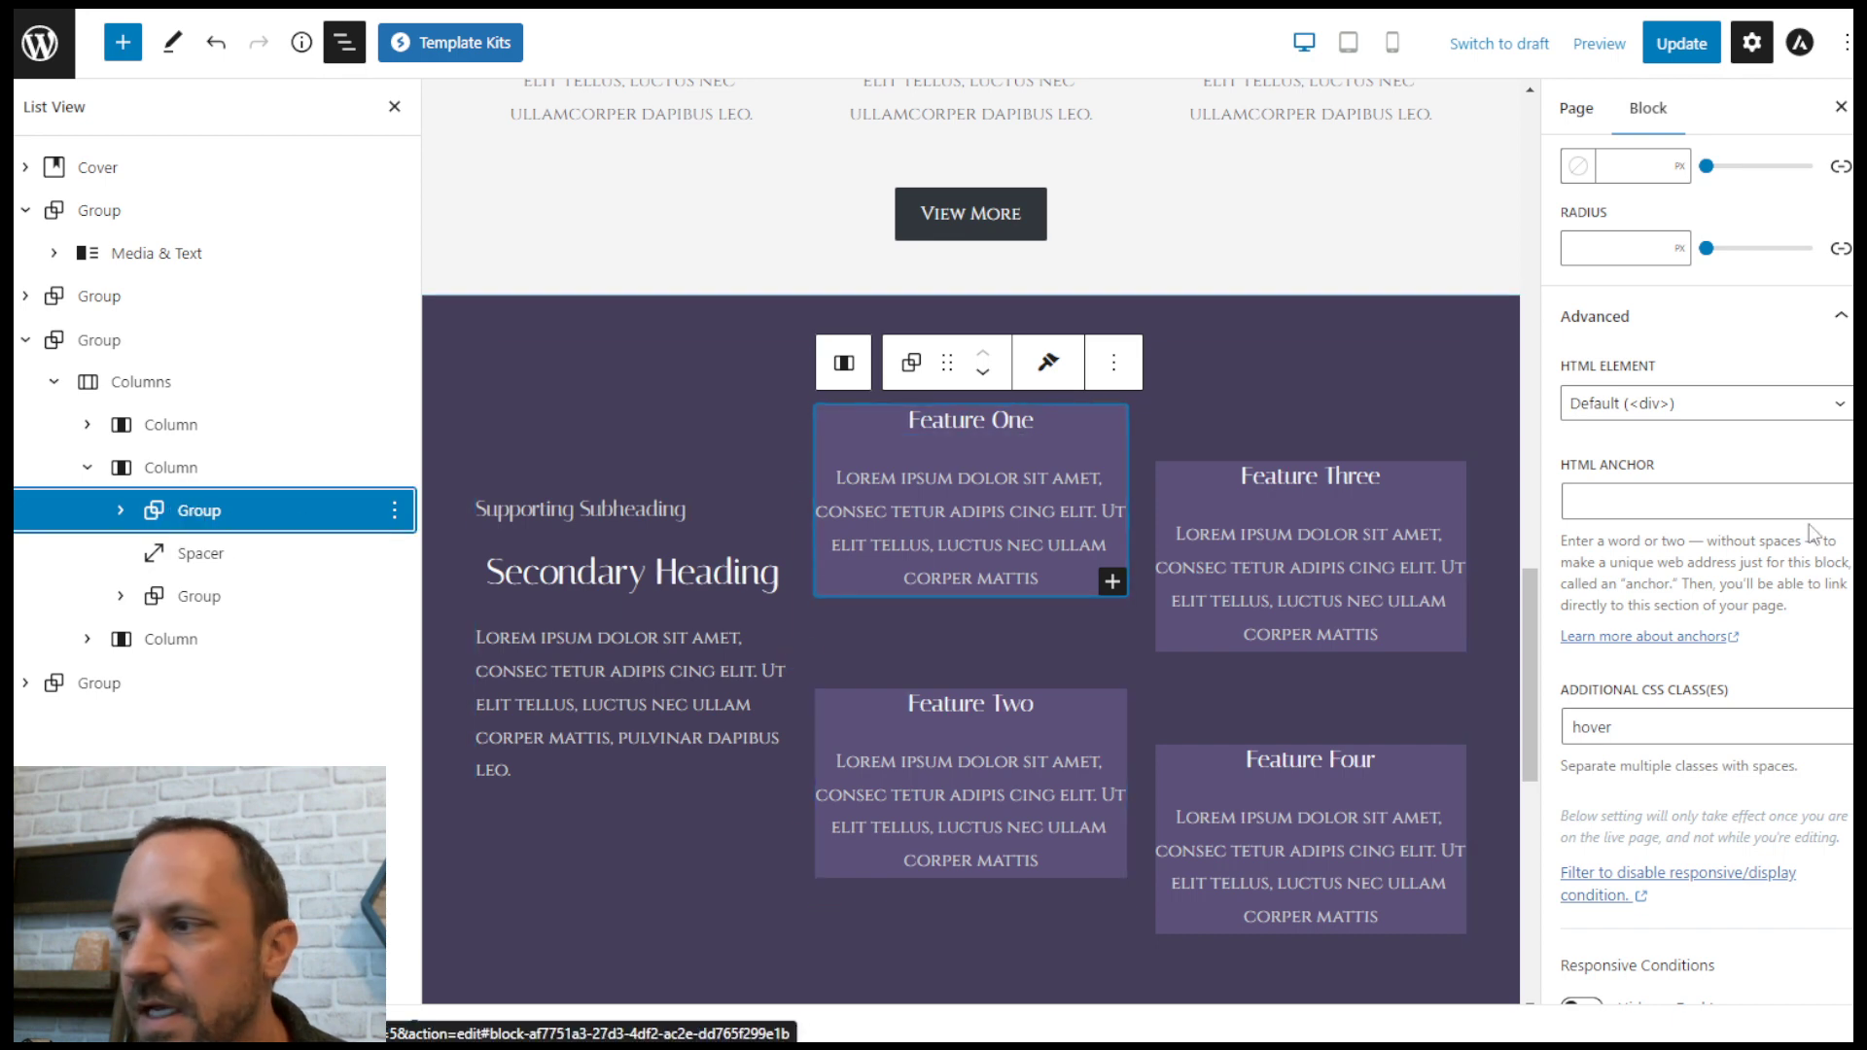
pyautogui.click(1615, 727)
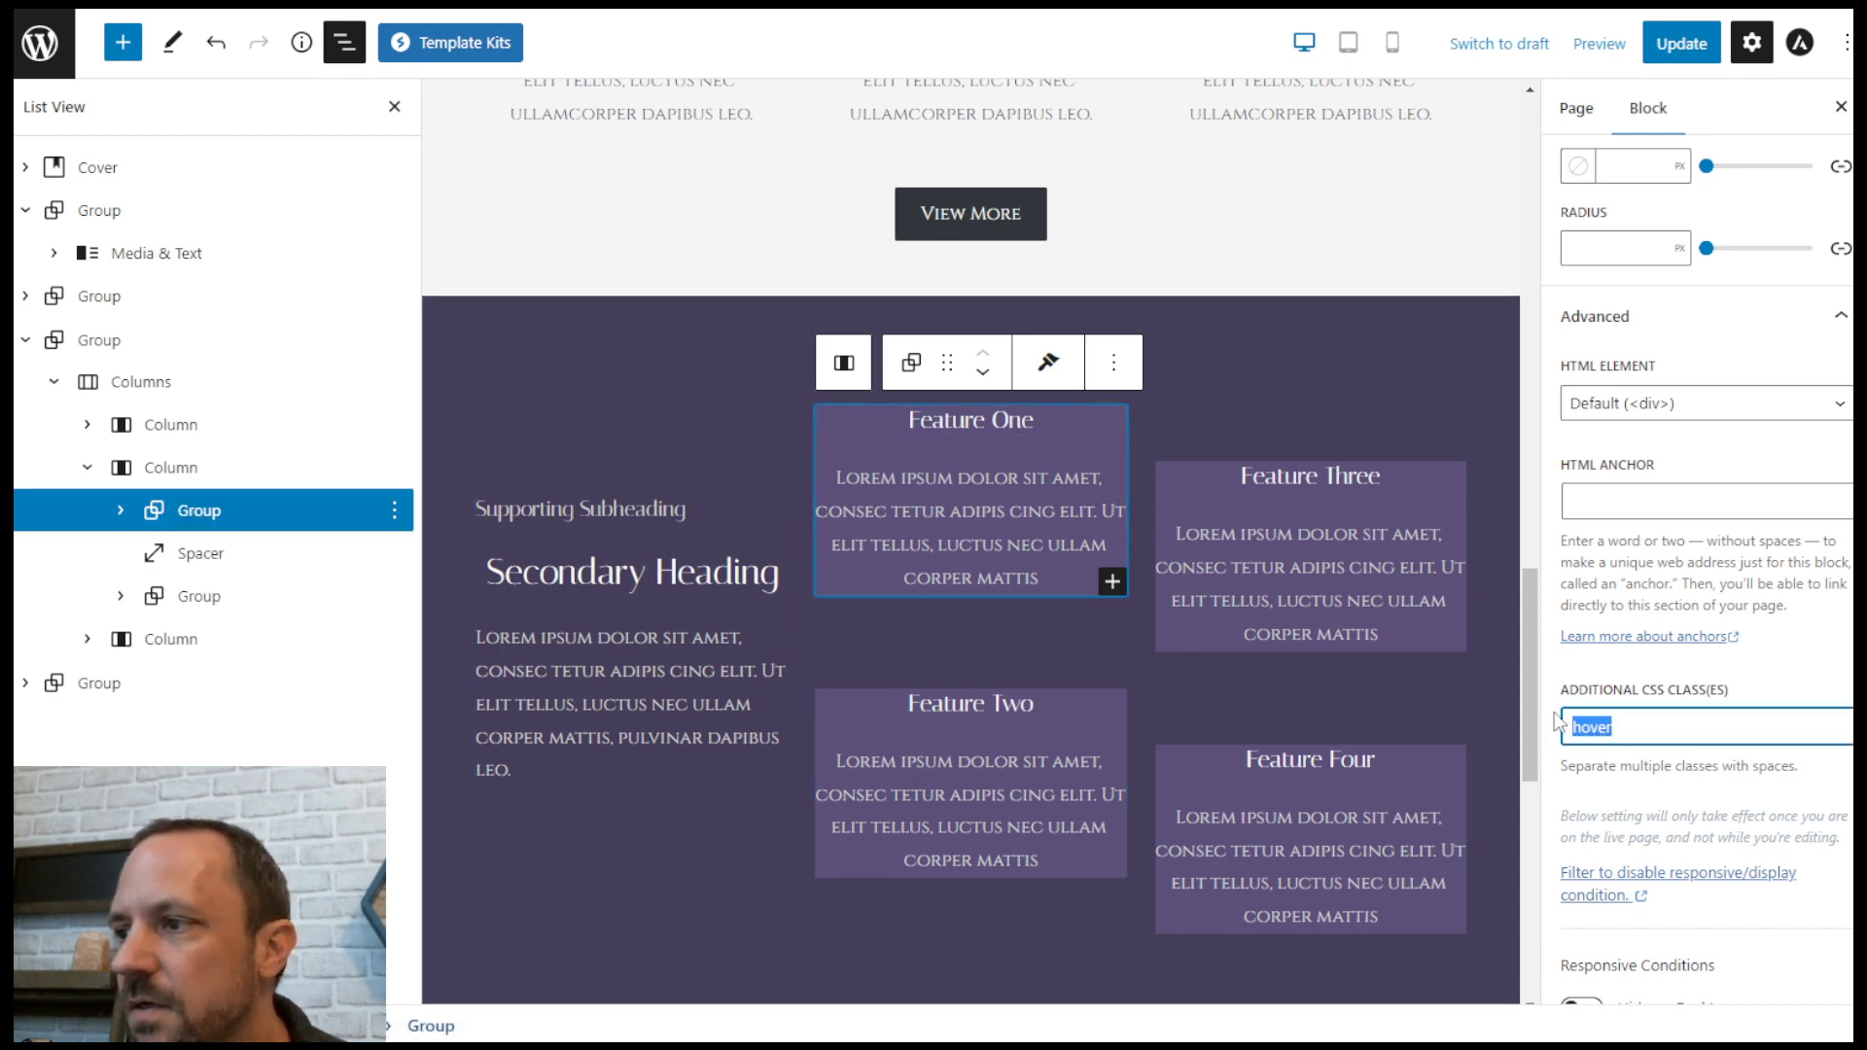
pyautogui.scroll(3, 1720, 640)
pyautogui.click(1683, 658)
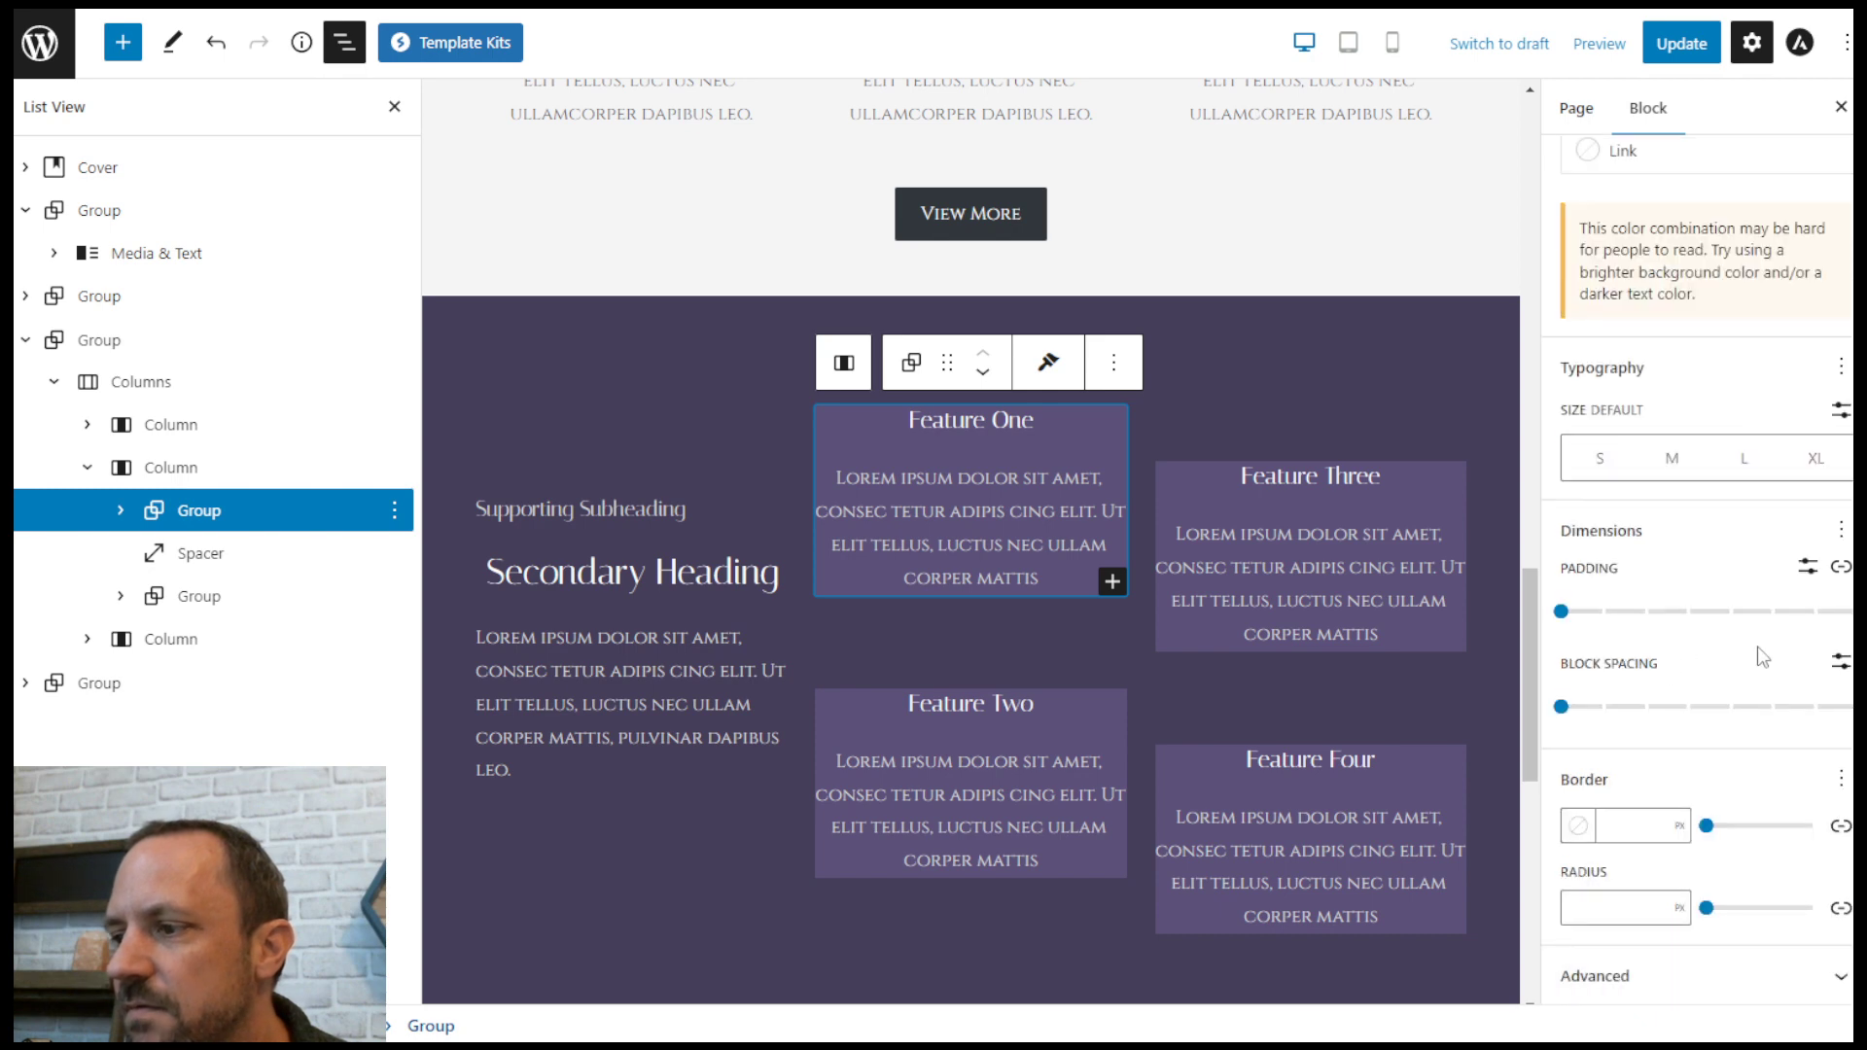
pyautogui.click(1702, 976)
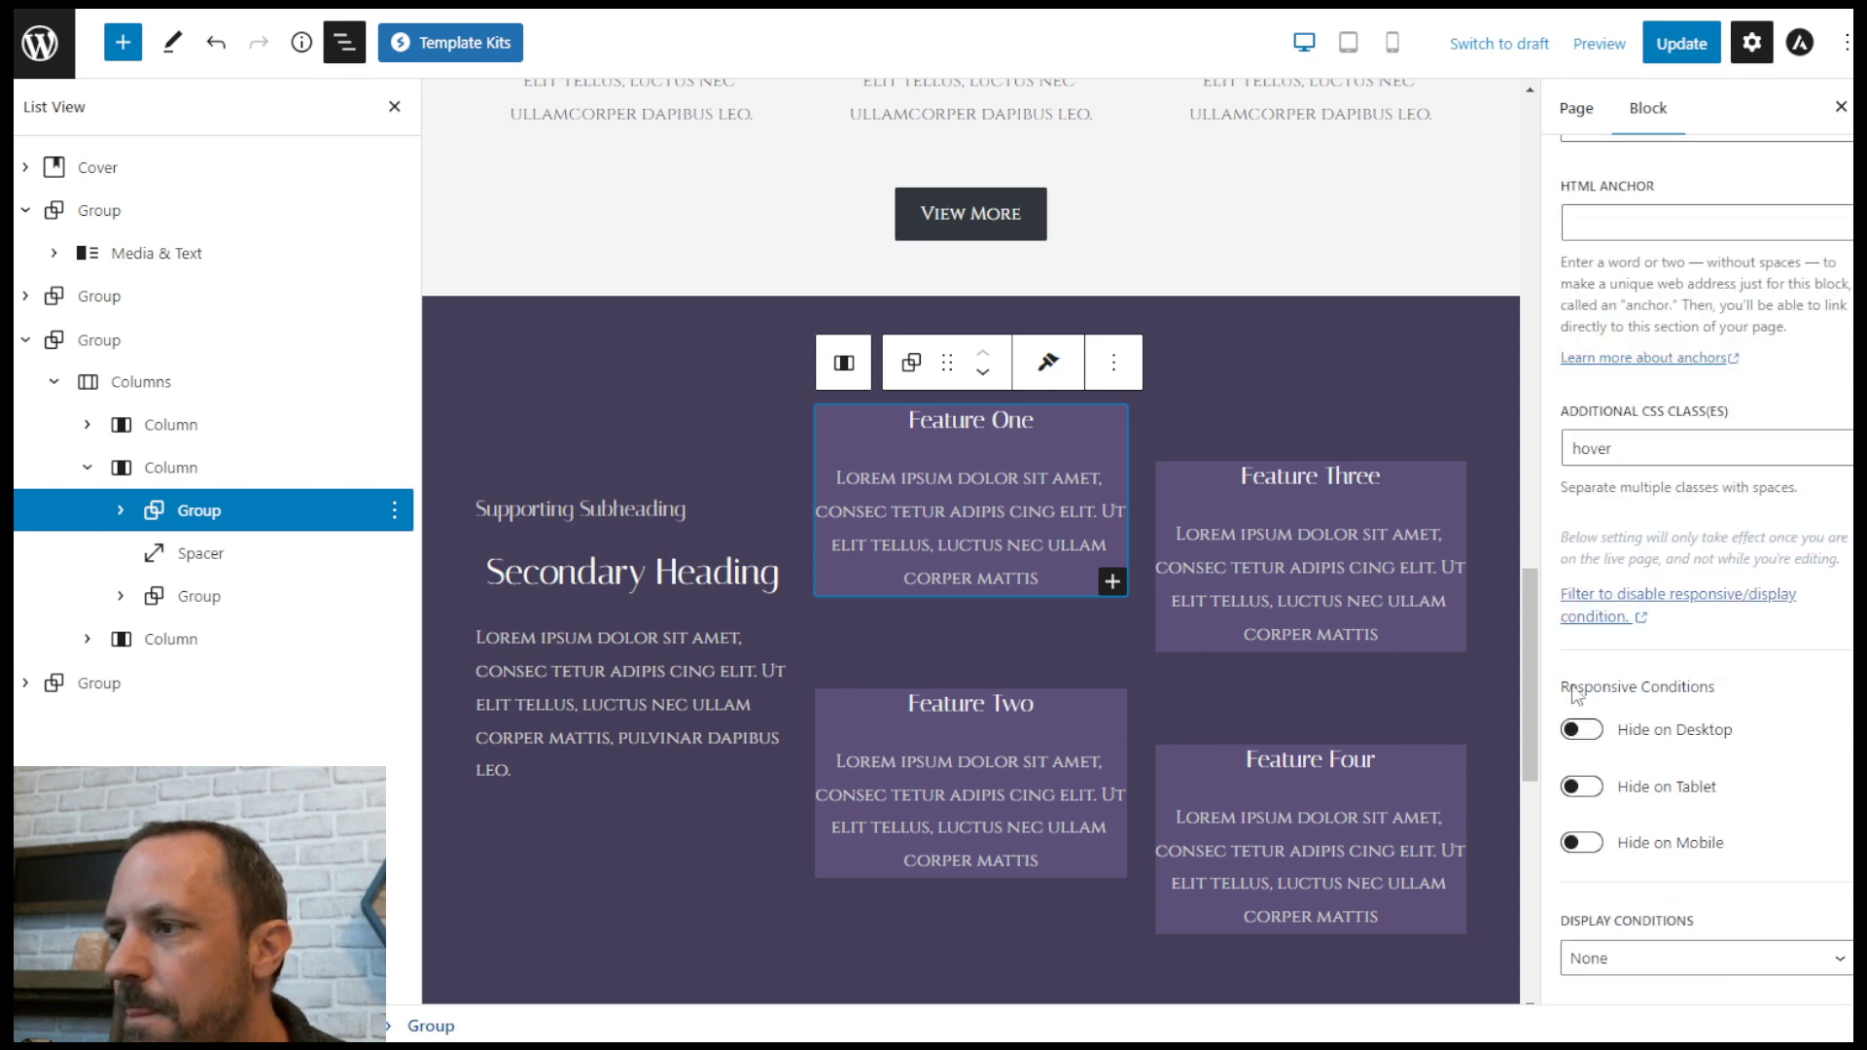
# Step: Check the additional CSS class of the Feature Two, Feature Three and Feature Four groups
pyautogui.click(196, 596)
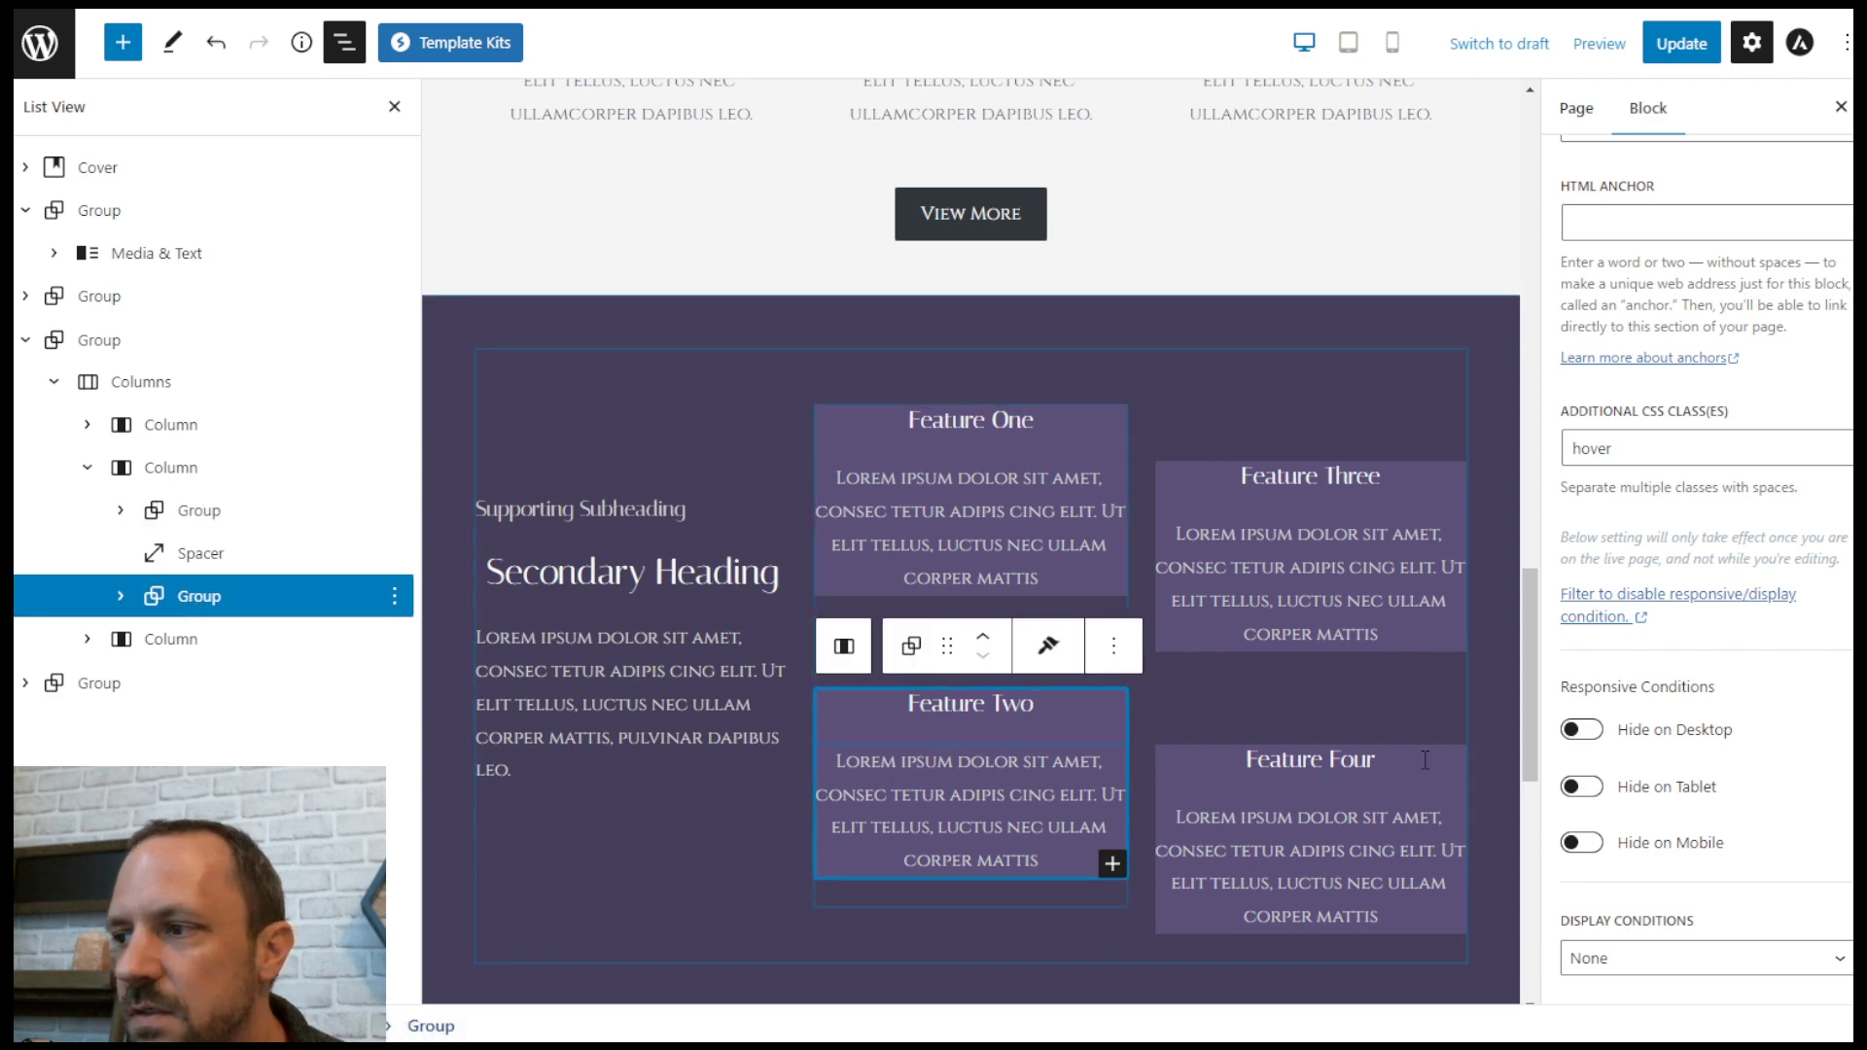
pyautogui.click(122, 639)
pyautogui.click(212, 729)
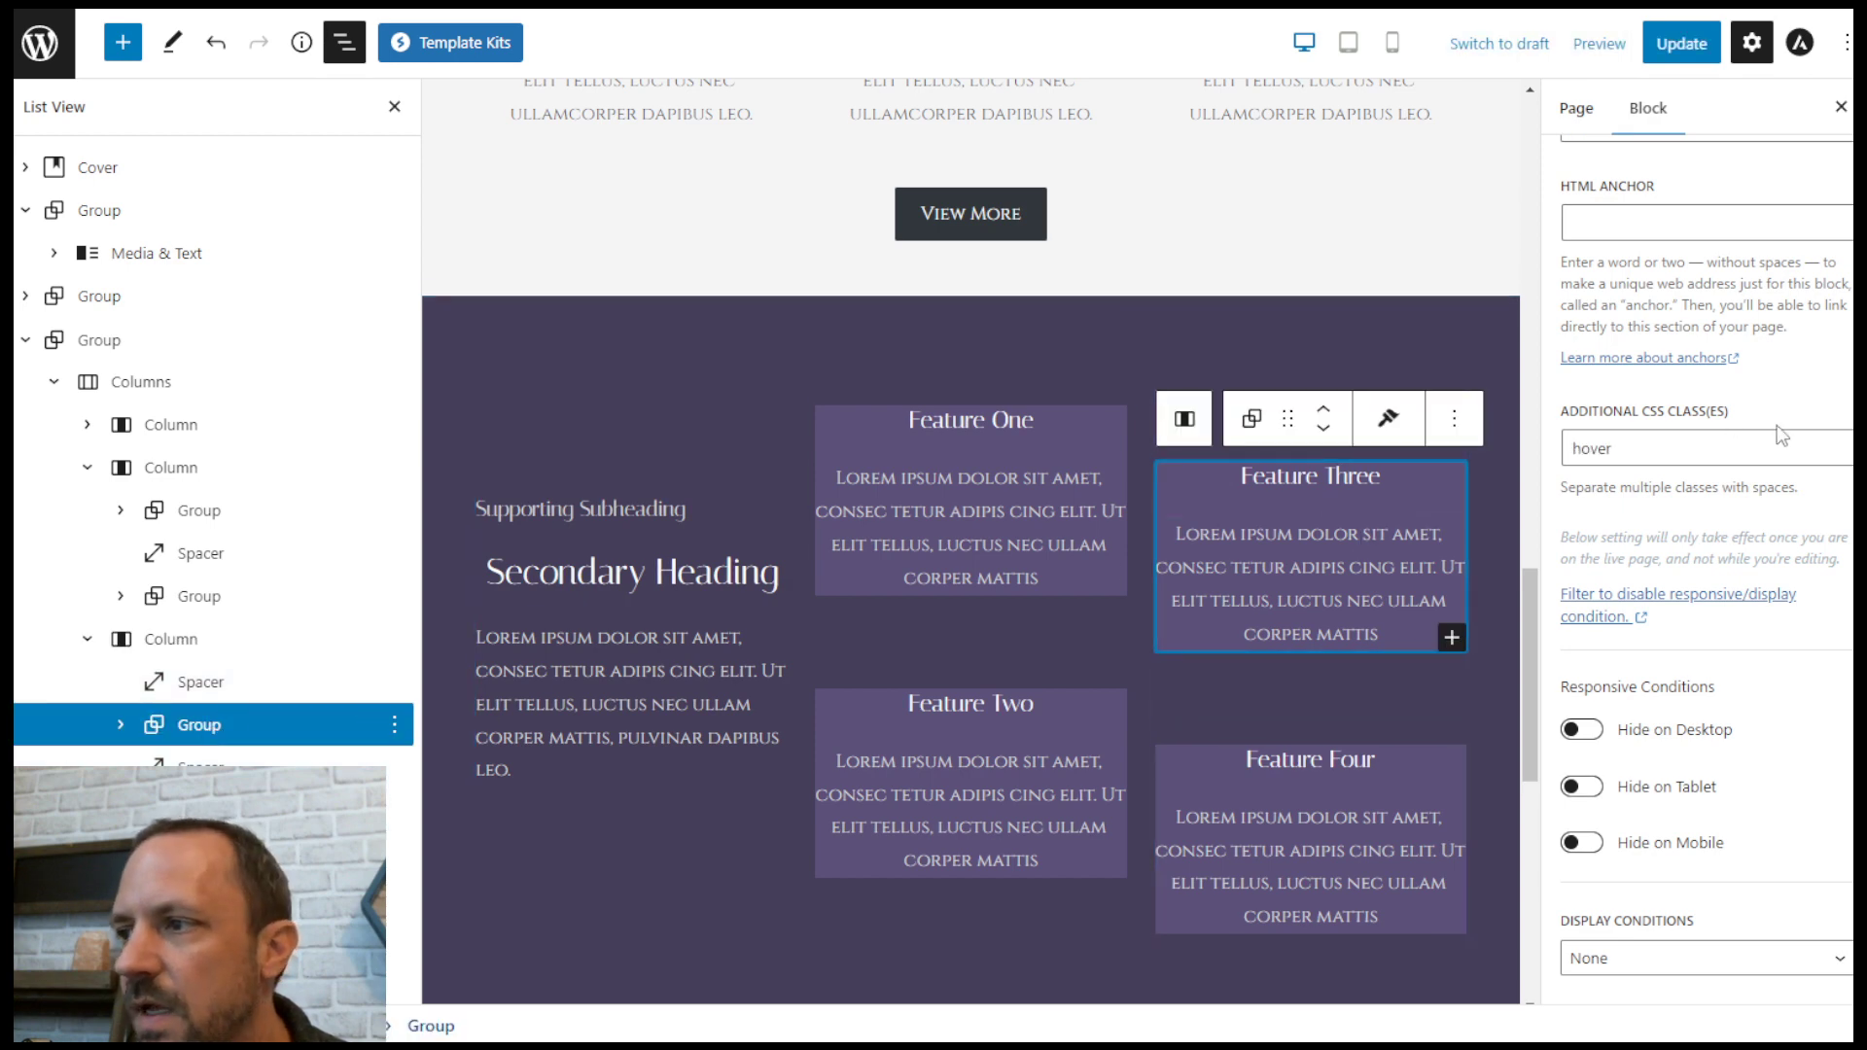
pyautogui.click(195, 810)
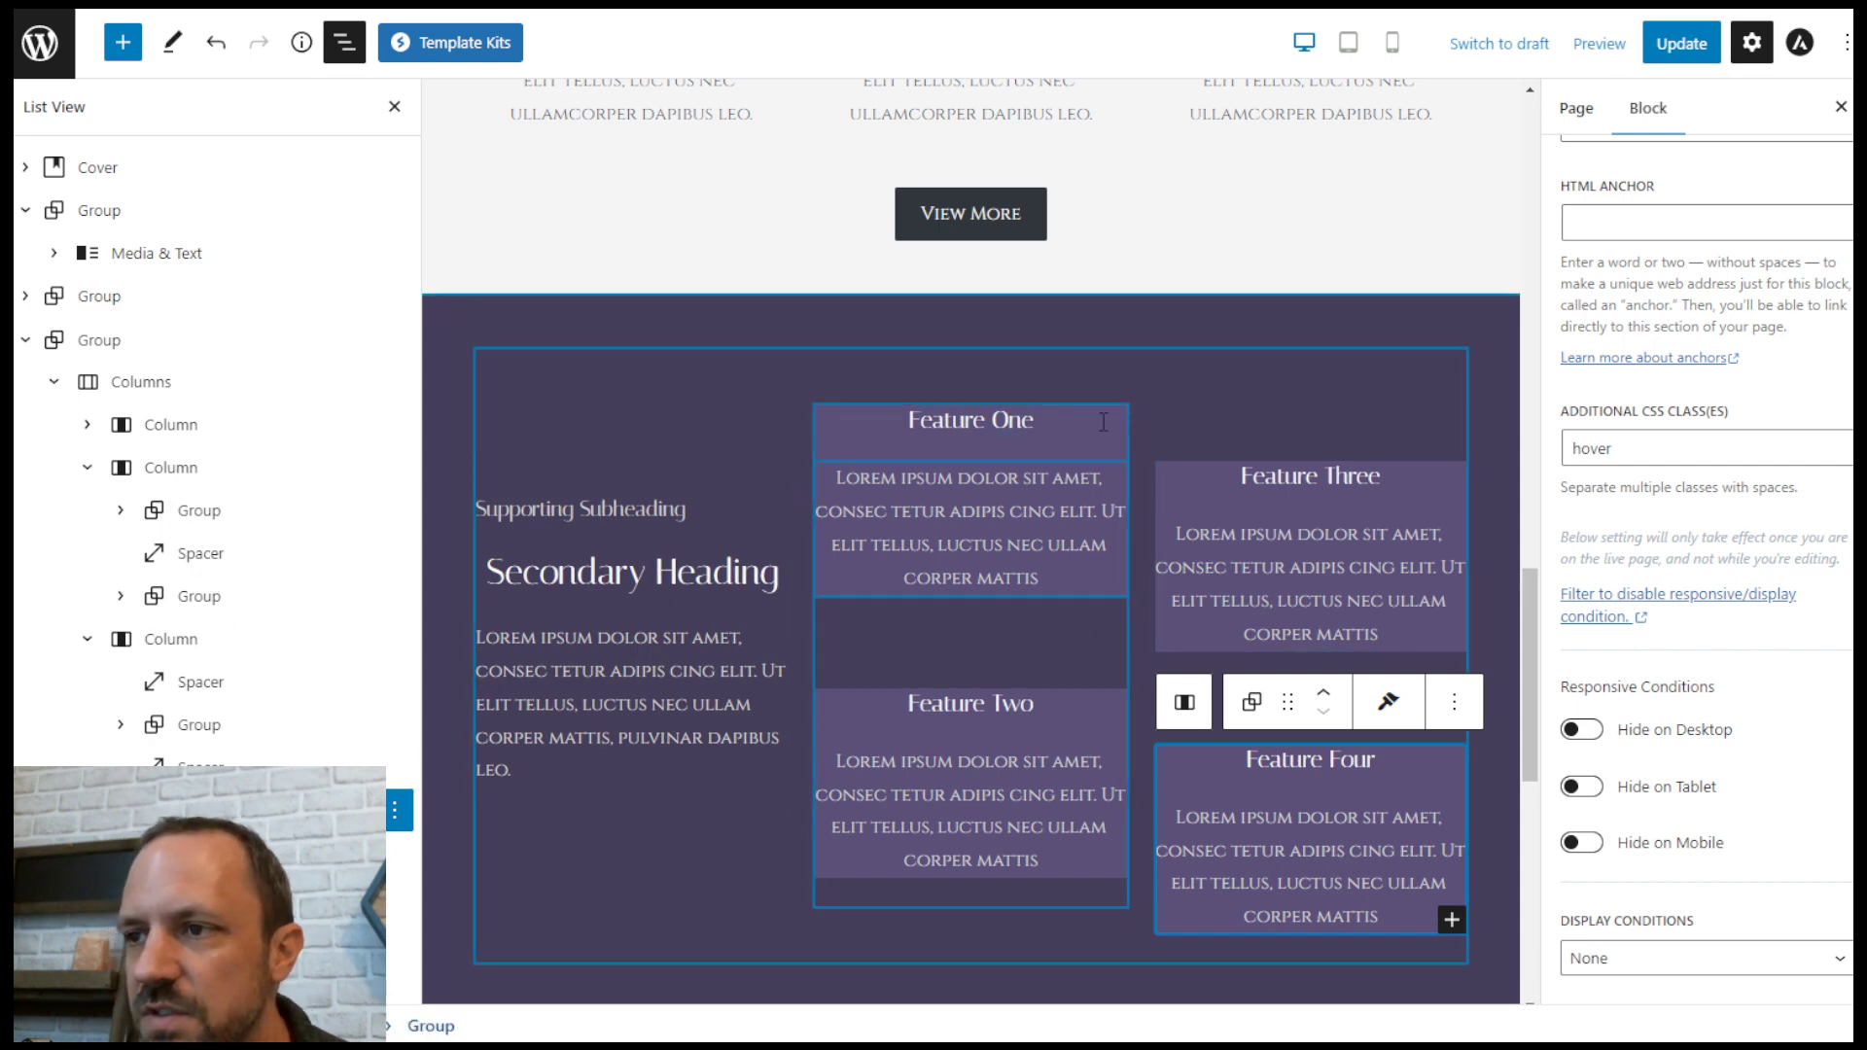
# Step: Update the page and review the border hover effect on the feature boxes and upper sections of the live page
pyautogui.click(1682, 47)
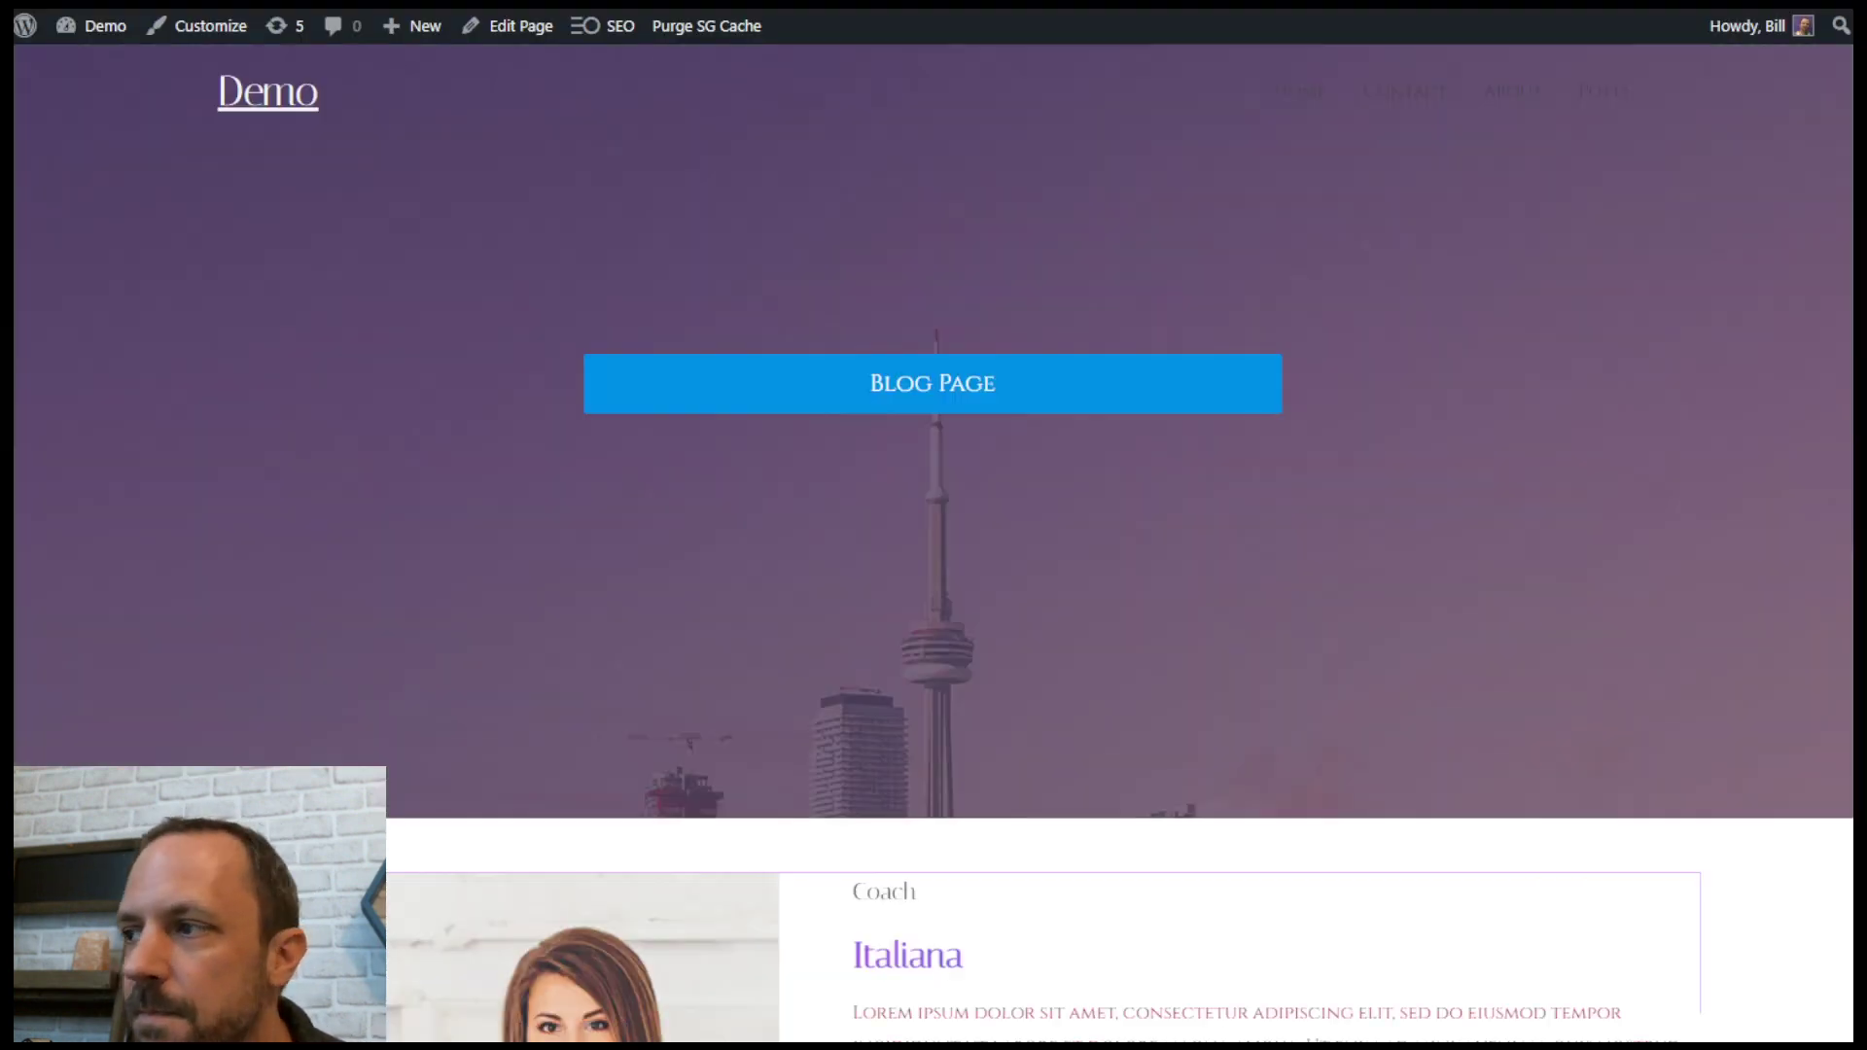
pyautogui.scroll(-15, 933, 545)
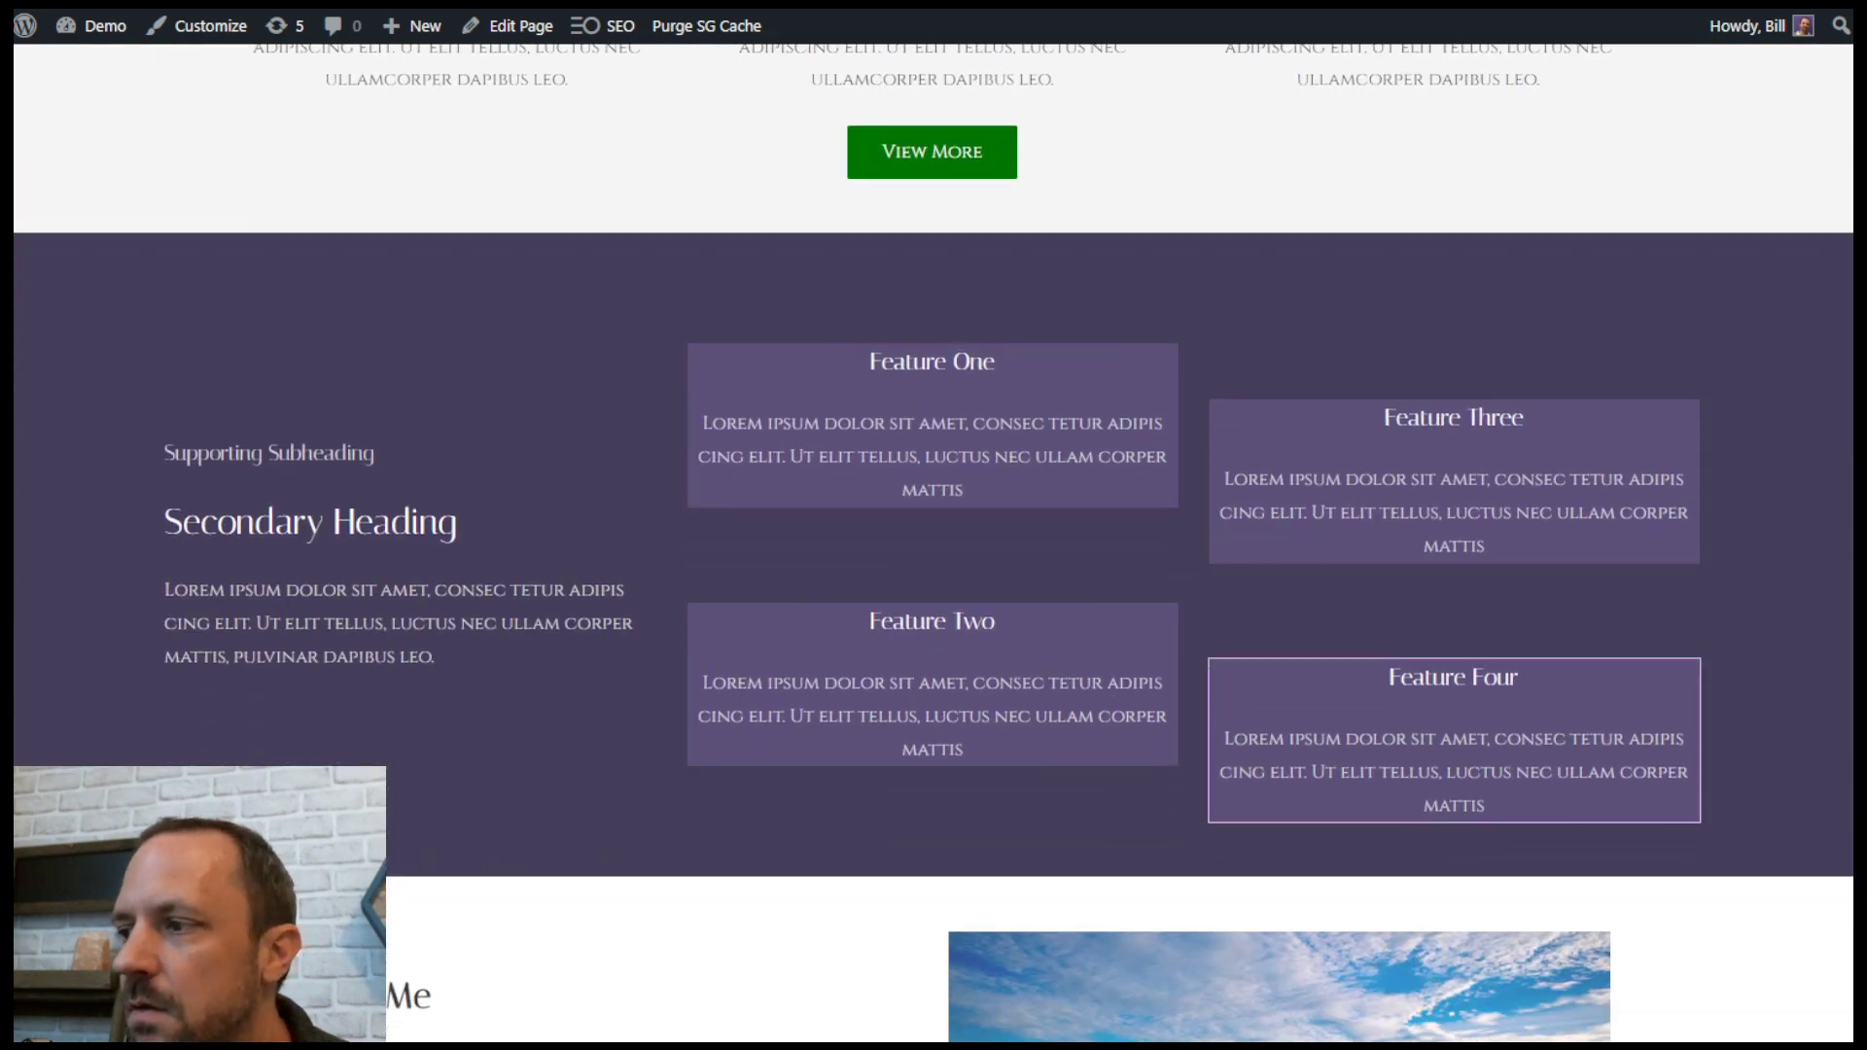
pyautogui.scroll(4, 1459, 739)
pyautogui.scroll(12, 1449, 515)
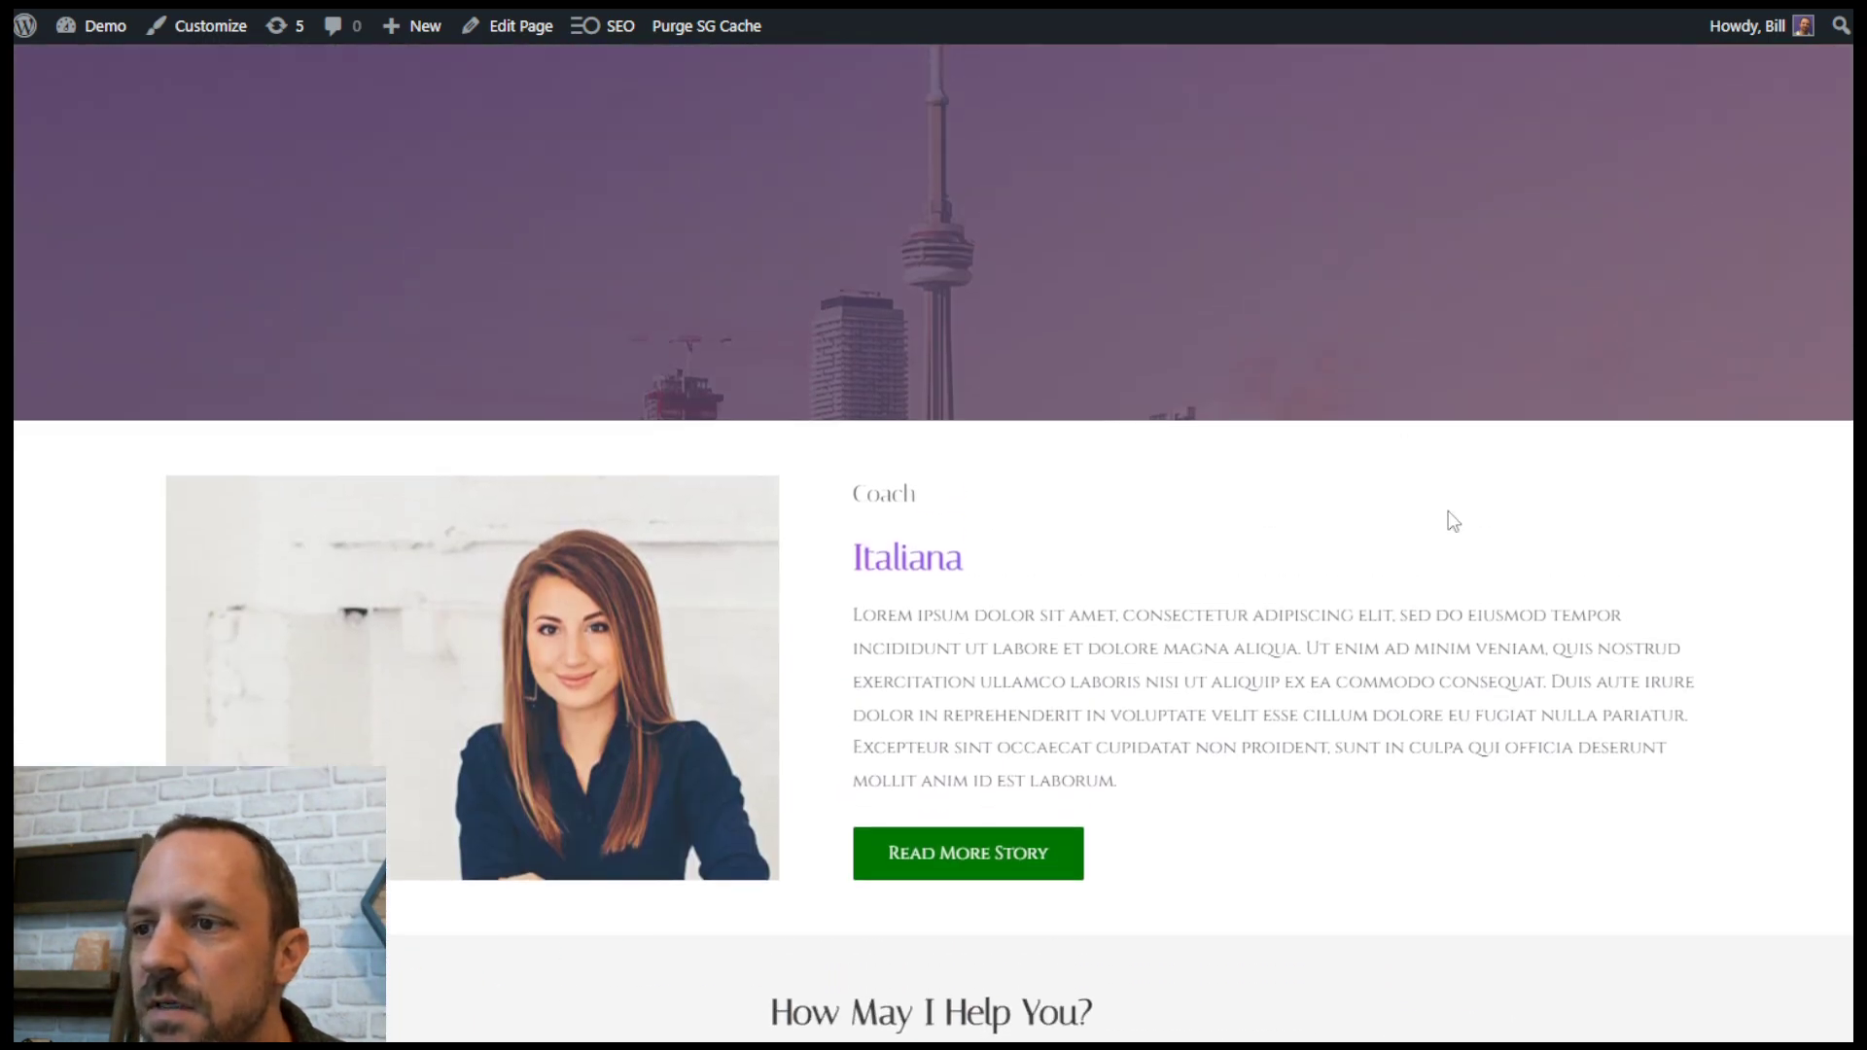